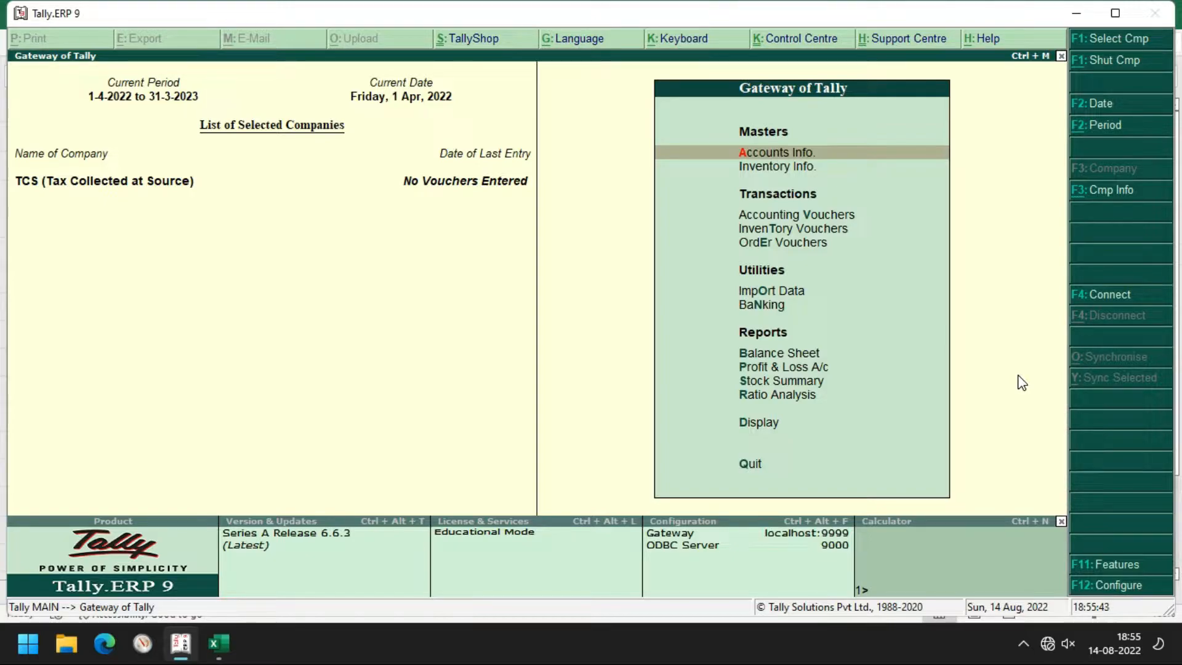
Set Enable TCS and Enable VAT to Yes under Statutory & Taxation and accept the changes
key("F11")
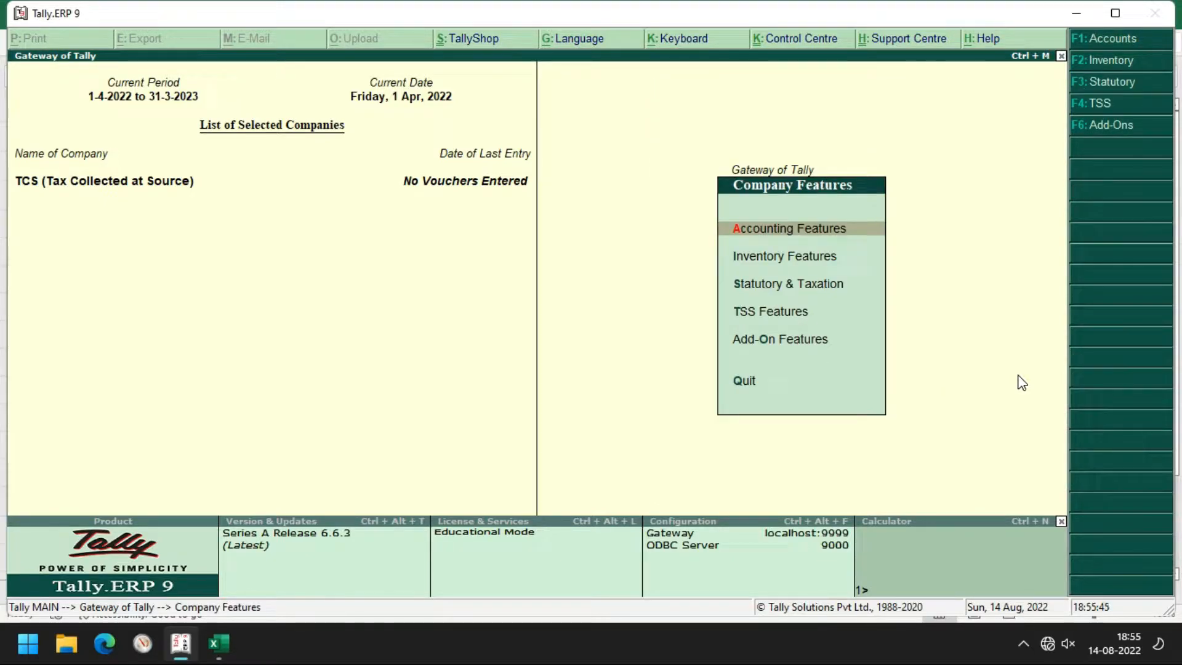
key("F3")
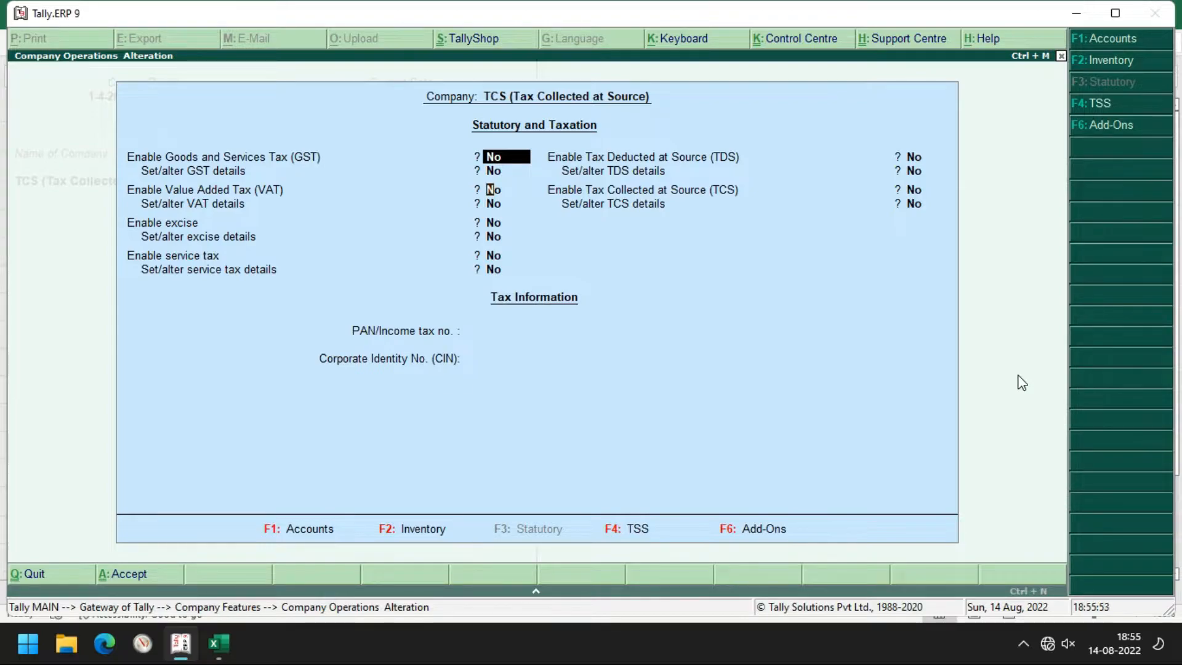
key("Return")
key("Return")
key("Return")
key("Return")
key("Return")
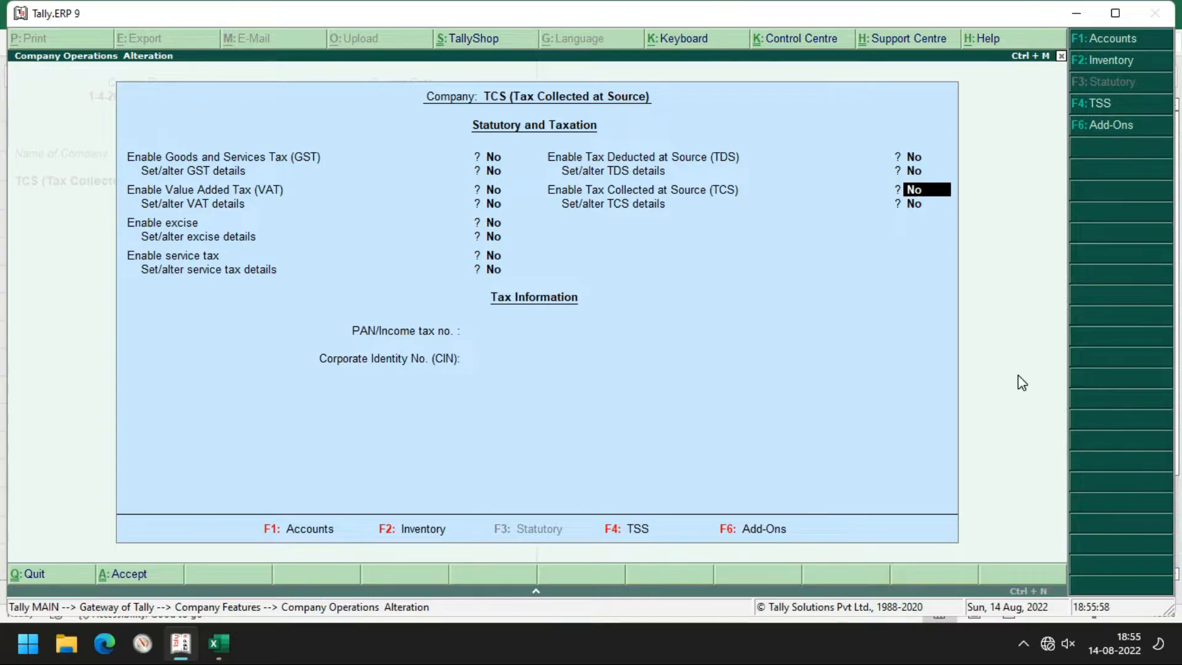
type("yes")
key("Return")
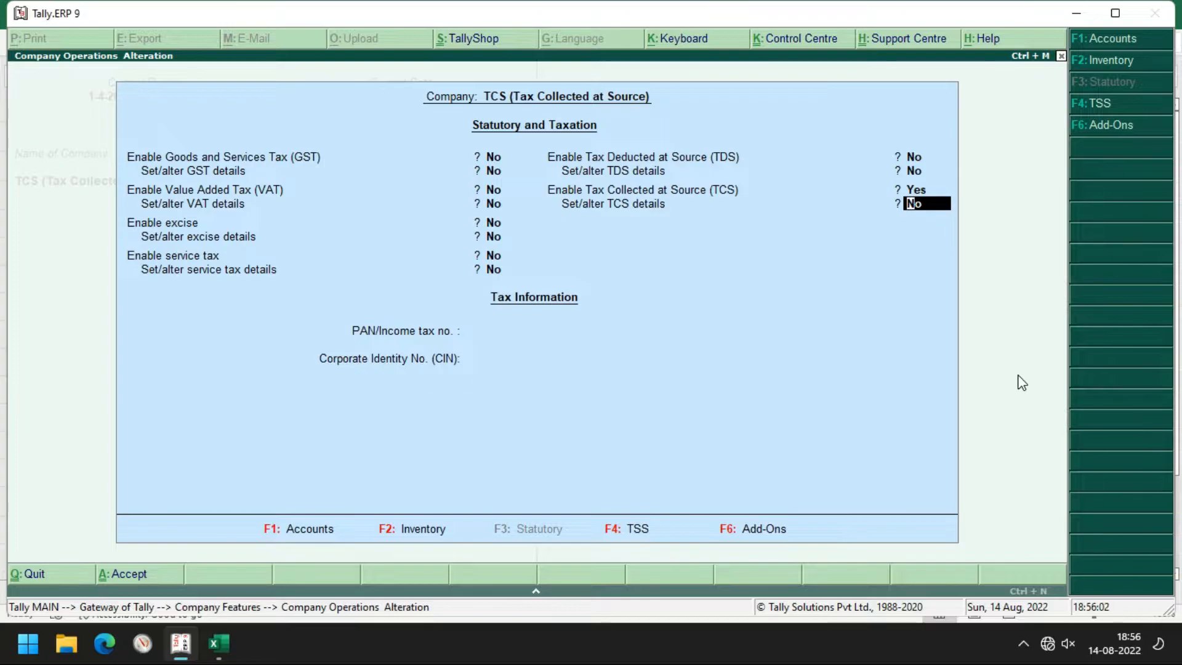
key("Up")
key("Up")
key("Up")
key("Up")
key("Up")
key("Up")
key("Up")
key("Up")
key("Up")
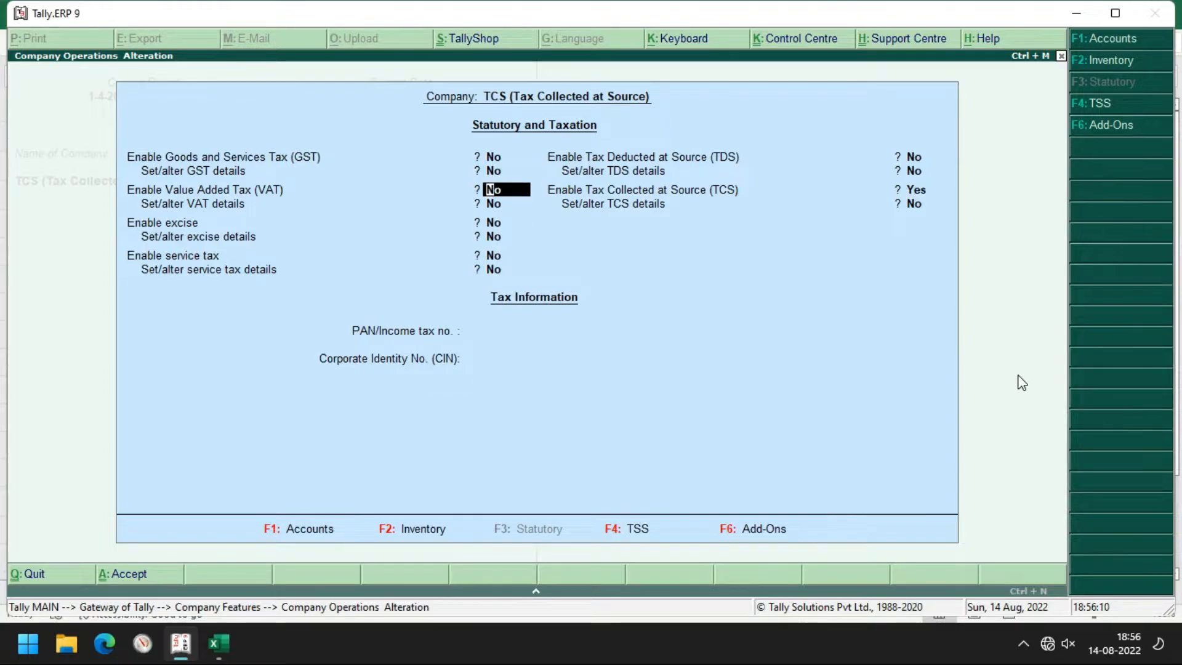
type("yes")
key("Return")
key("Return")
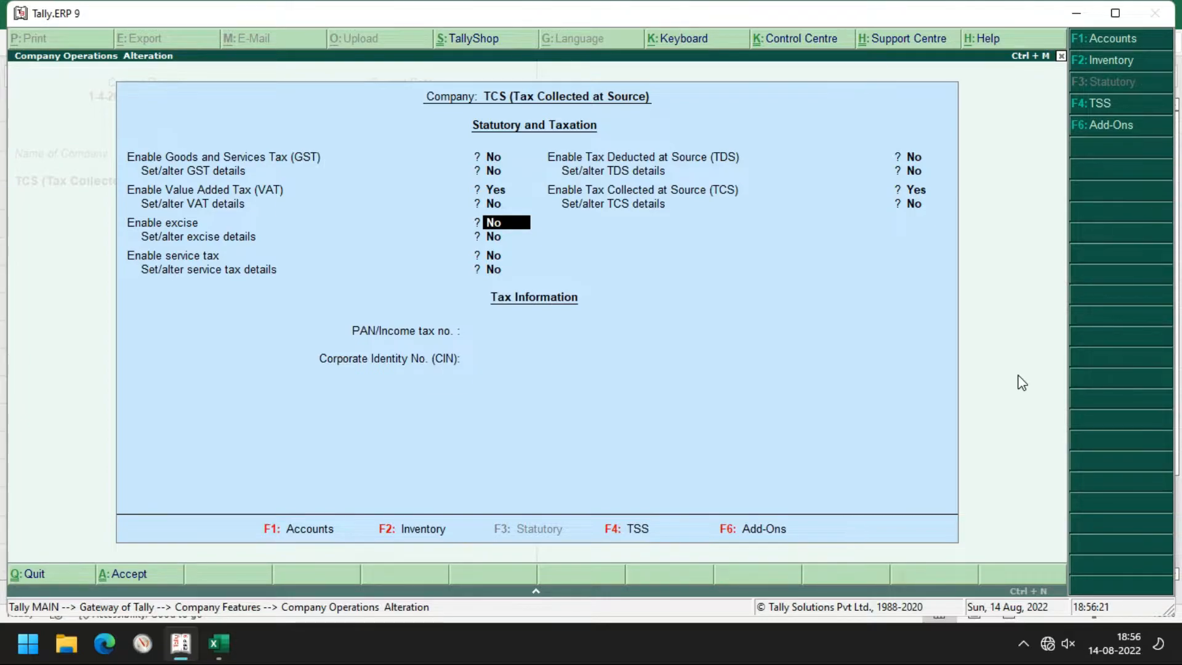
key("Return")
key("Return")
key("Return")
key("Return")
key("Return")
key("Return")
key("Return")
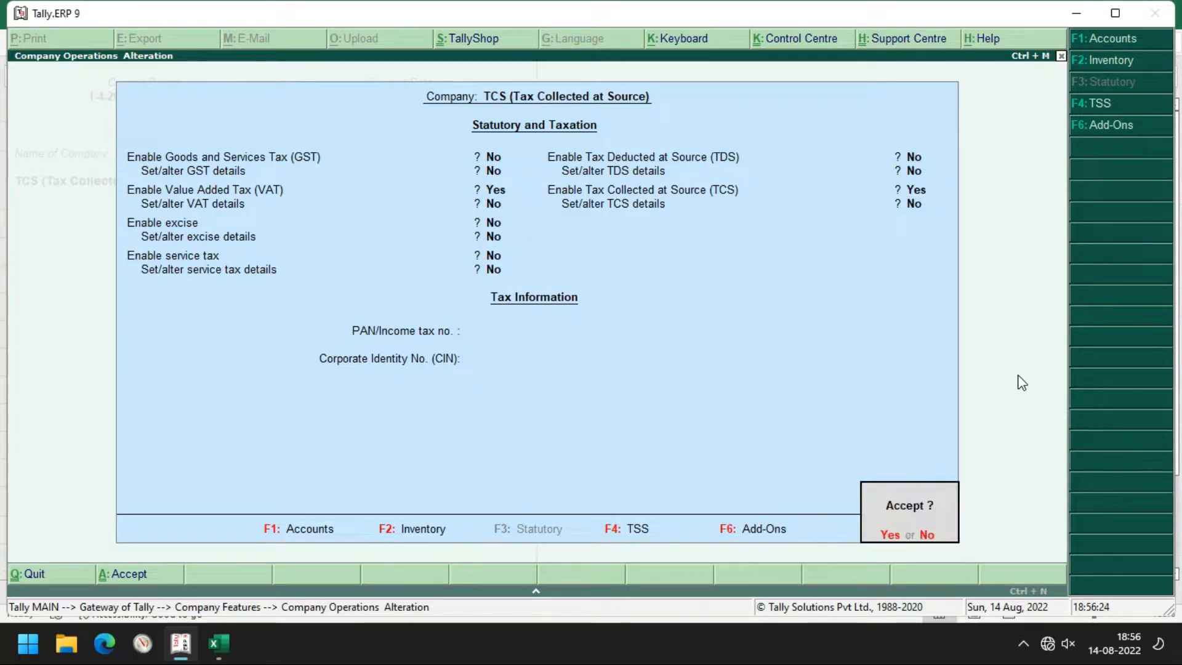
key("Return")
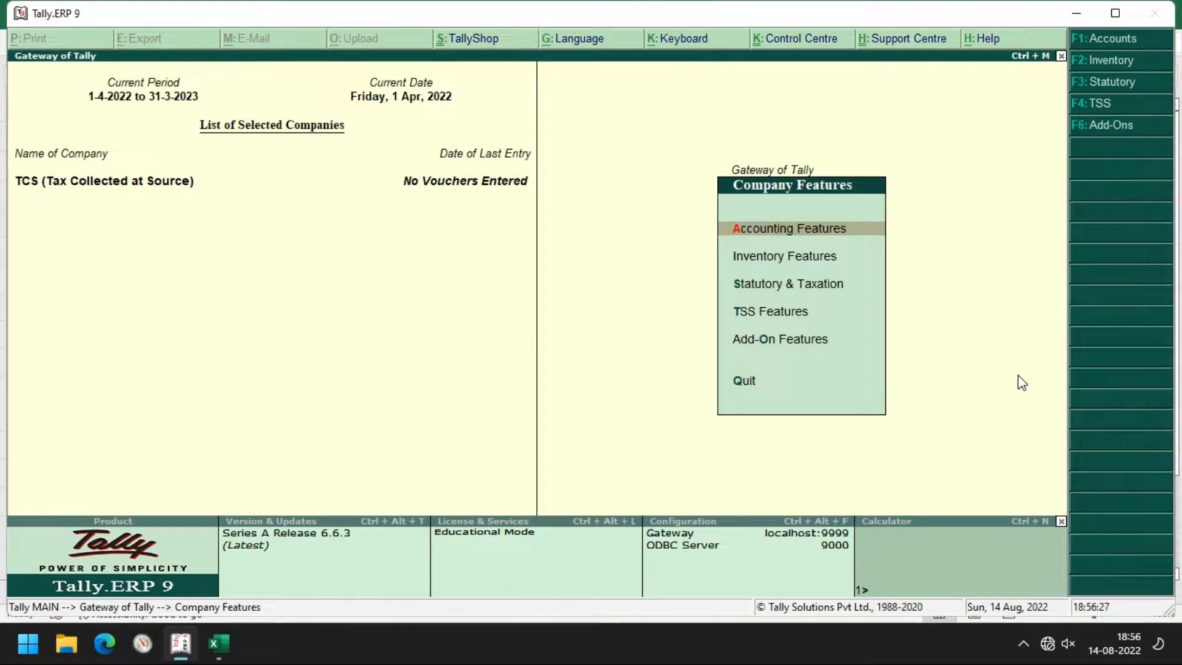
key("Escape")
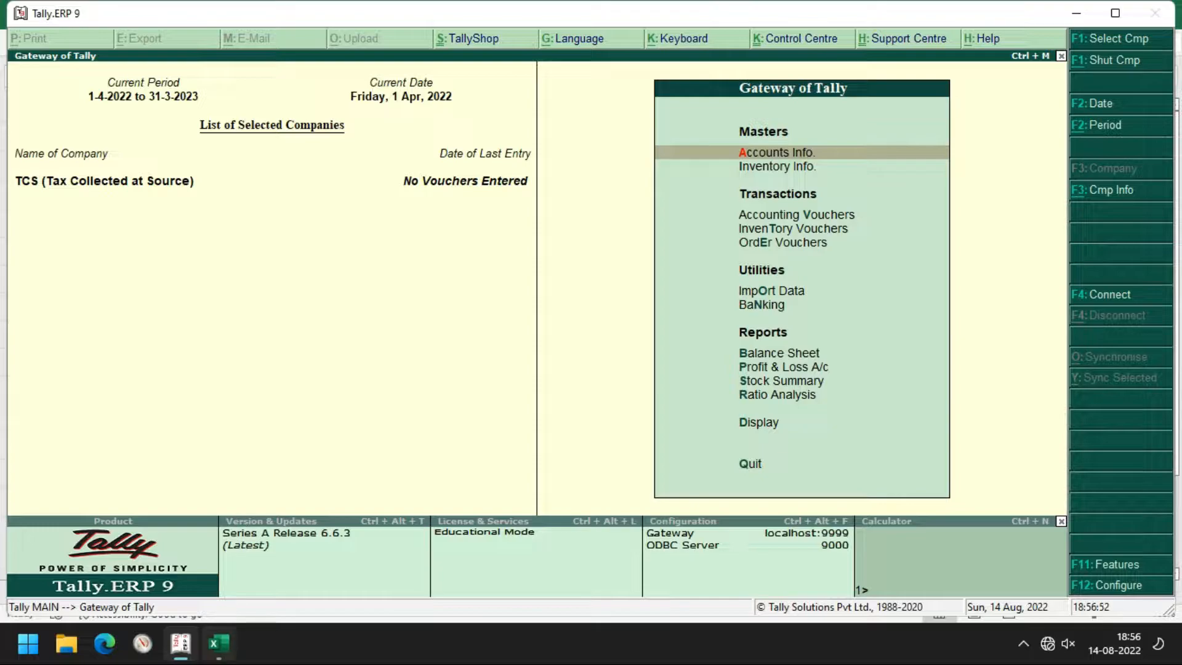
Switch over to the TCS workbook in Excel
left_click(218, 643)
Inspect the excise (E4), TCS 1% (E10) and Net TCS (E14) formulas for the 500 sale
left_click(545, 225)
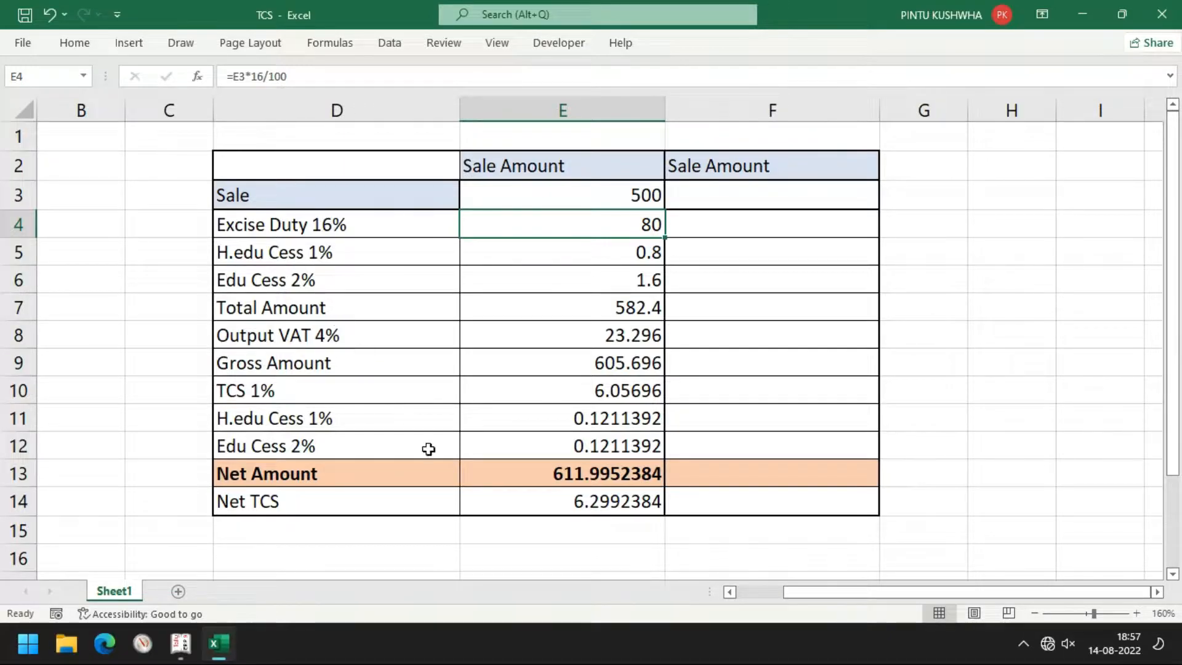
left_click(645, 380)
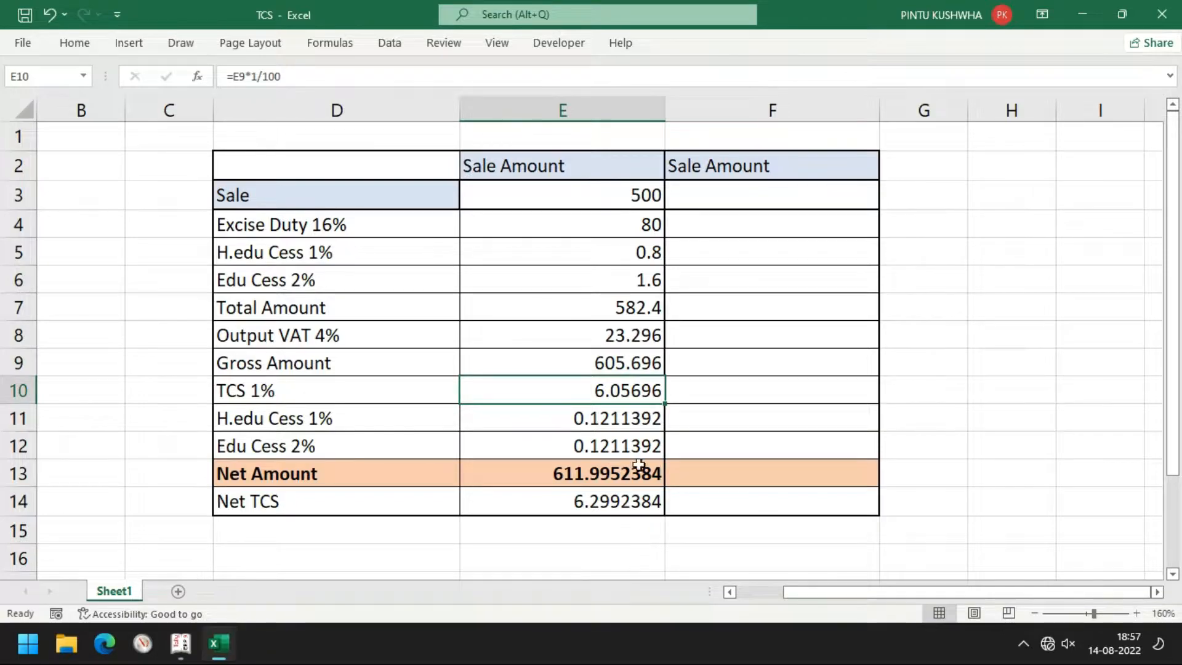
left_click(814, 202)
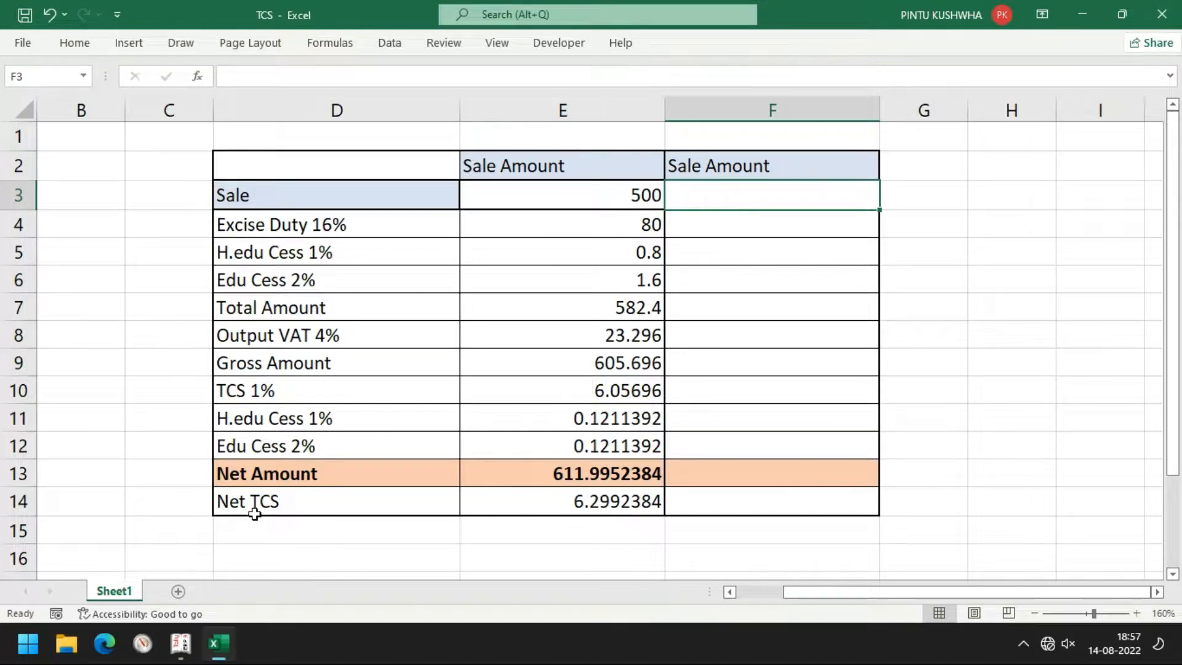
left_click(302, 511)
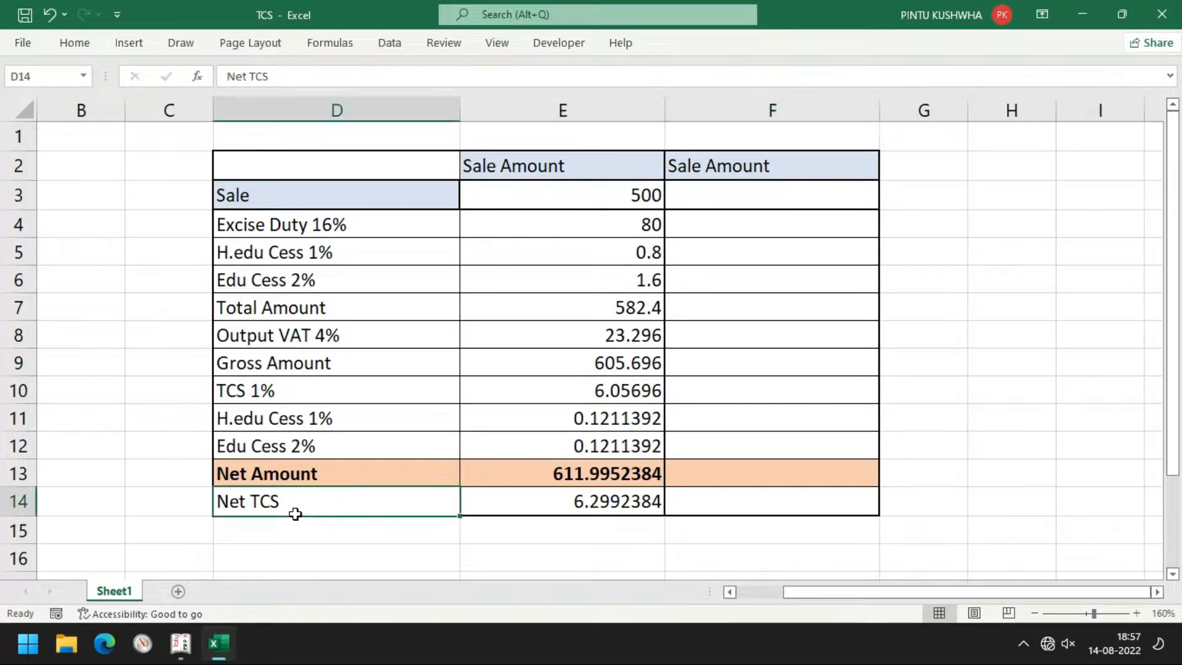
left_click(637, 509)
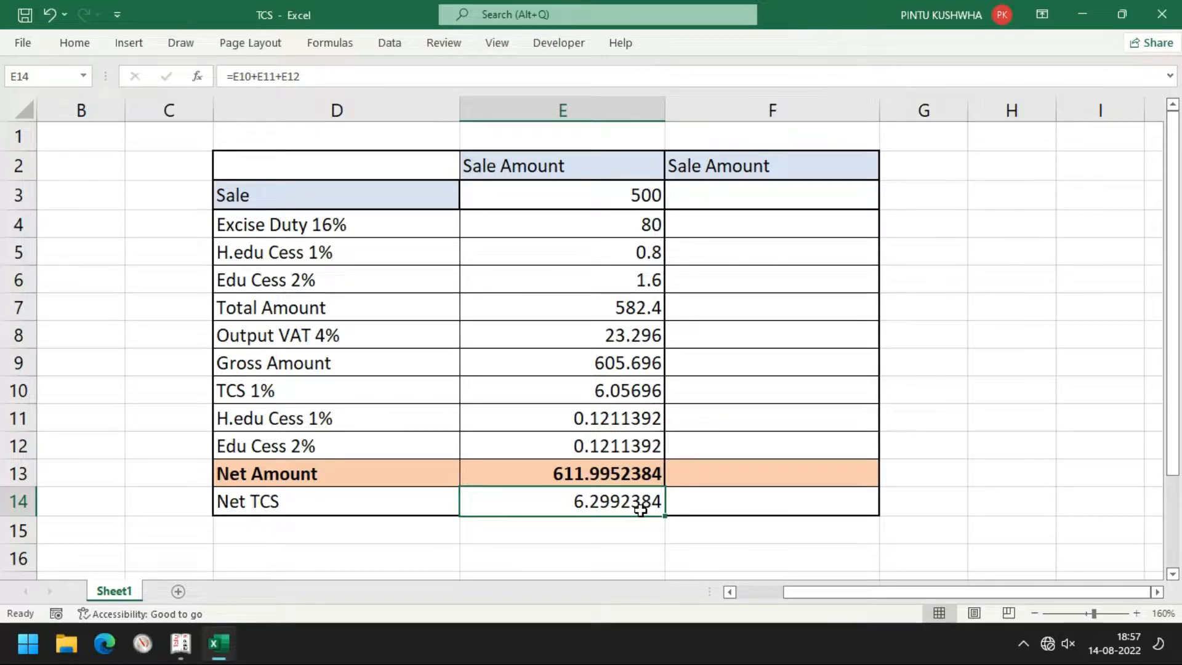
left_click(826, 203)
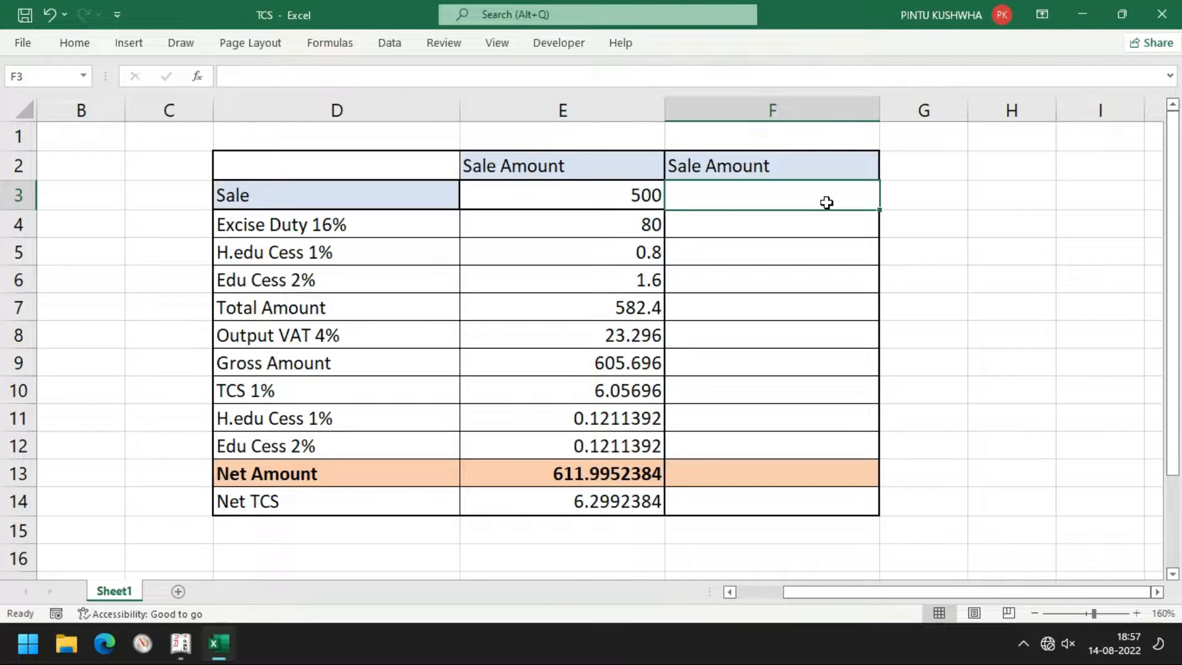
Enter a 1000 sale in F3 and its 16% excise =F3*16/100 (160) in F4
type("1000")
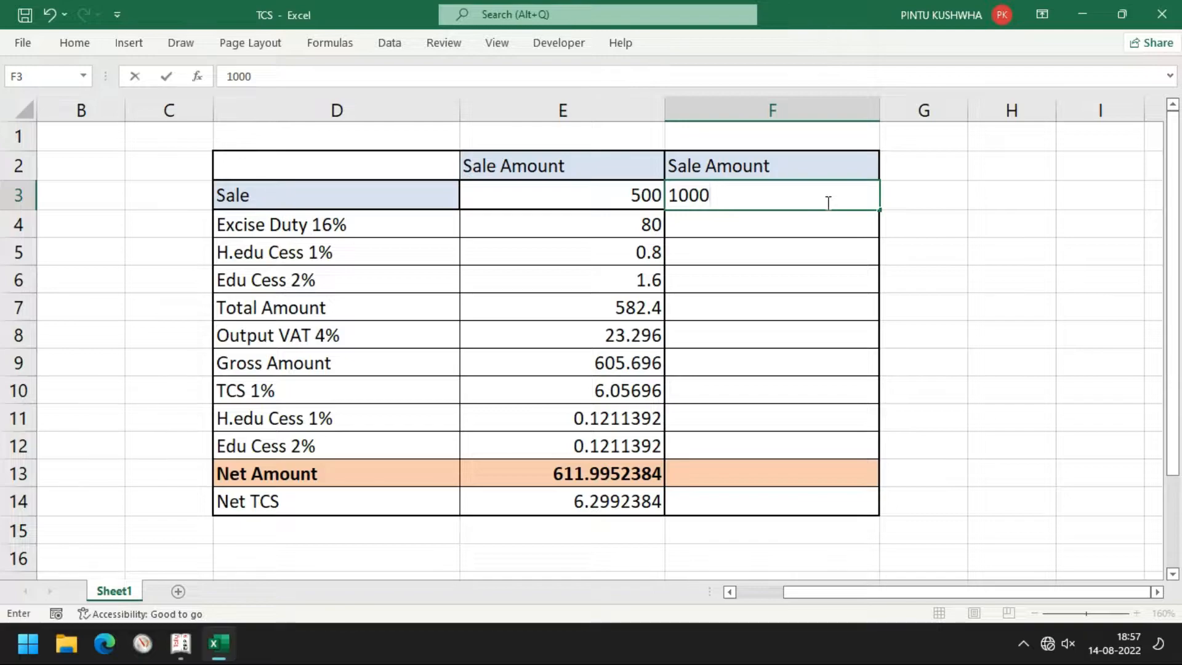
key("Return")
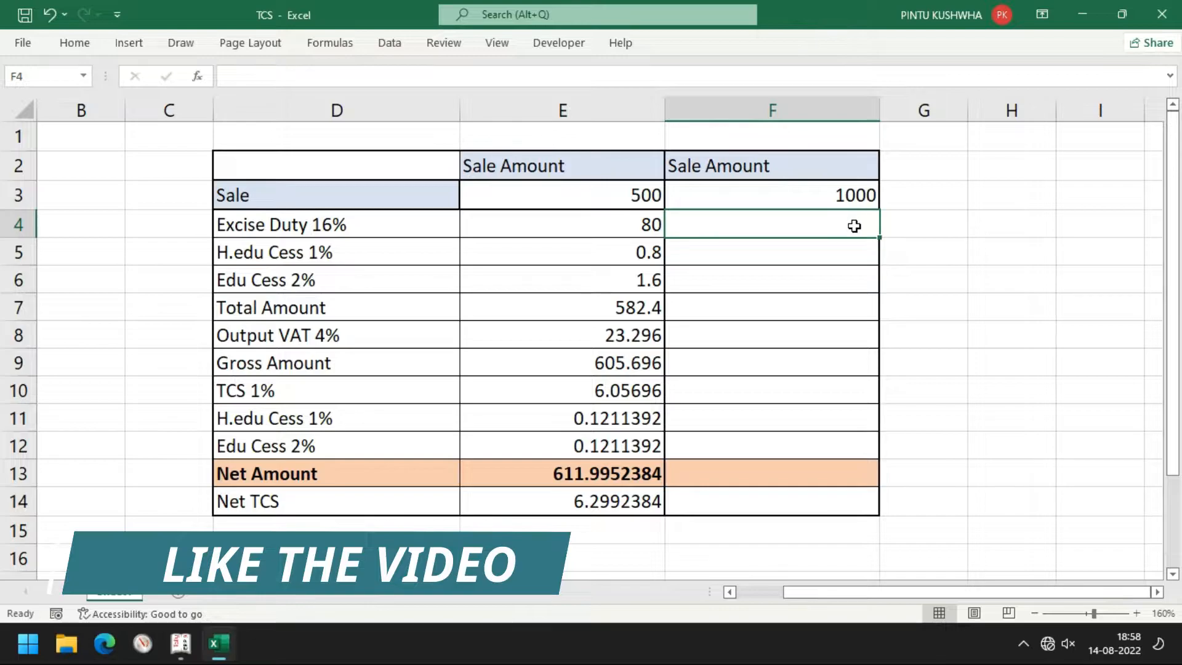
type("=")
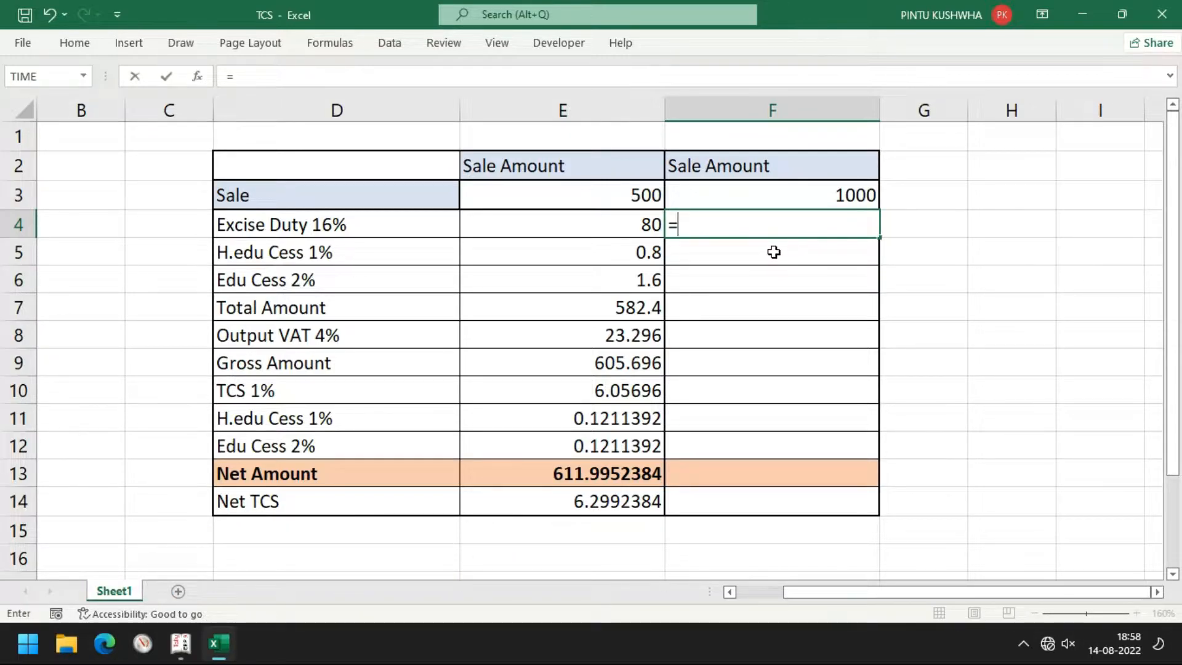
key("Up")
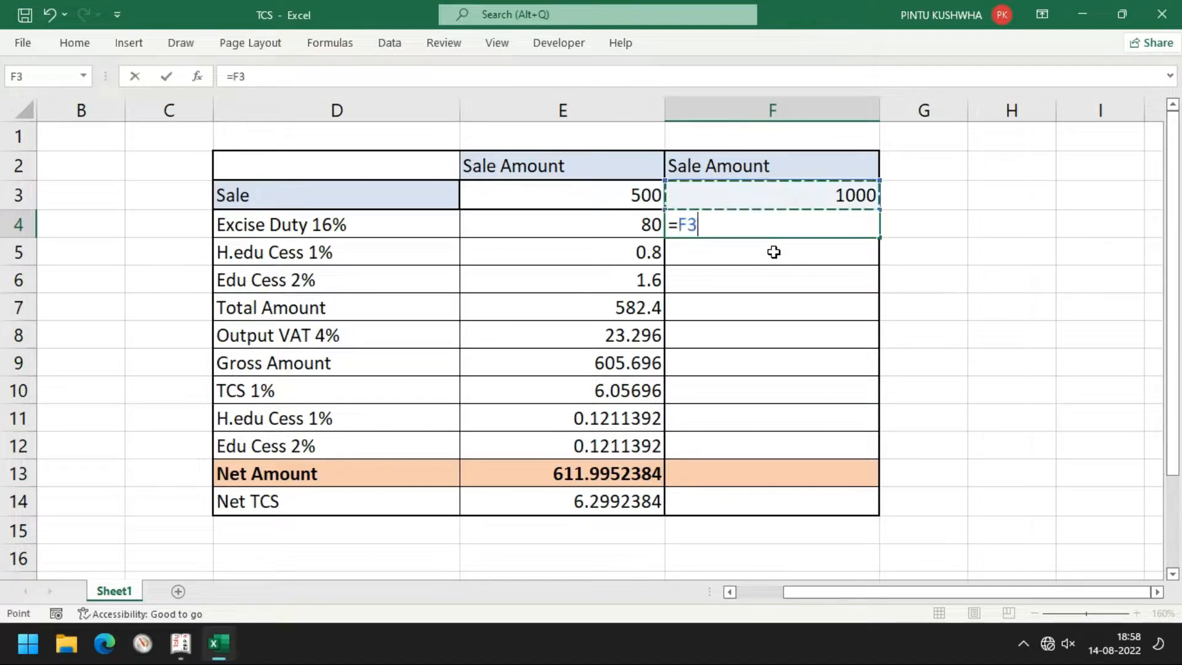
type("*16/100")
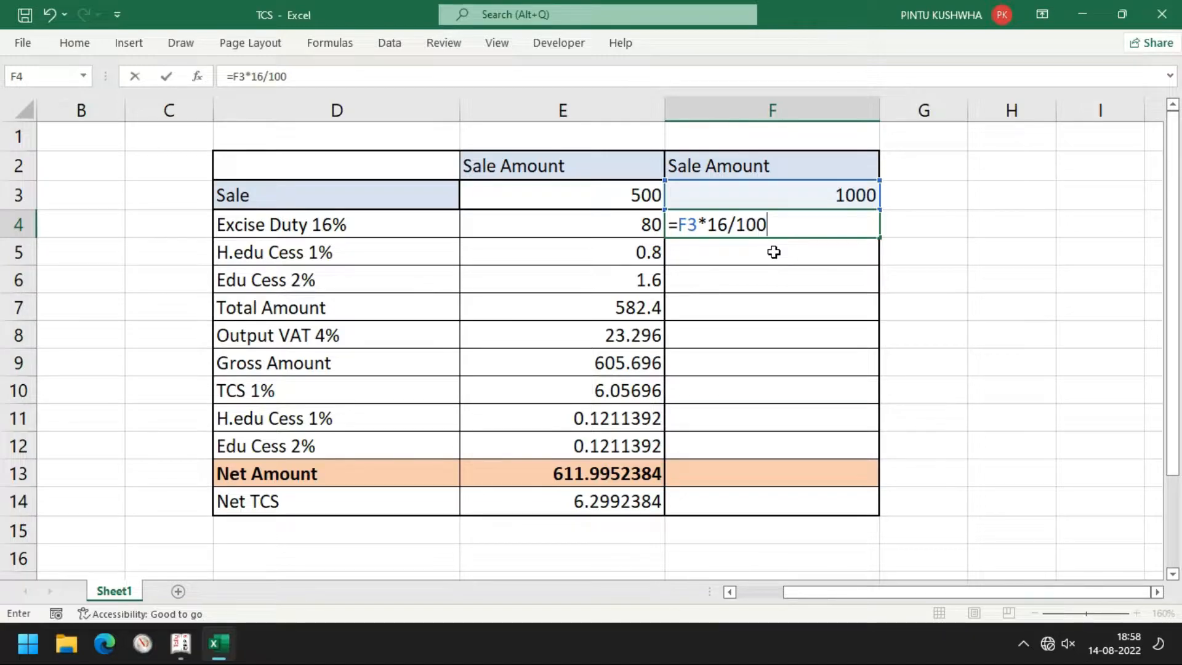
key("Return")
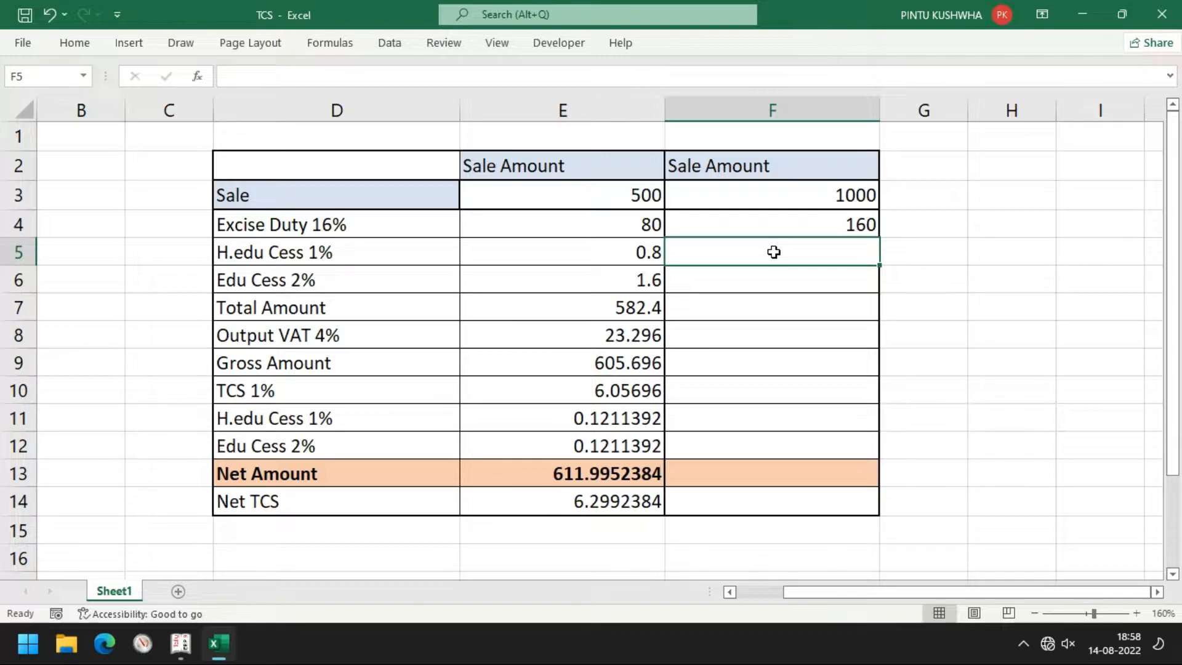
Add H.edu cess =F4*1/100 (1.6) in F5 and edu cess =F4*2/100 (3.2) in F6
type("=")
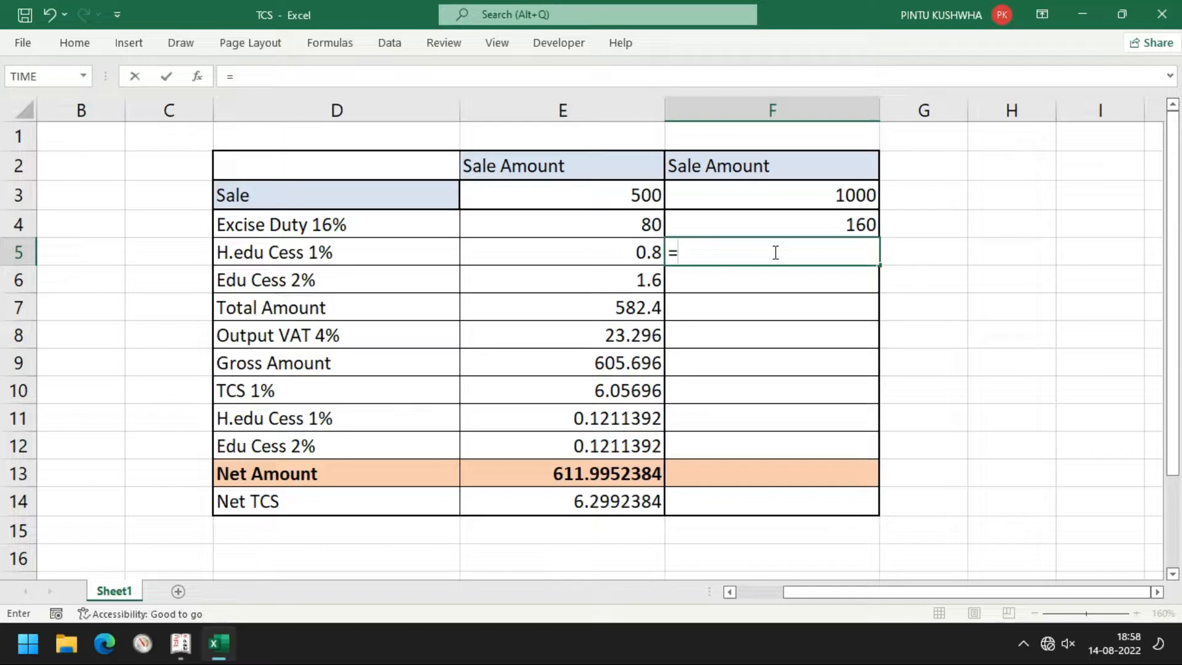
key("Up")
key("Up")
key("Down")
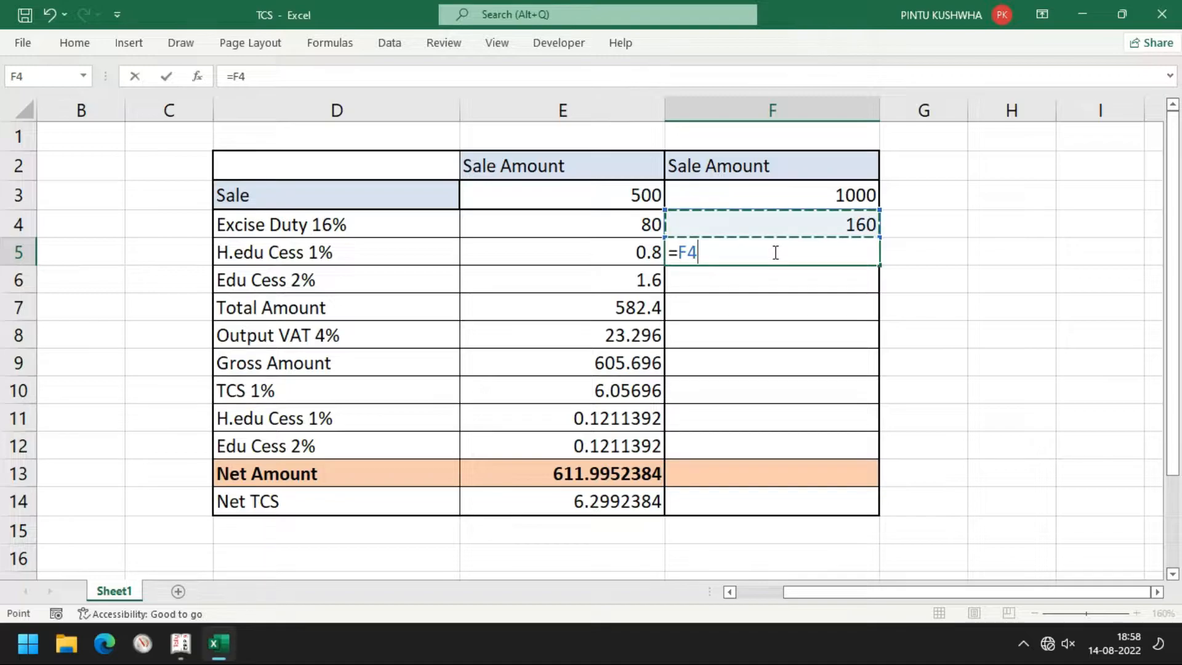
type("*1/")
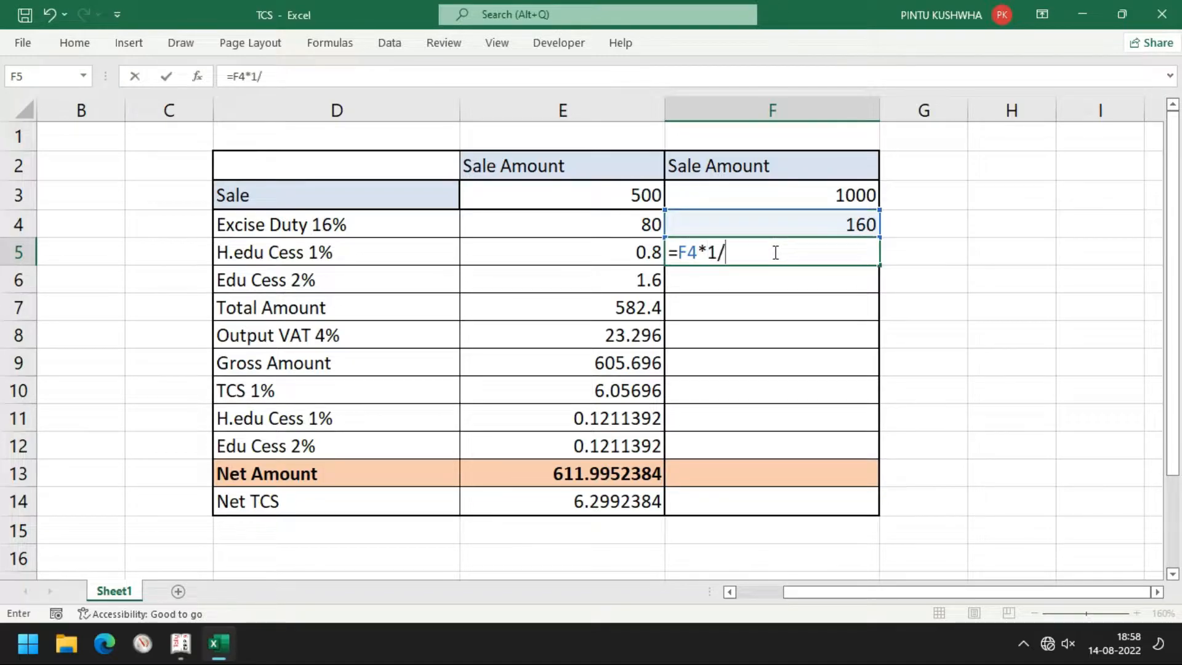
type("100")
key("Return")
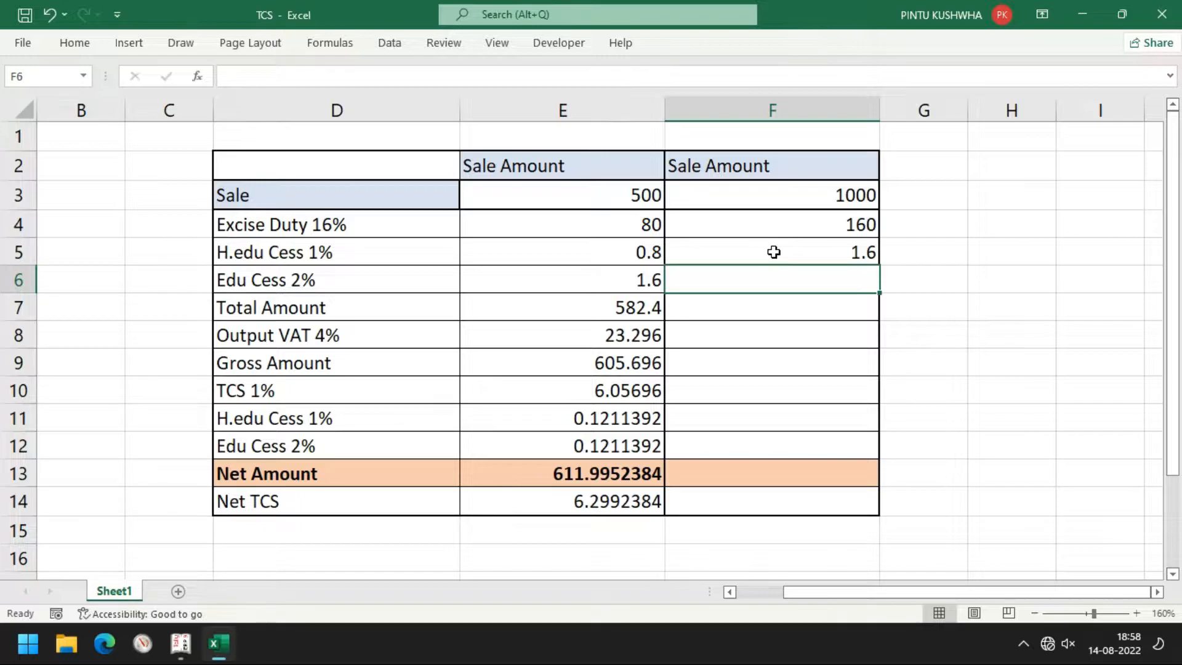
key("F2")
type("=")
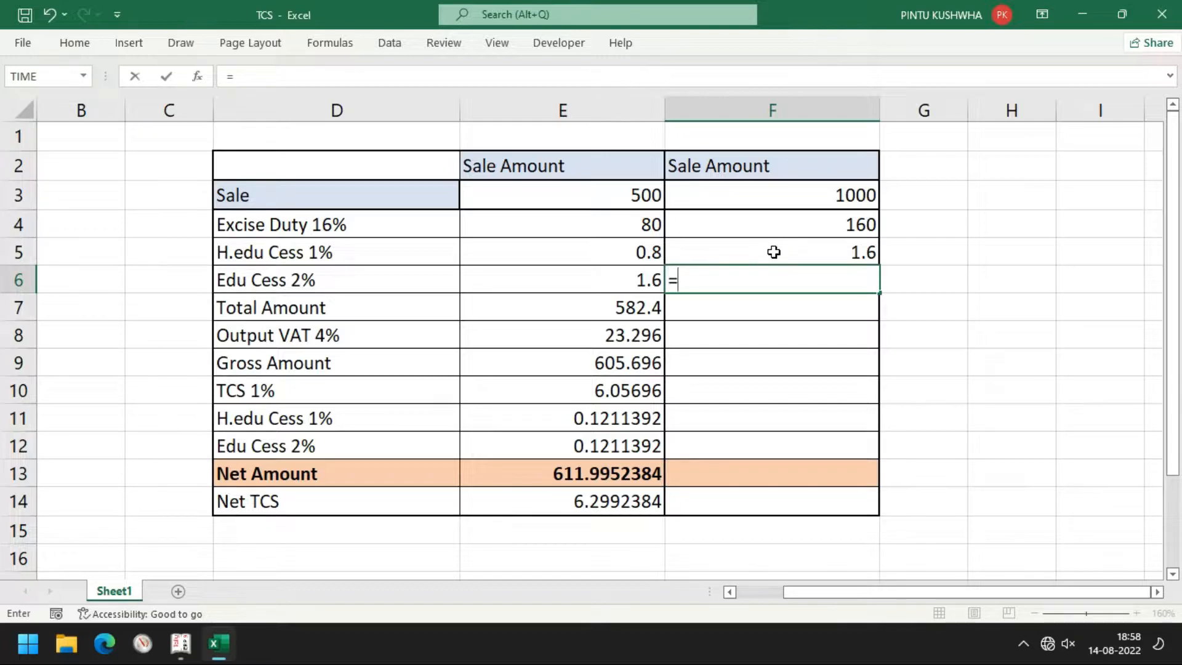
key("Up")
key("Up")
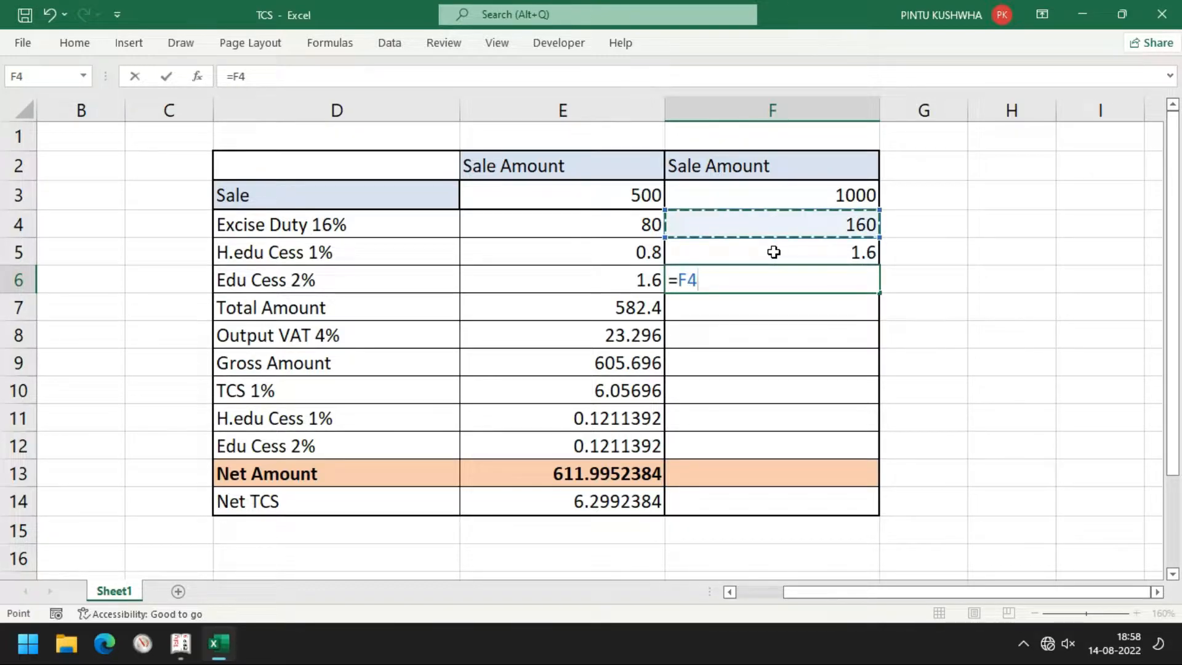
type("*2/100")
key("Return")
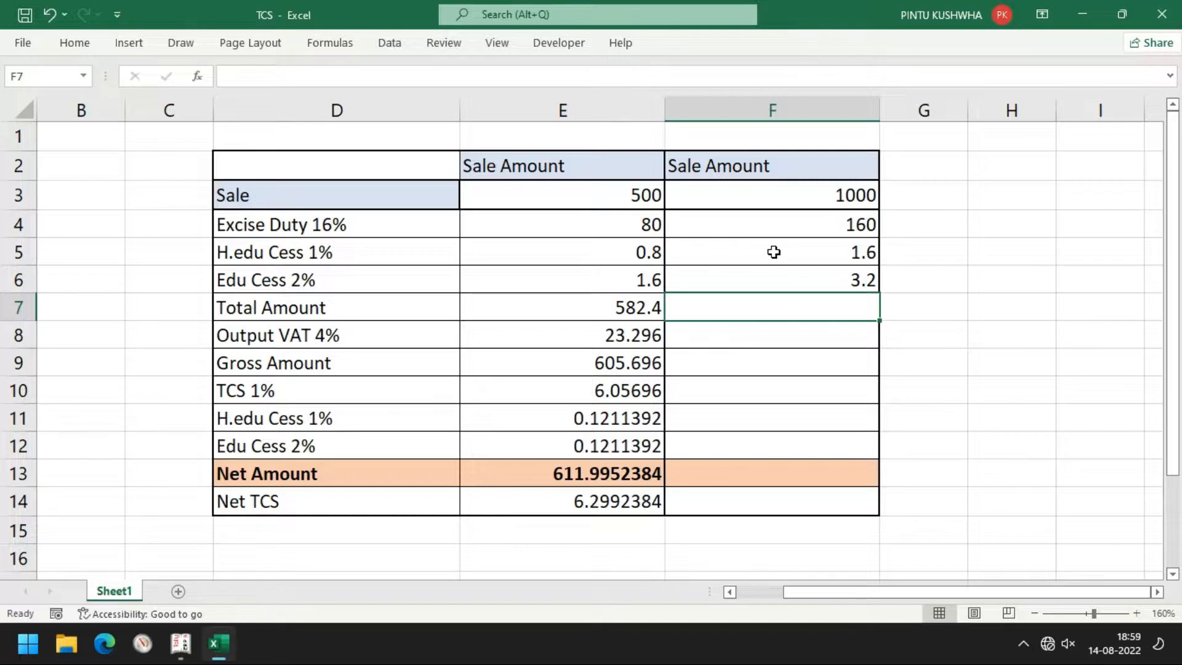
Sum F3 through F6 into a Total Amount of 1164.8 in F7
type("=")
key("Up")
key("Up")
key("Up")
key("Up")
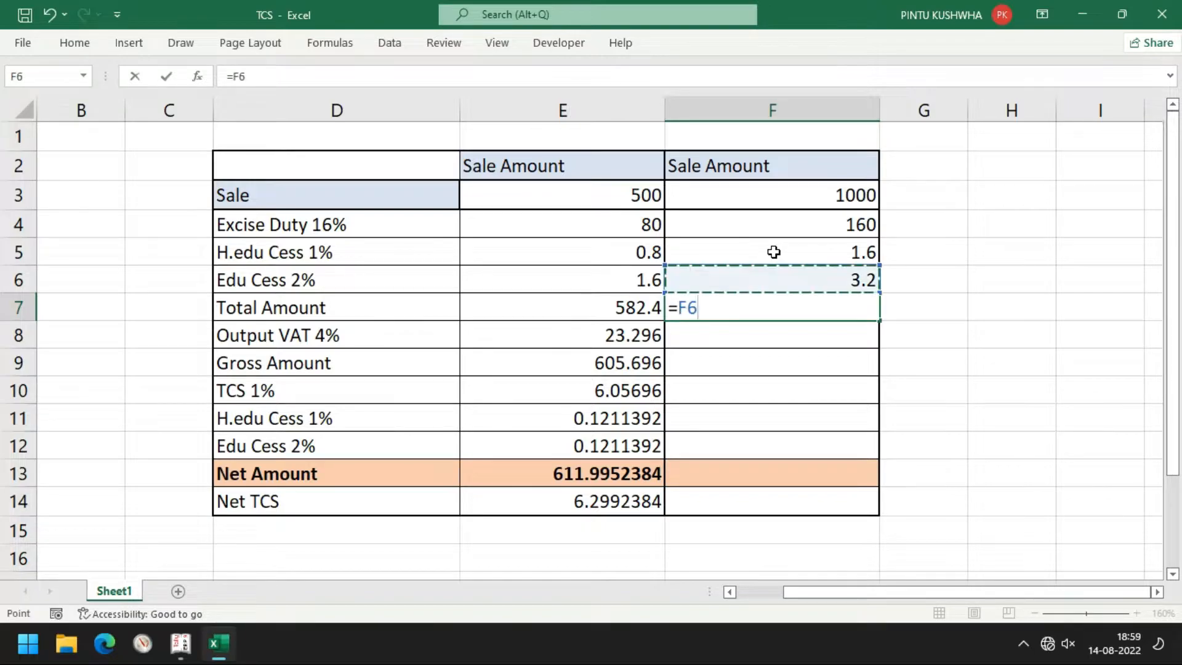
type("+")
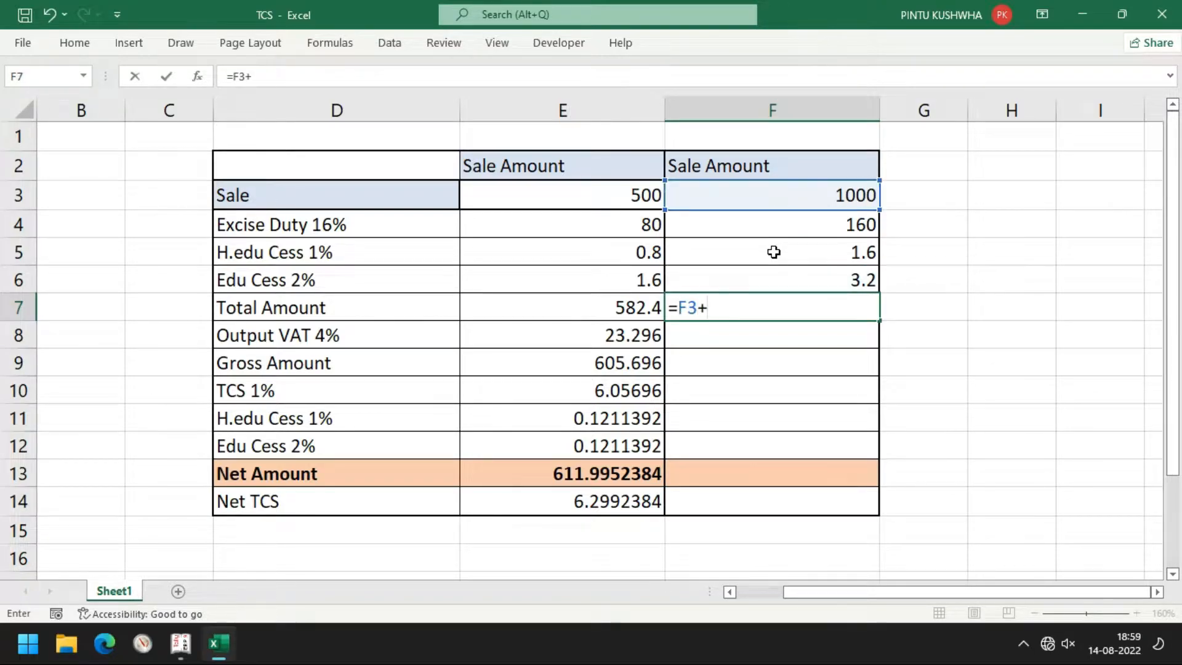
key("Up")
key("Up")
key("Up")
type("+")
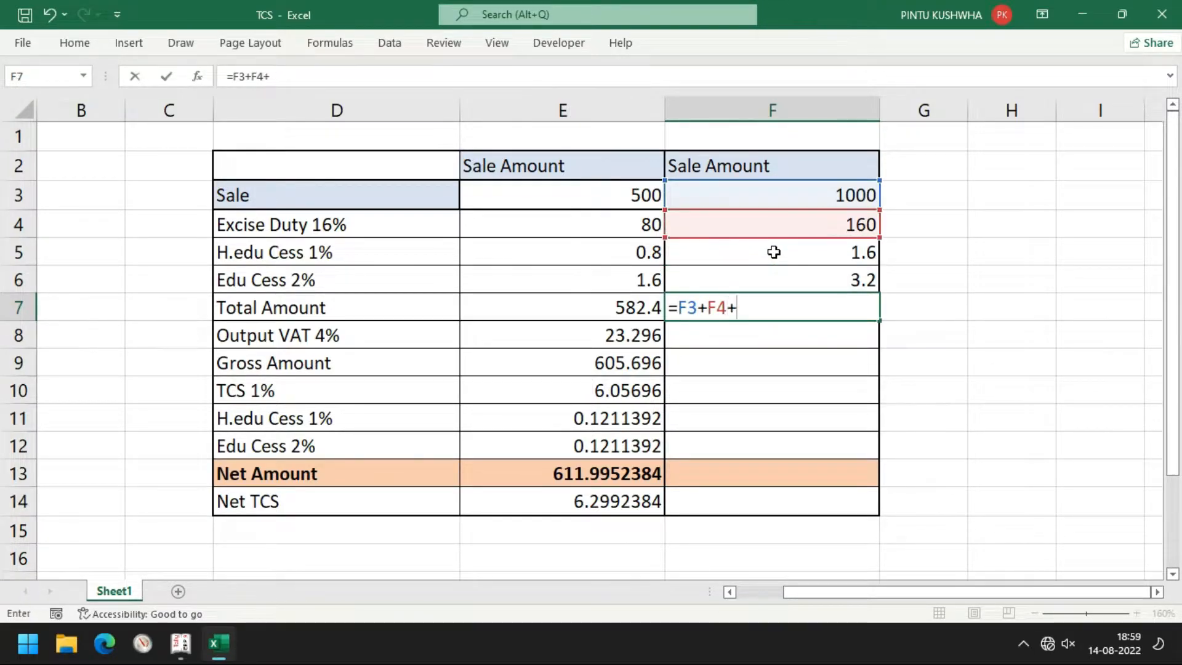
key("Up")
key("Up")
type("+")
key("Up")
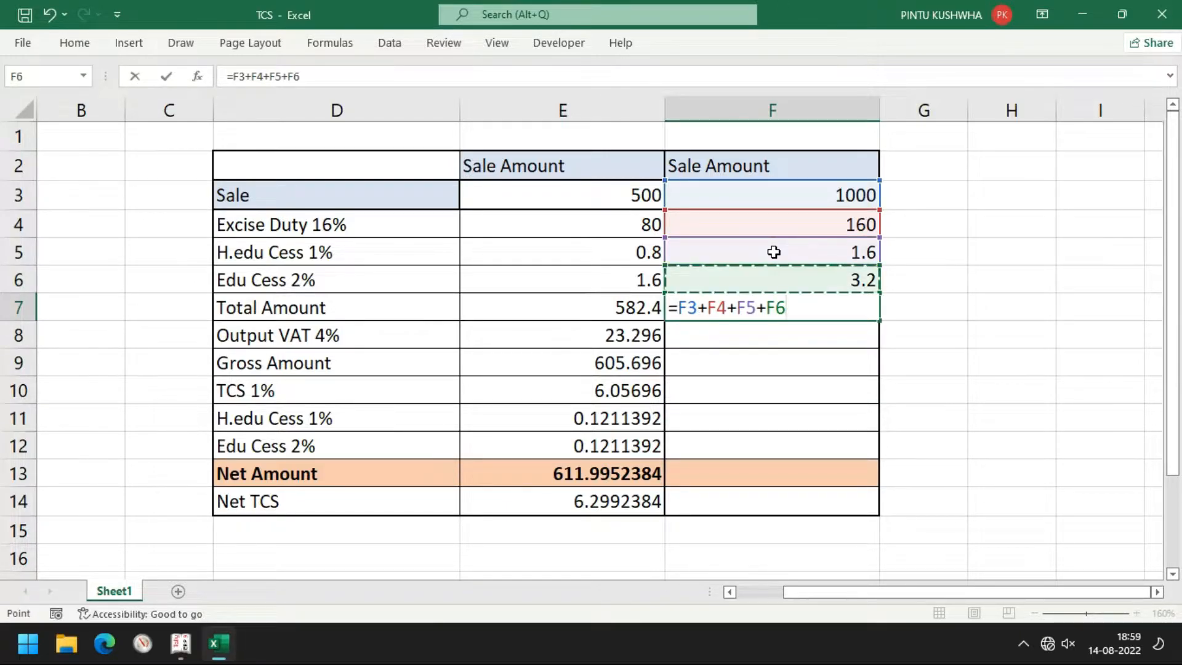
key("Return")
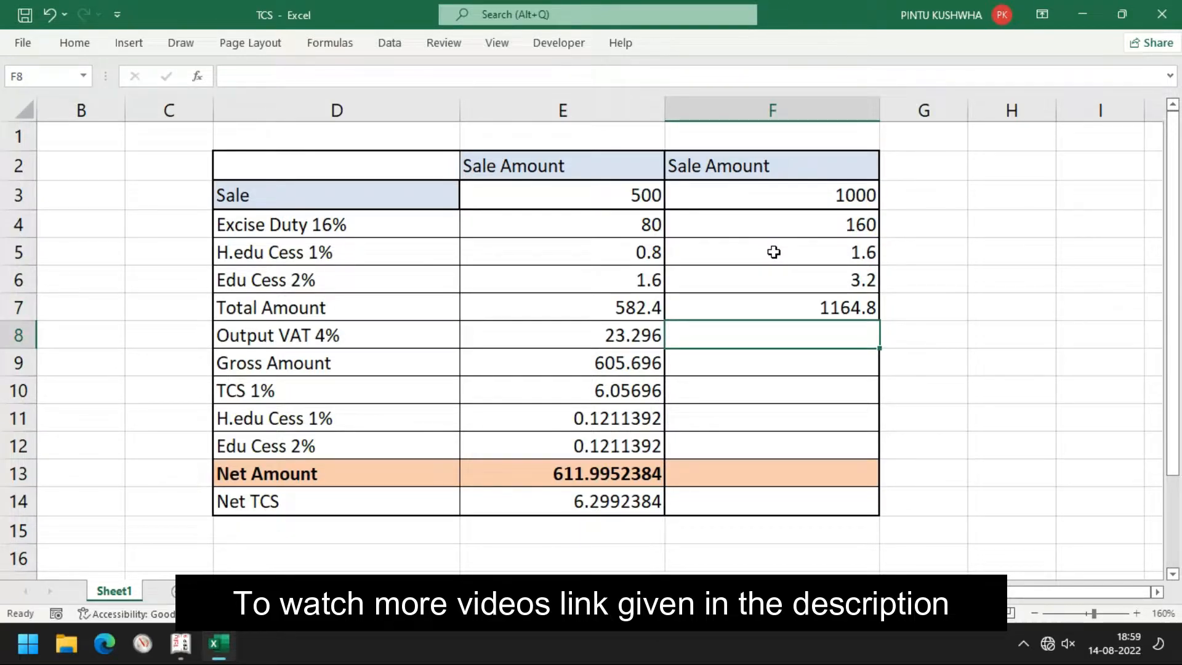
Compute Output VAT =F7*4/100 (46.592) in F8 and Gross Amount =F7+F8 (1211.392) in F9
type("=")
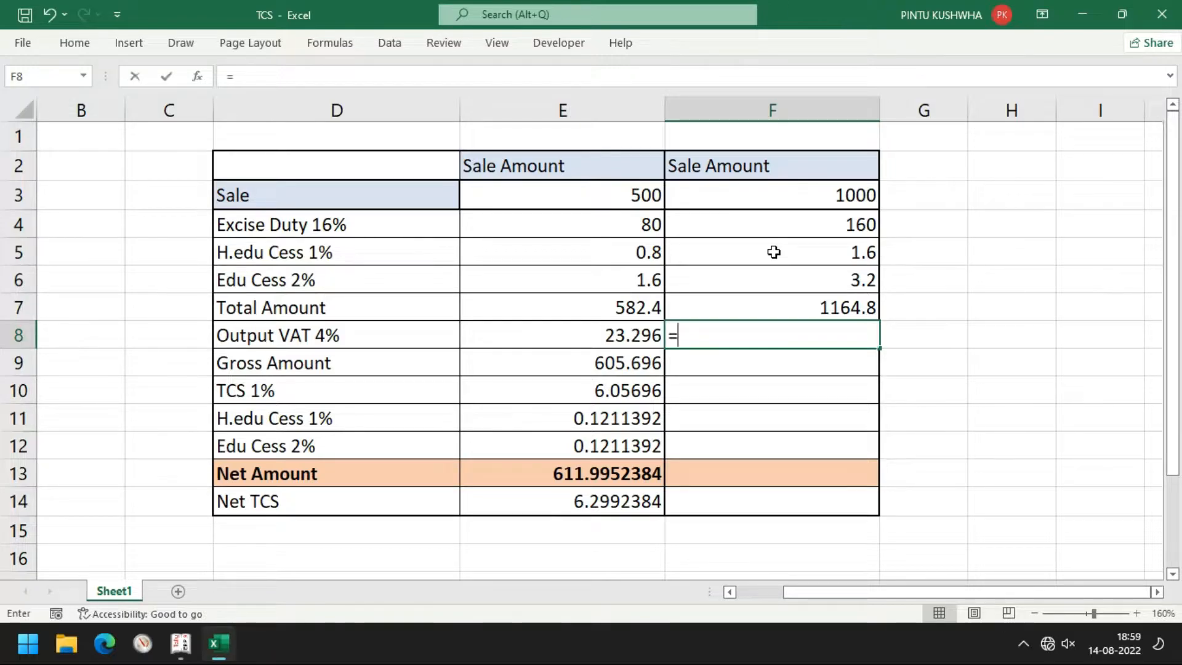
key("Up")
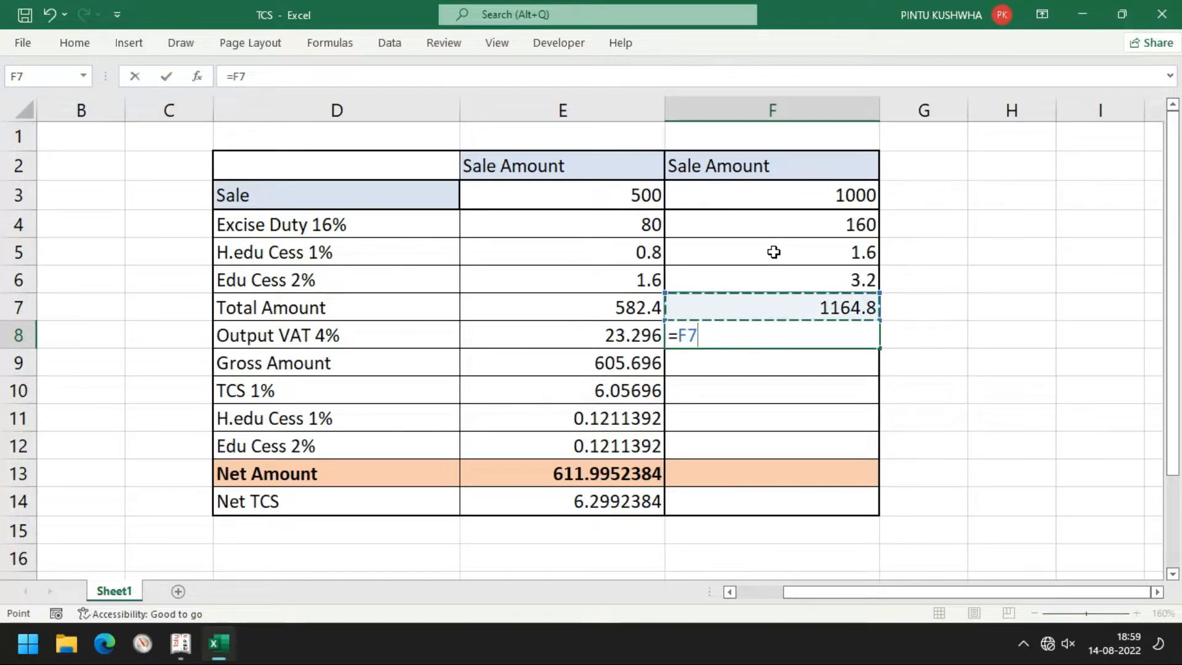
type("*")
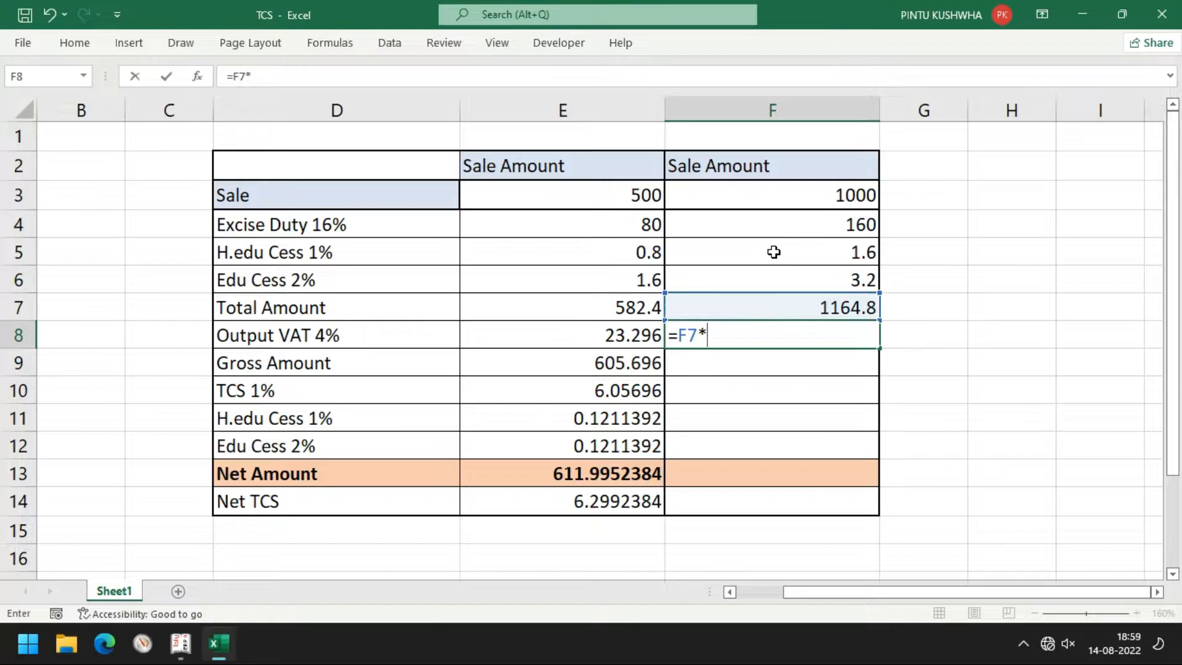
type("4/100")
key("Return")
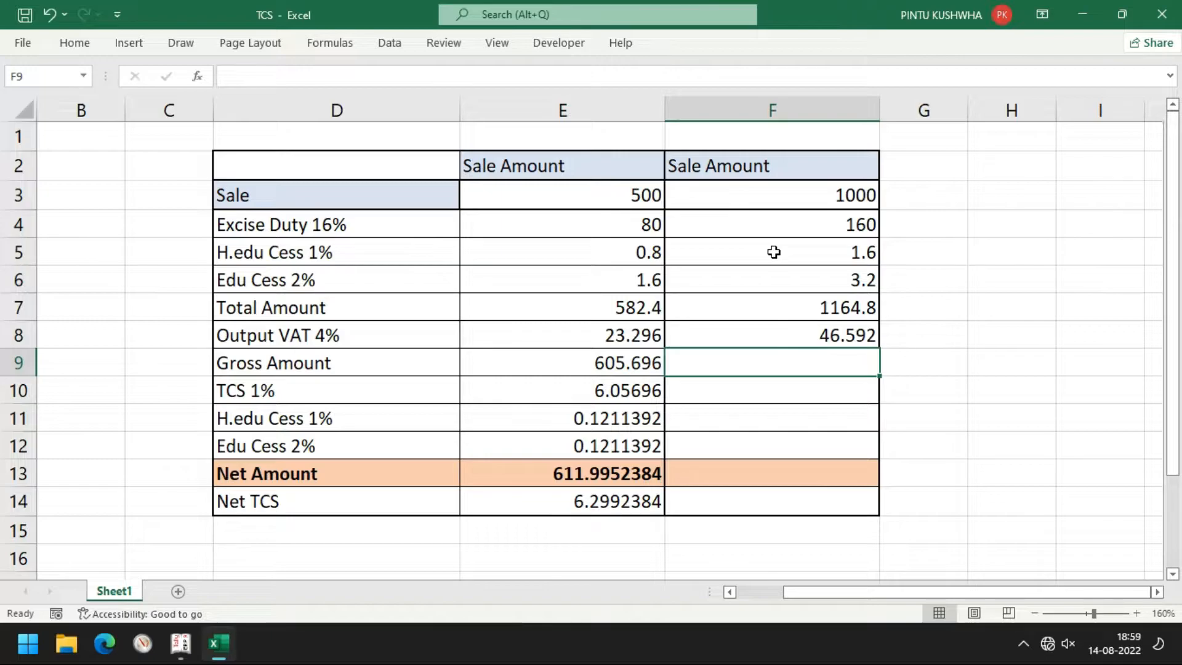
type("=")
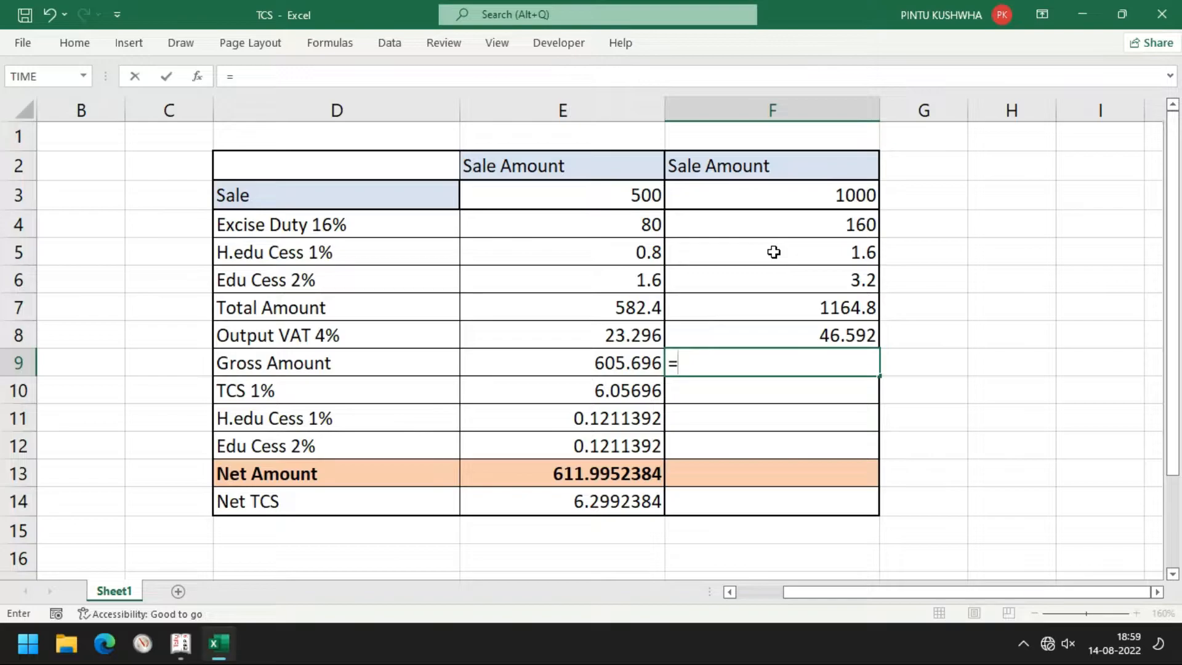
key("Up")
key("Up")
type("+")
key("Up")
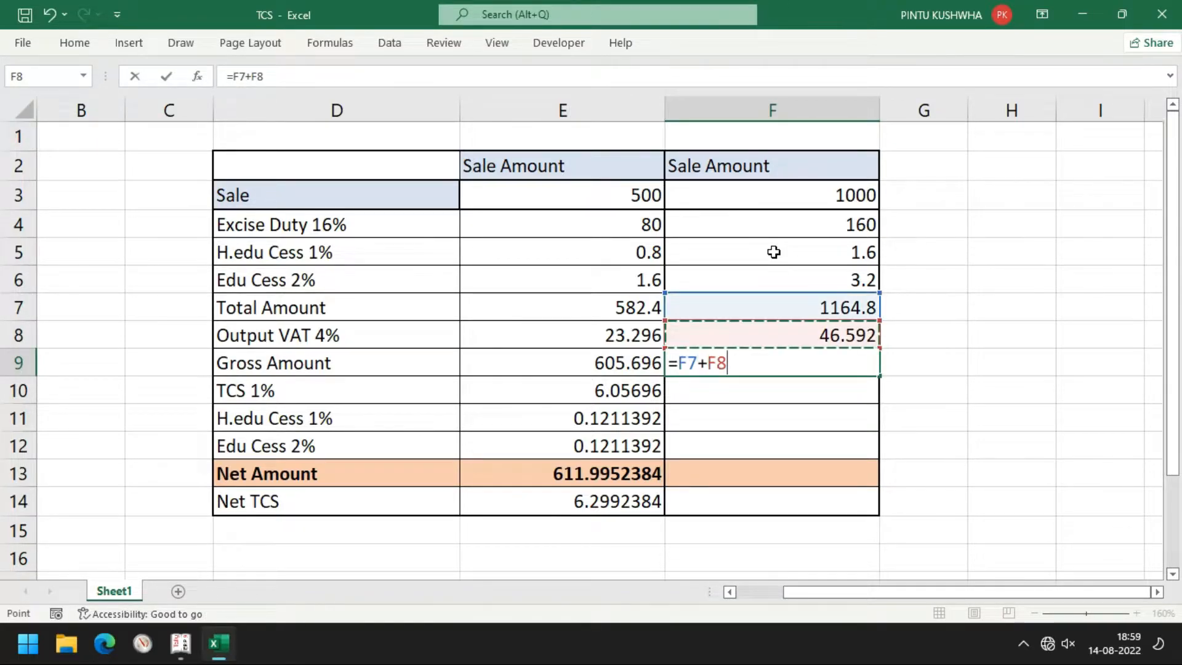
key("Return")
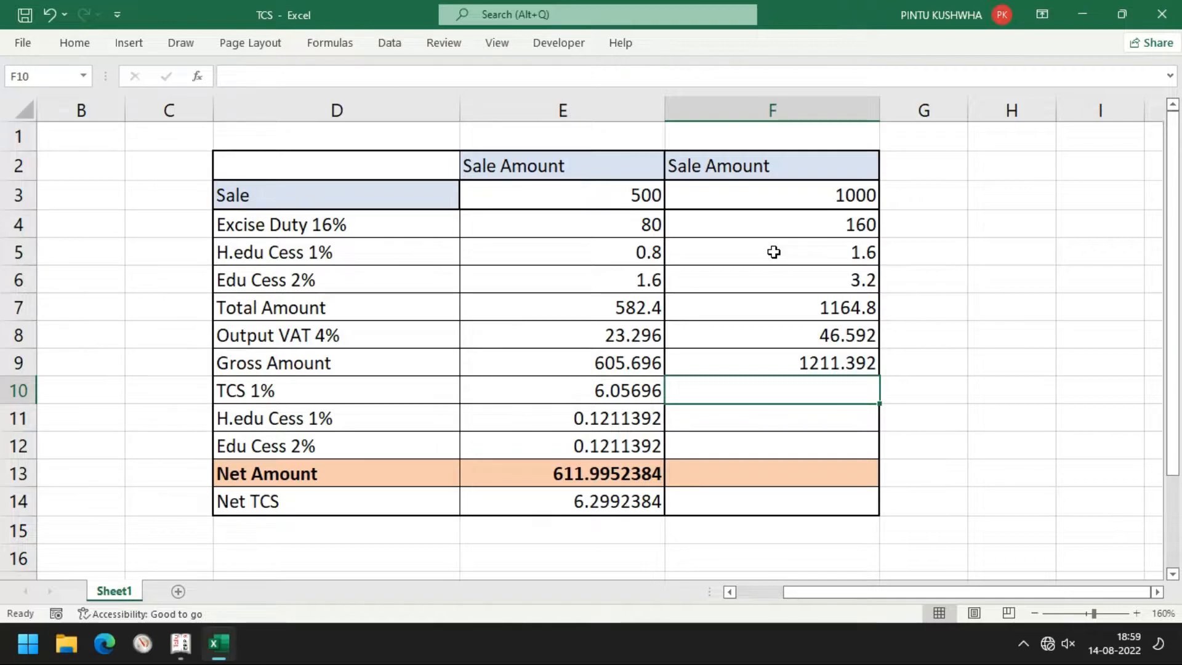
Calculate TCS 1% of Gross Amount, =F9*1/100 (12.11392), in F10
type("=")
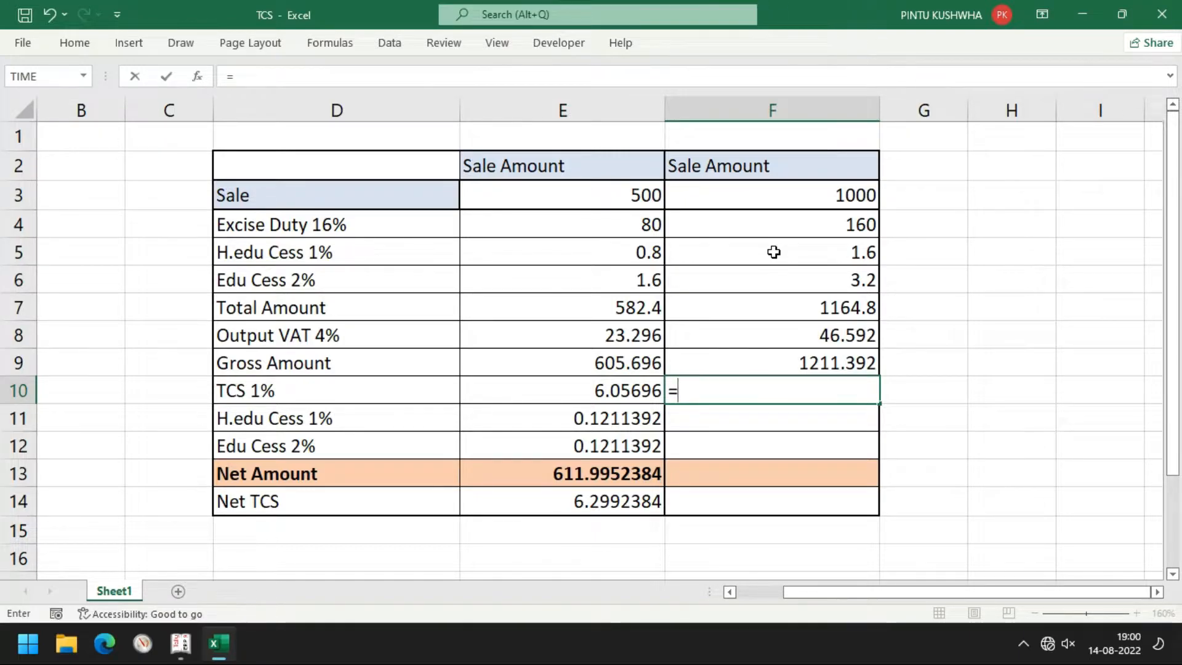
key("Up")
key("Up")
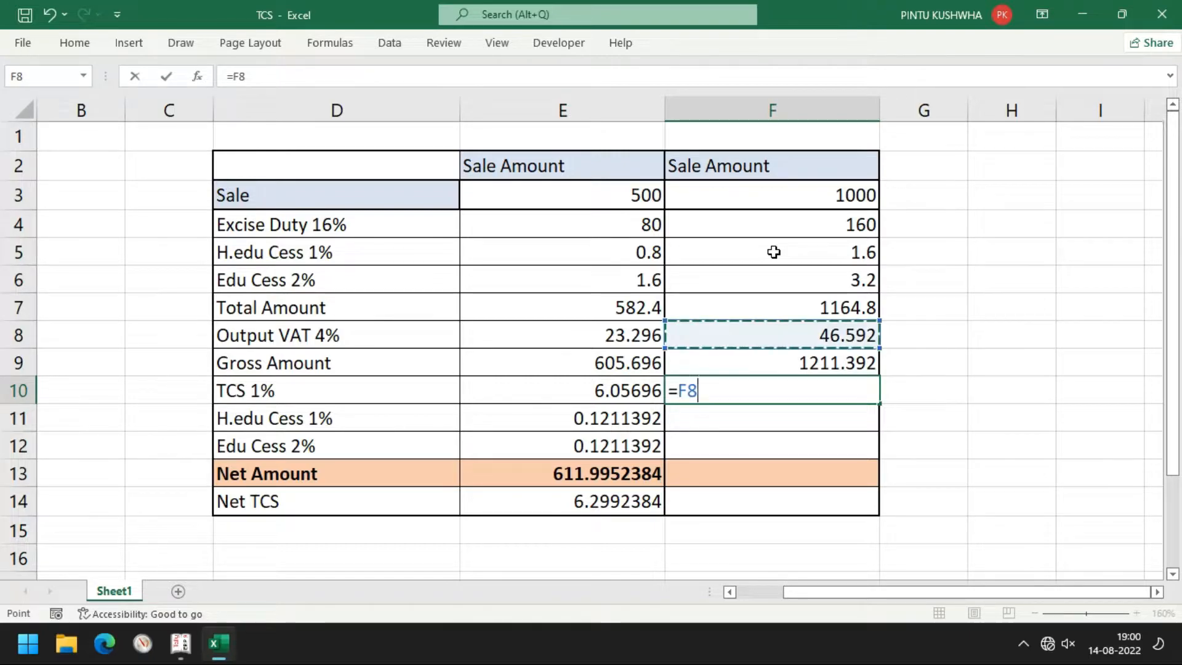
key("Down")
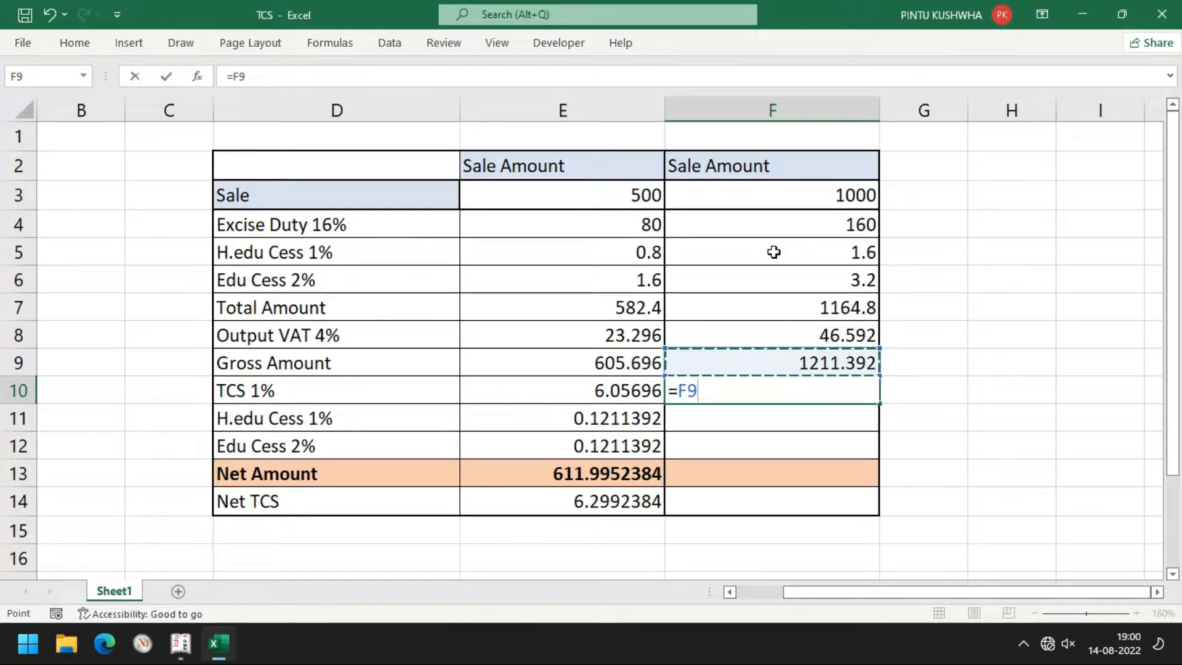
type("*1/100")
key("Return")
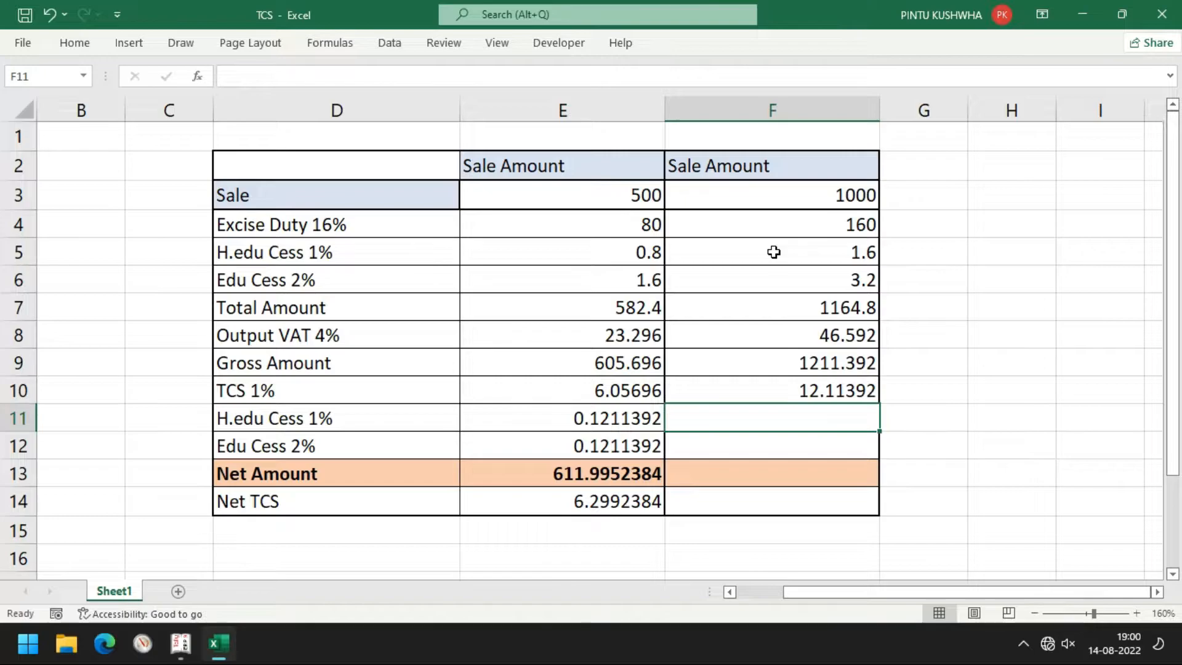
Add H.edu Cess =F10*1/100 (0.1211392) in F11 and Edu Cess =F10*2/100 (0.2422784) in F12
type("=")
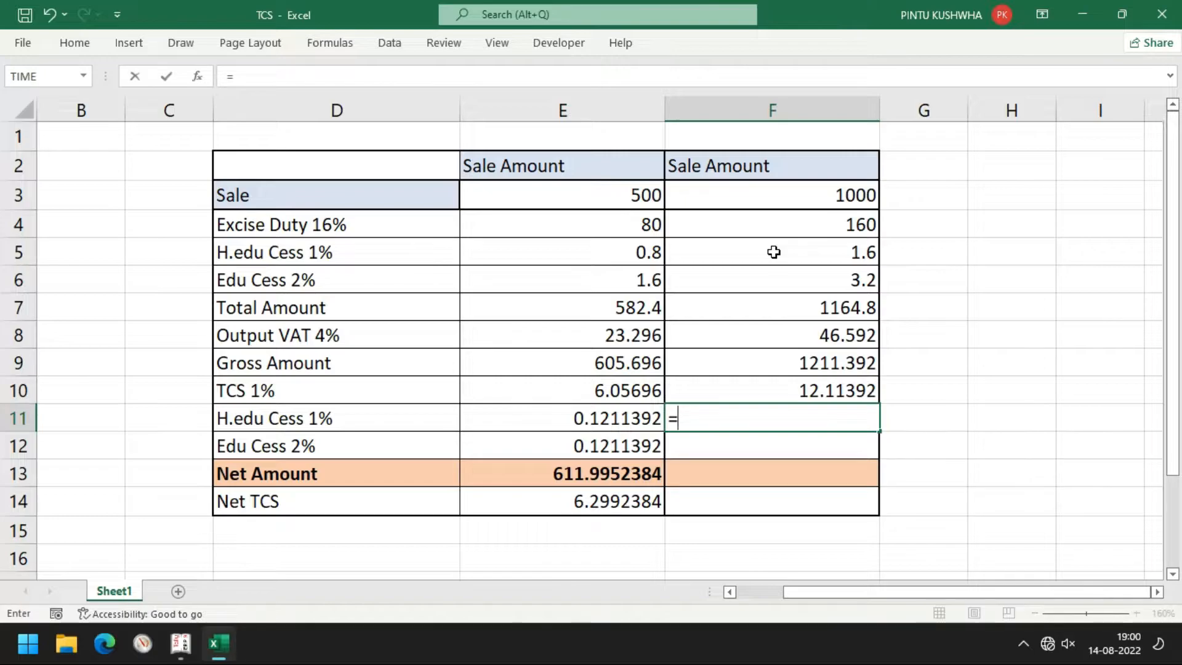
key("Up")
type("*1/100")
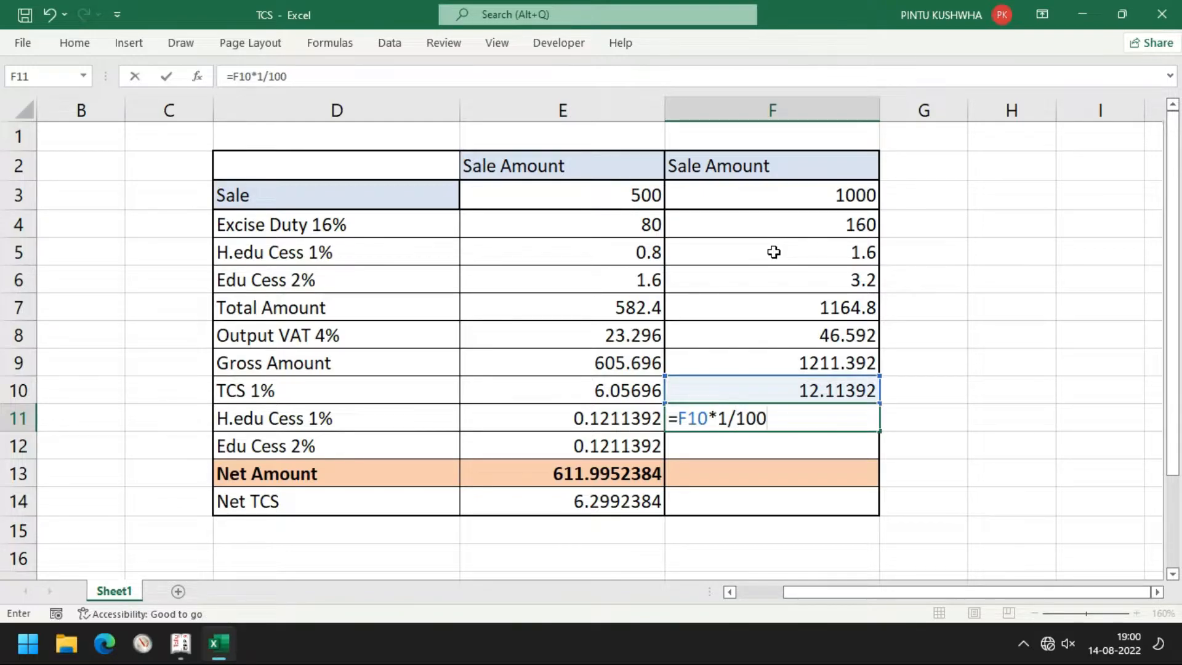
key("Return")
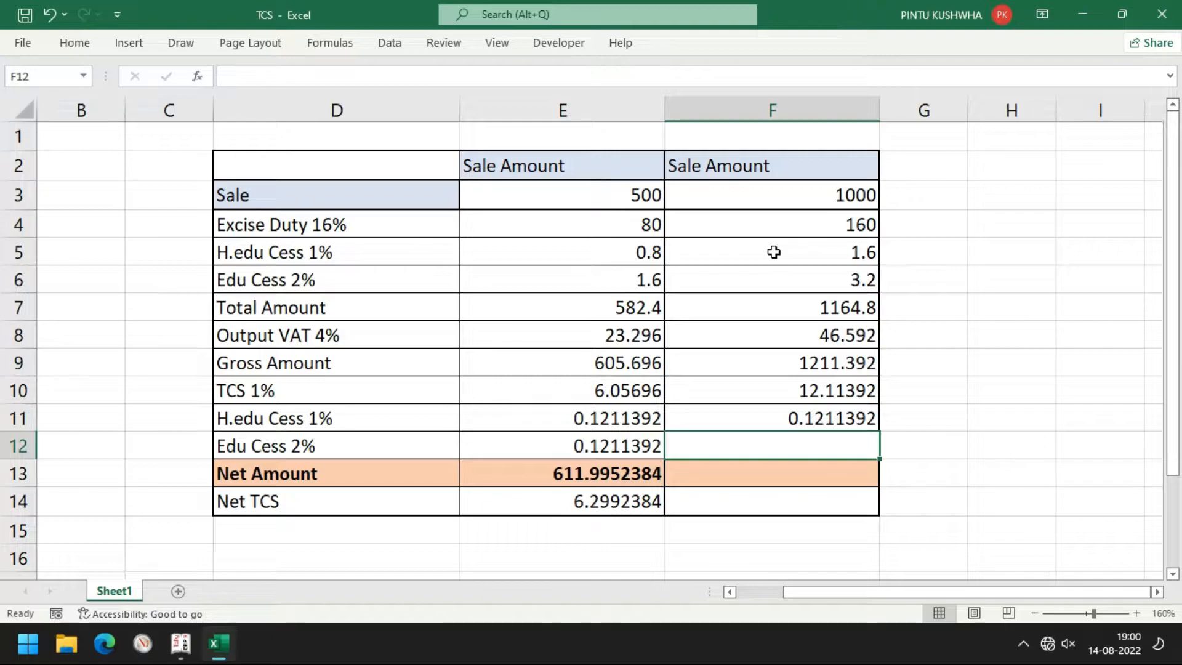
type("=")
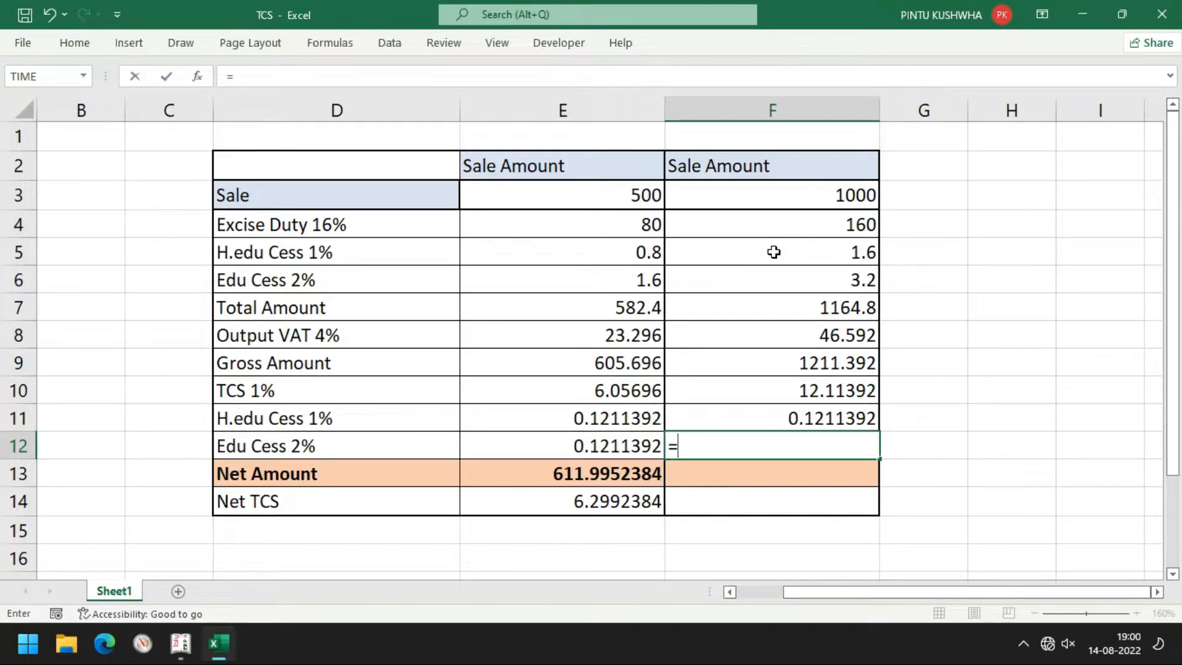
key("Up")
key("Up")
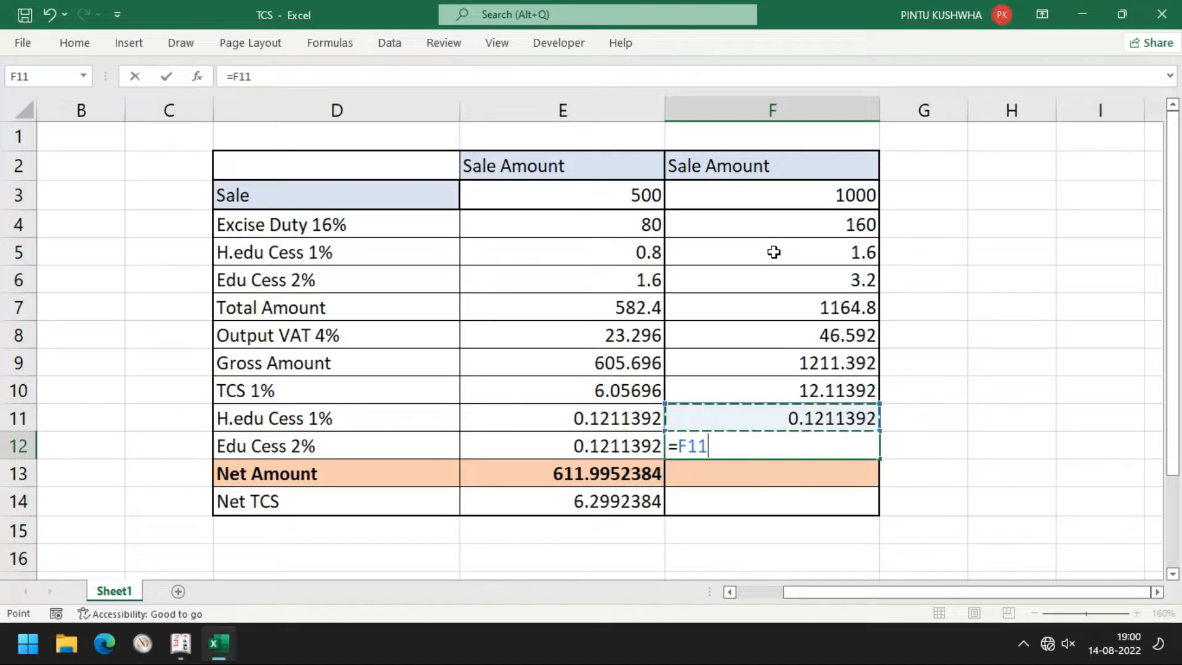
type("*")
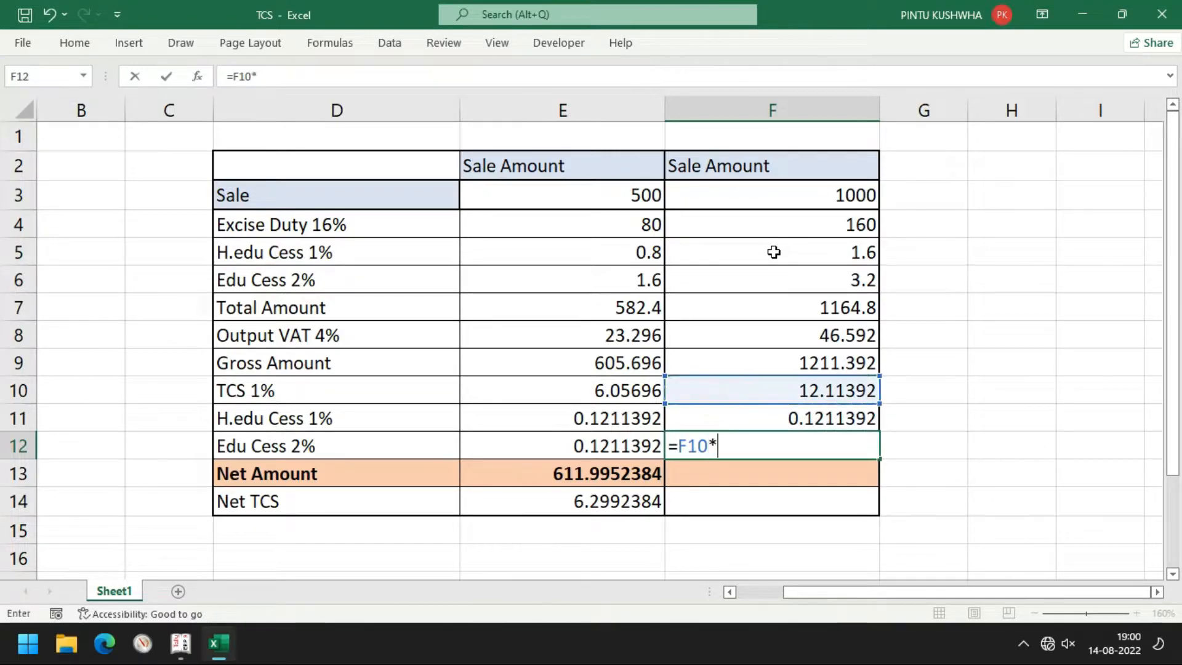
type("2/100")
key("Return")
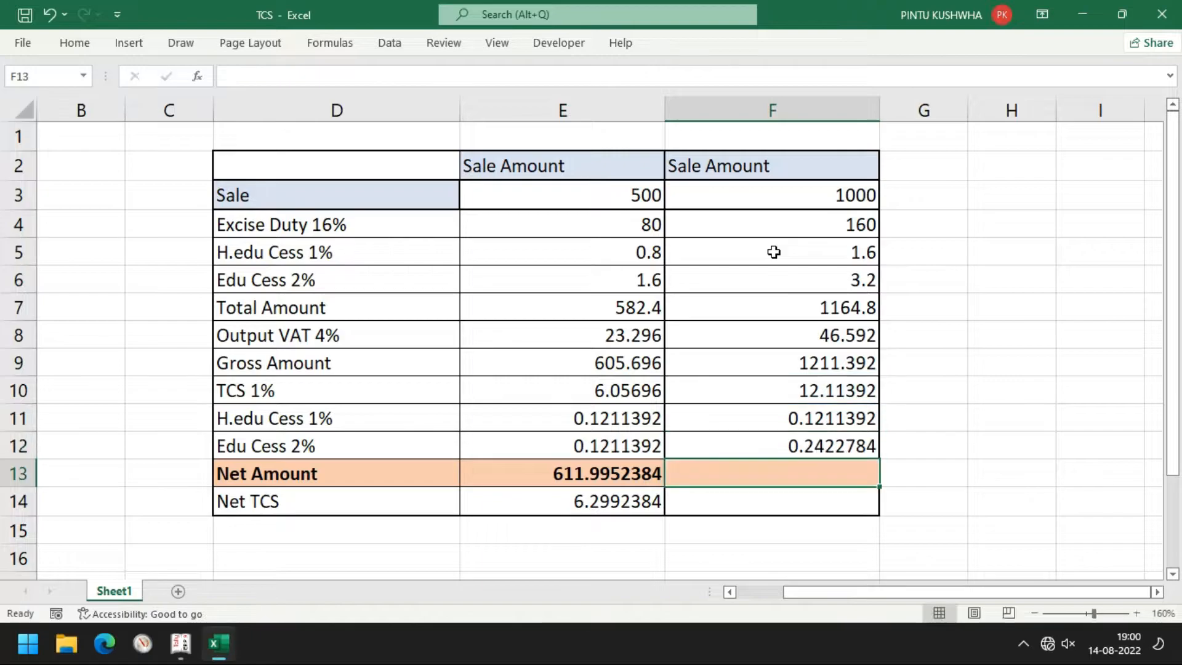
type("=")
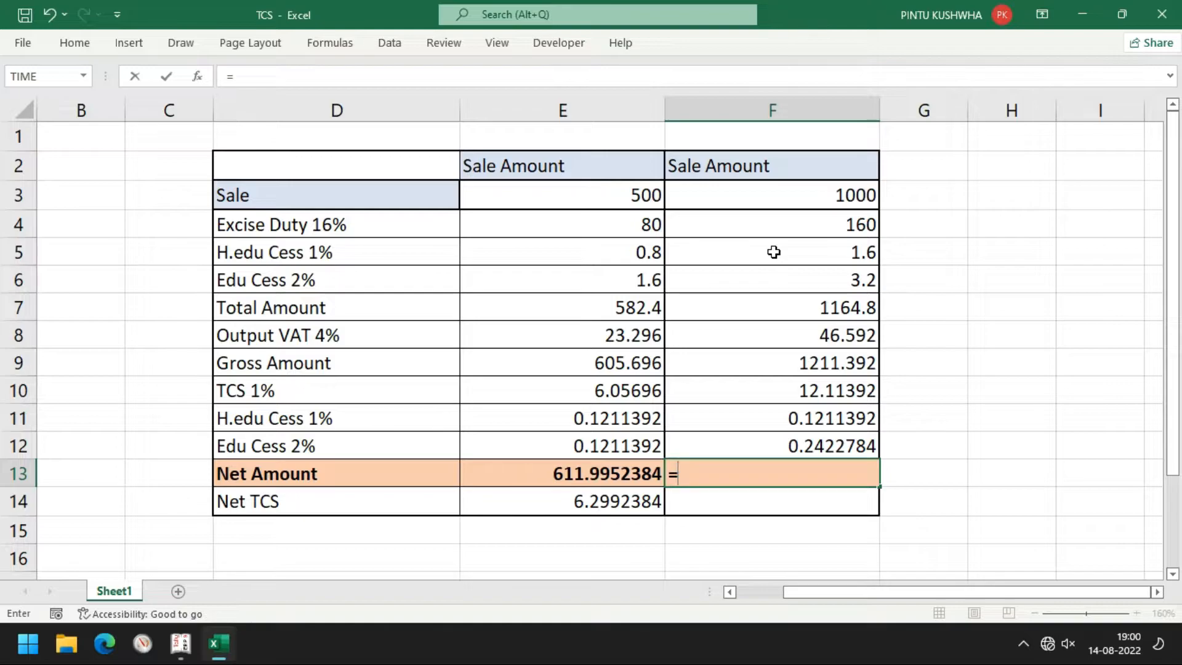
Make Net Amount in F13 =F9+F10+F11+F12, giving 1223.869338
key("Up")
key("Up")
key("Up")
key("Up")
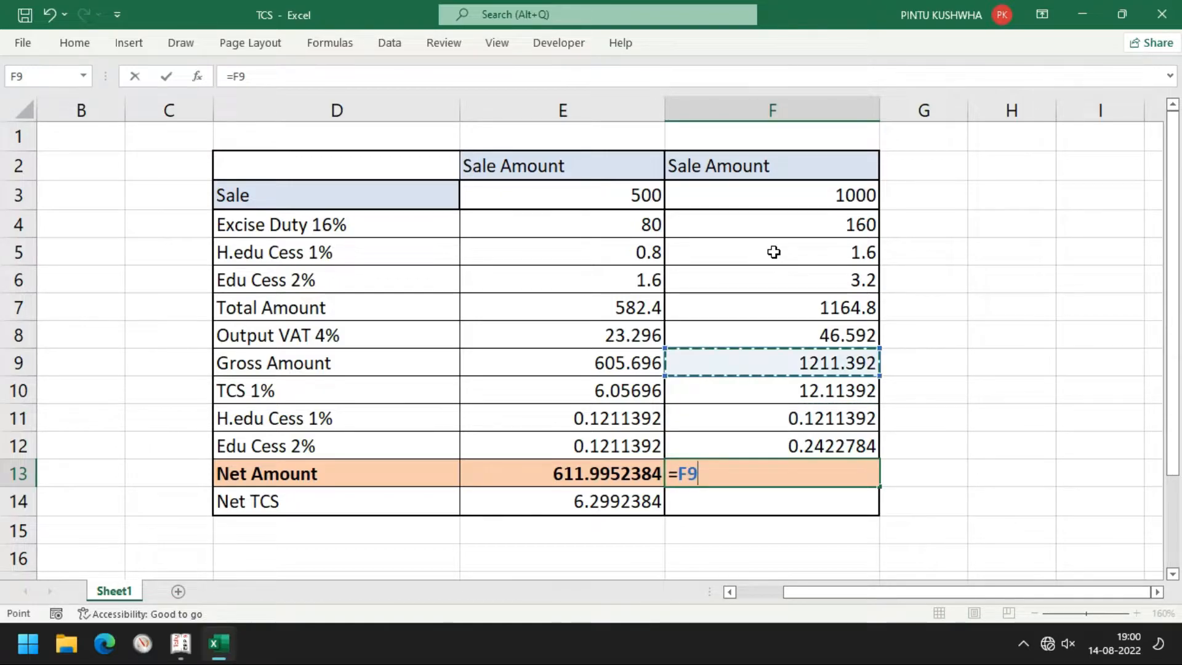
type("+")
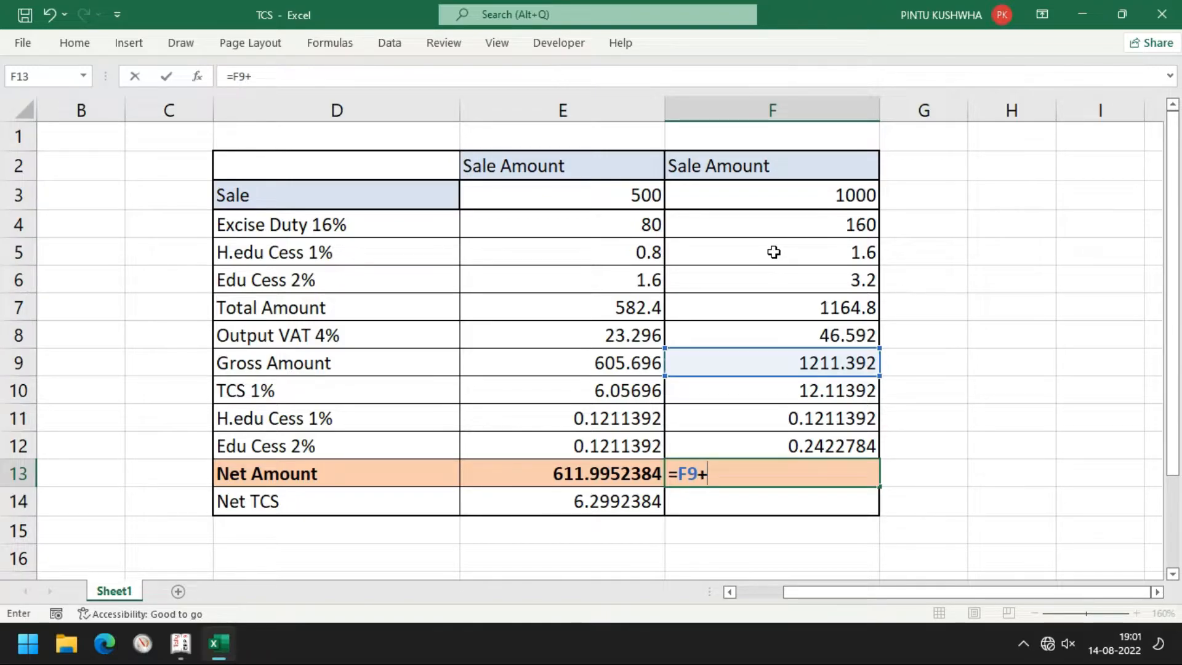
key("Up")
key("Up")
key("Up")
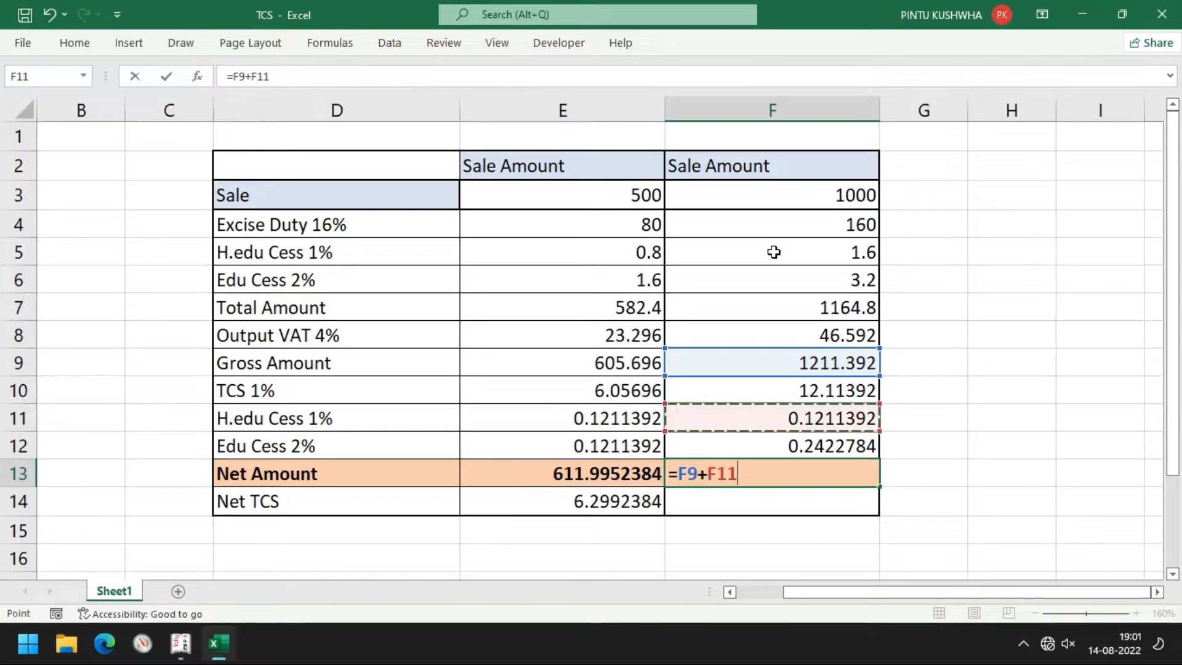
type("+")
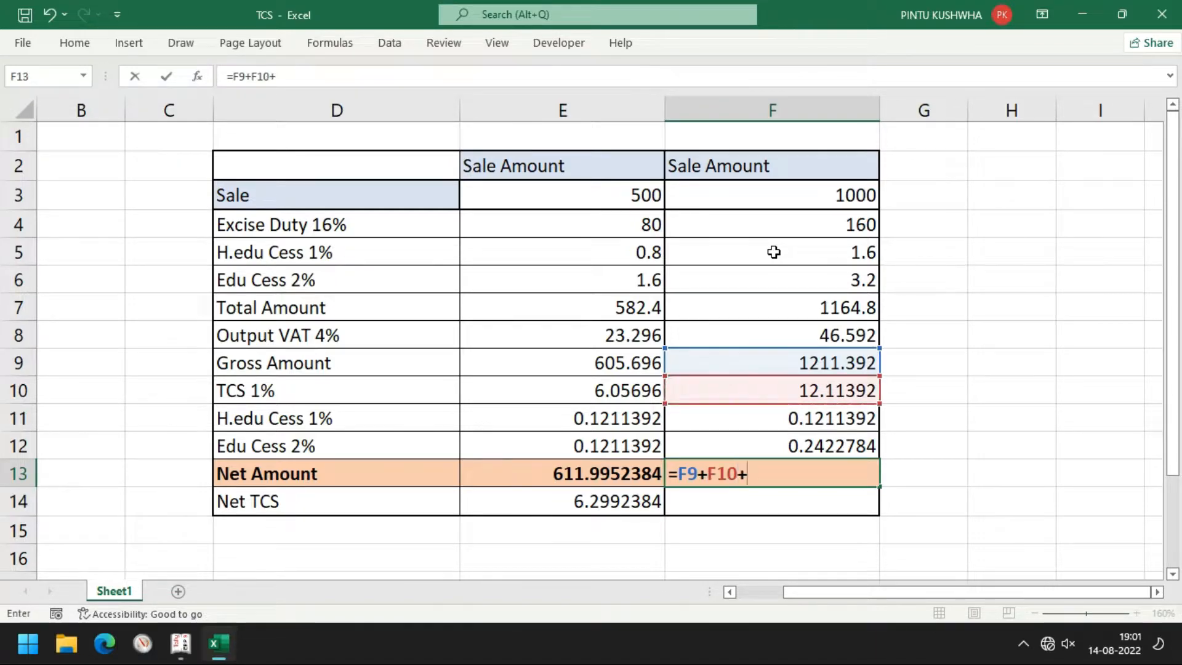
key("Up")
key("Up")
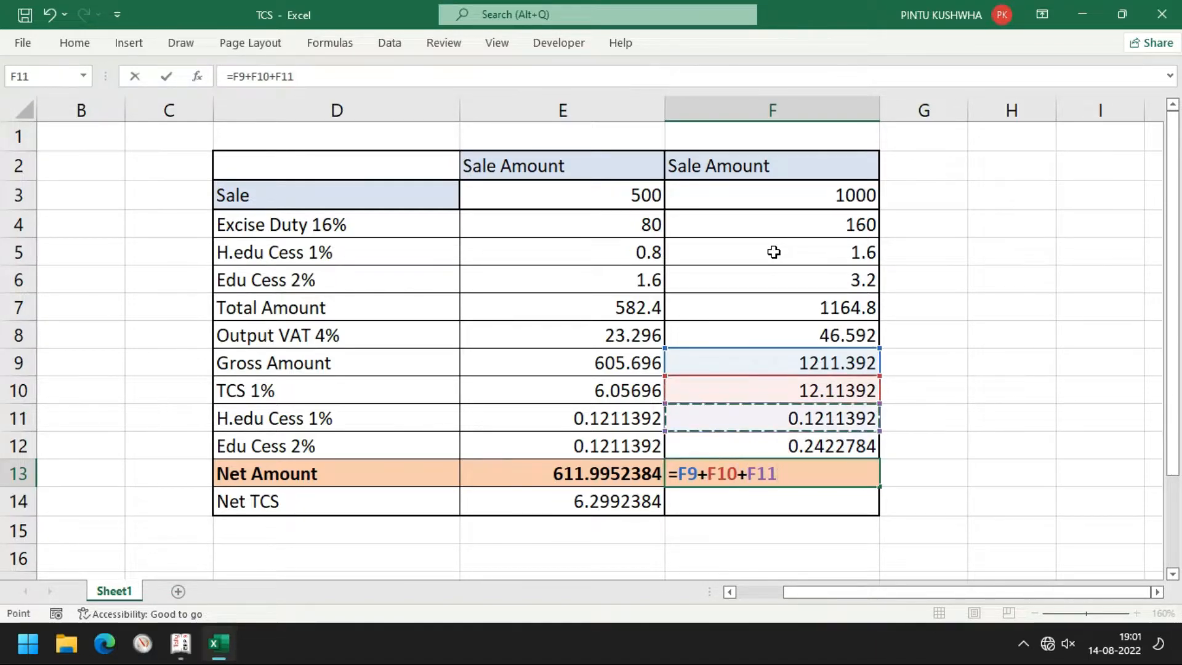
type("+")
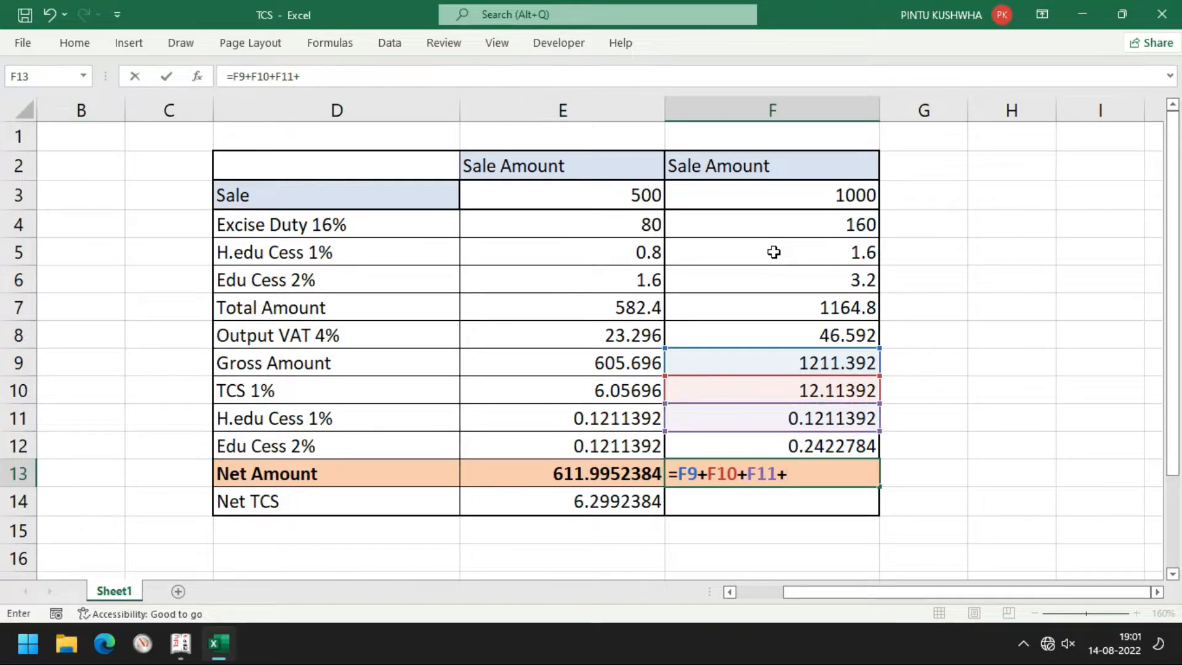
key("Up")
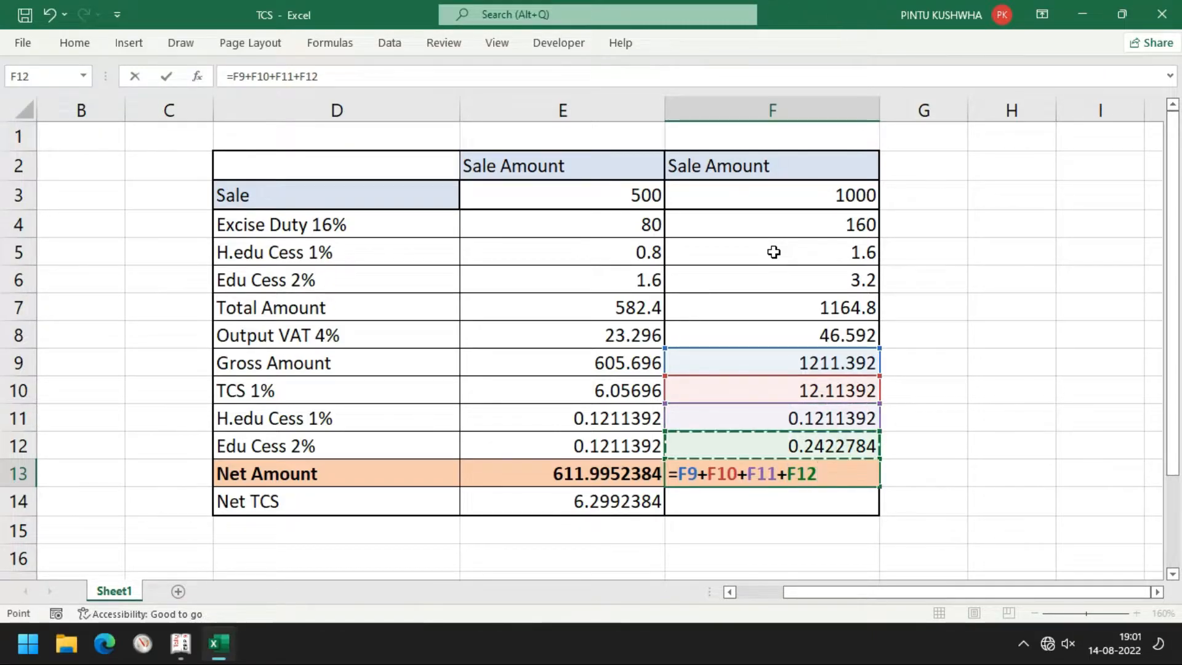
key("Return")
Enter Net TCS =F10+F11+F12 (12.4773376) in F14 and return to Tally
type("=")
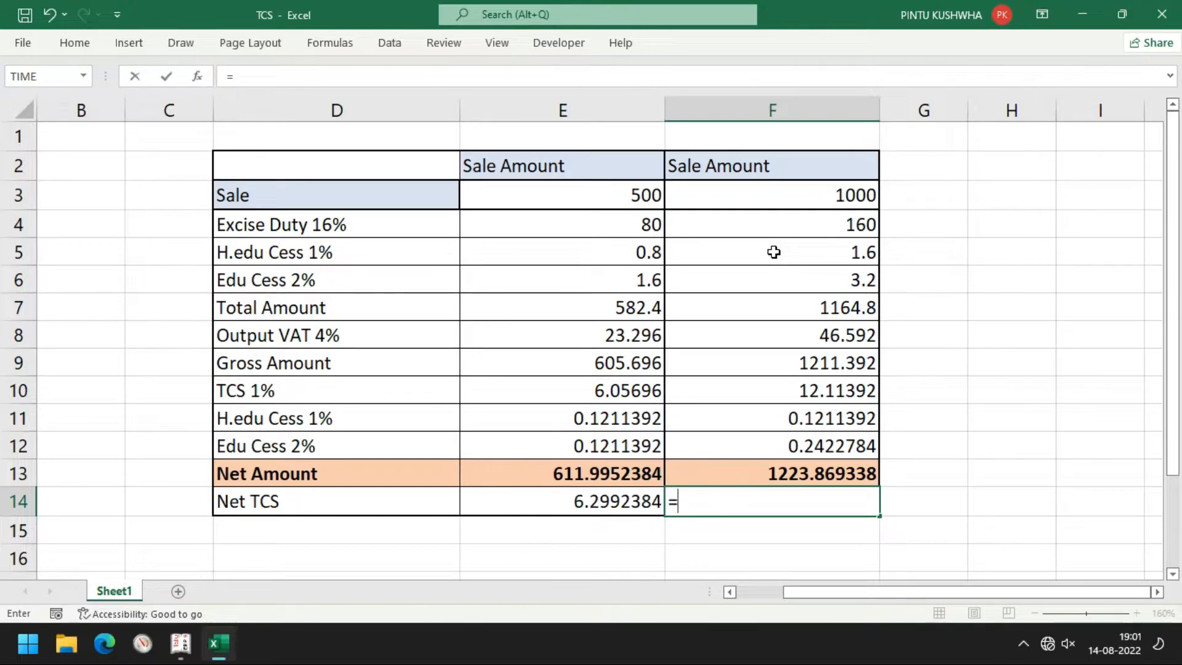
key("Up")
key("Up")
key("Up")
key("Up")
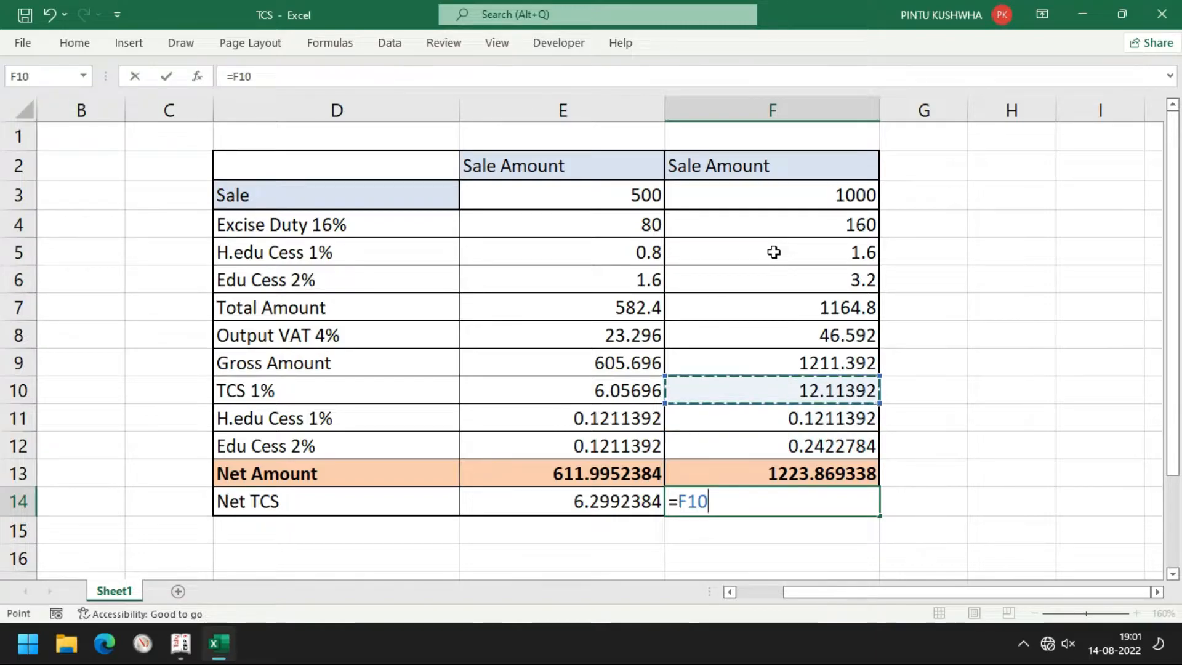
type("+")
key("Up")
key("Up")
key("Up")
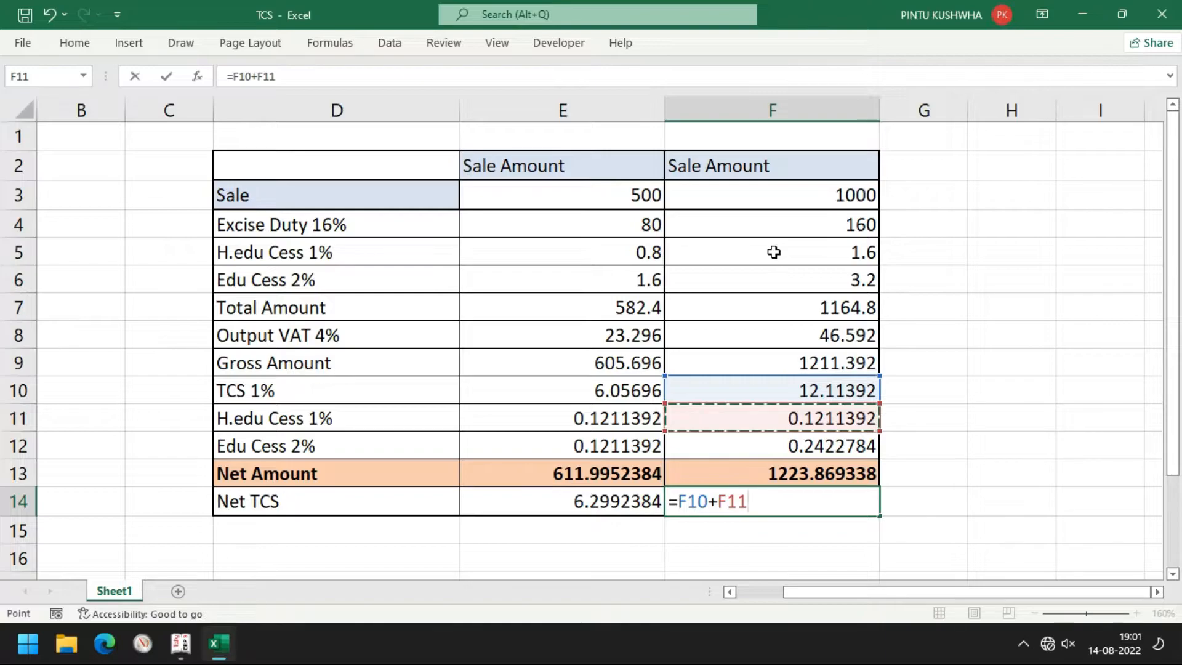
type("+")
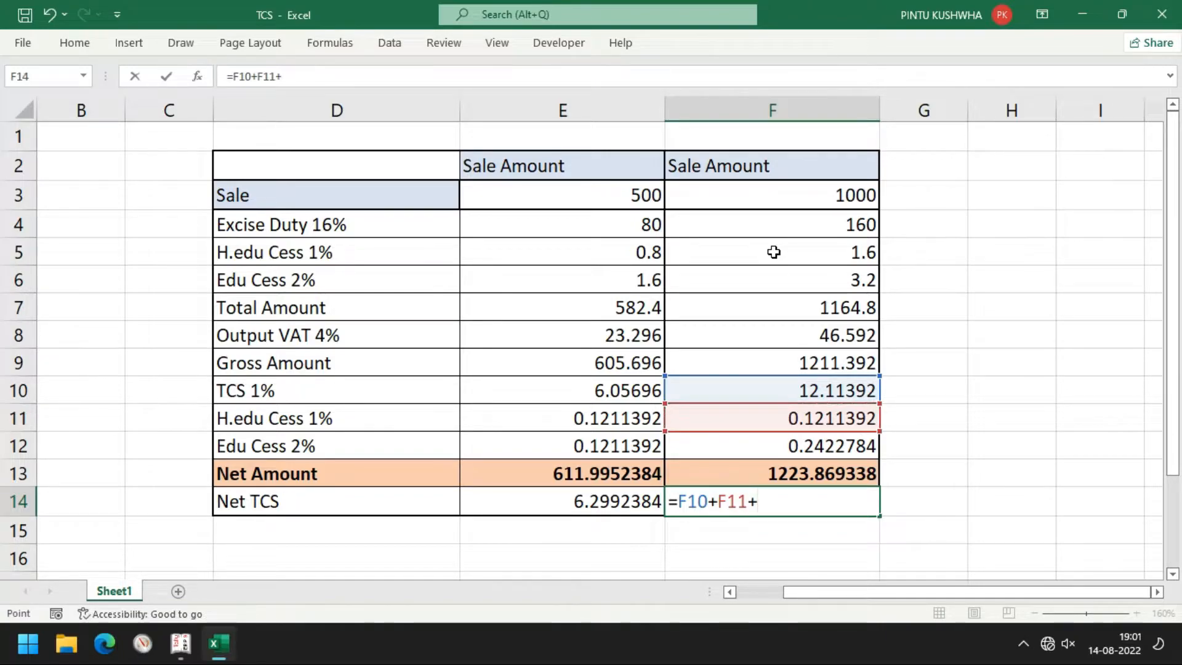
key("Up")
key("Up")
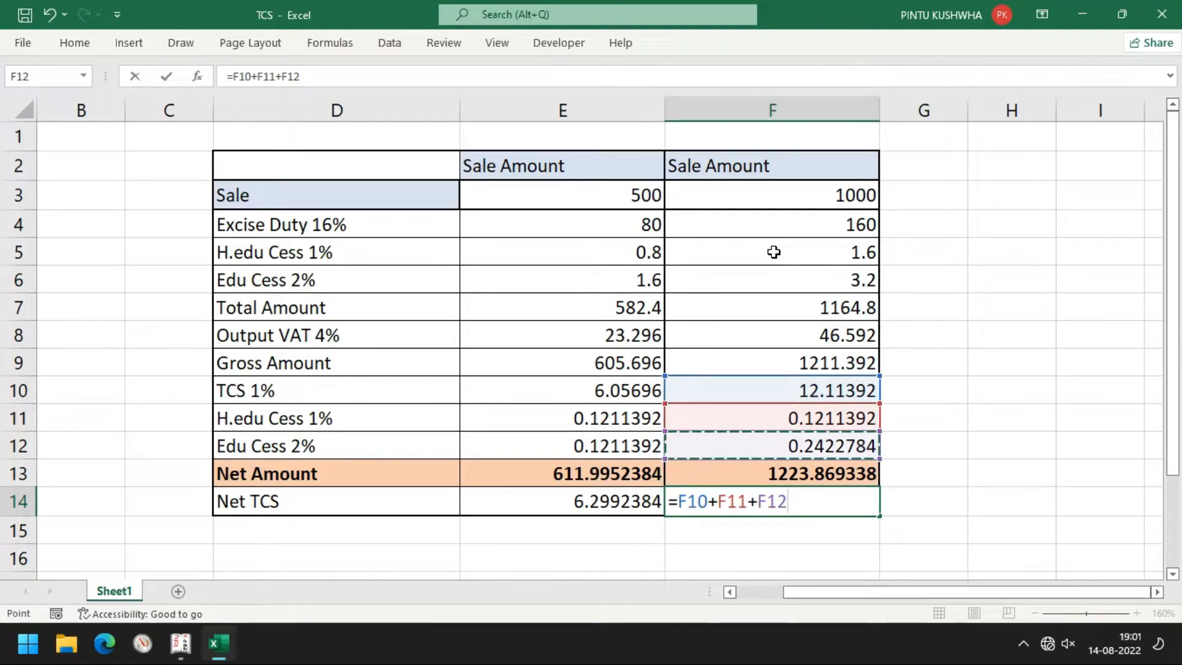
key("Return")
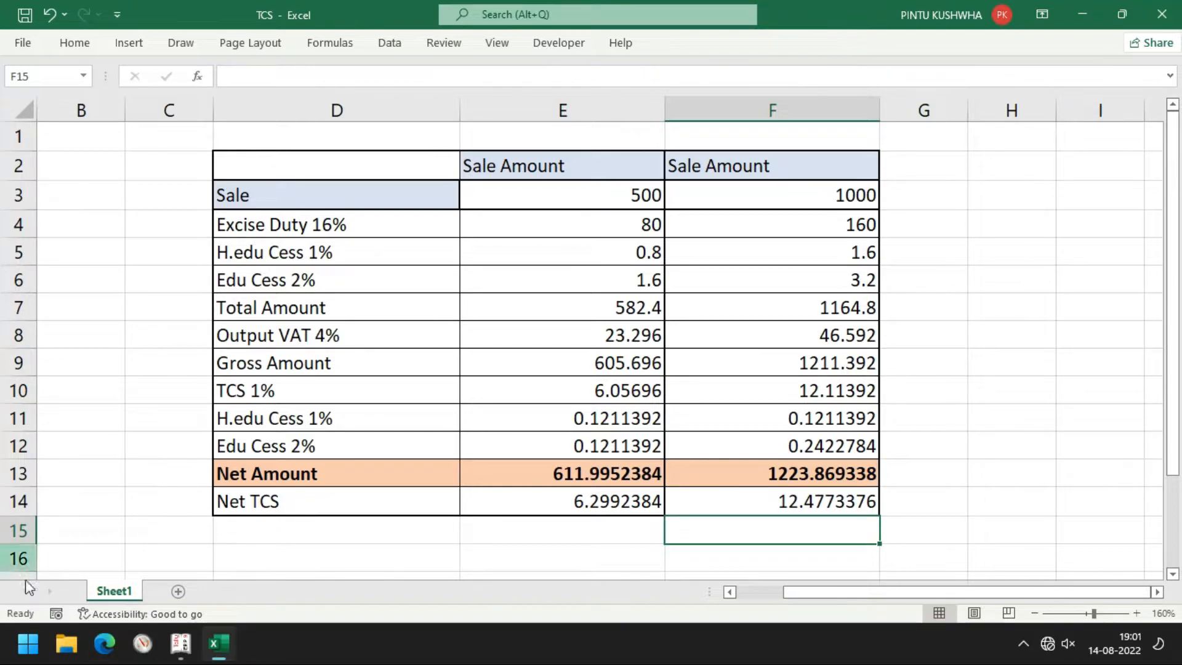
key("alt+Tab")
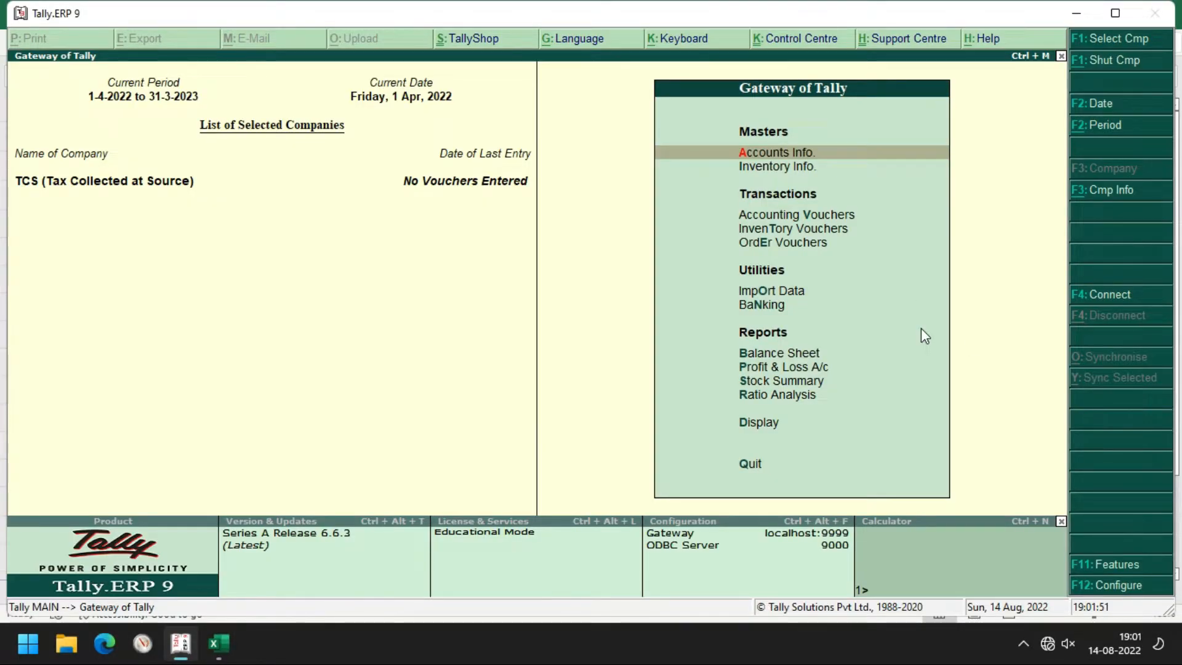
Start Sales voucher No. 1 in accounting voucher mode and fill in its reference number
key("Down")
key("Down")
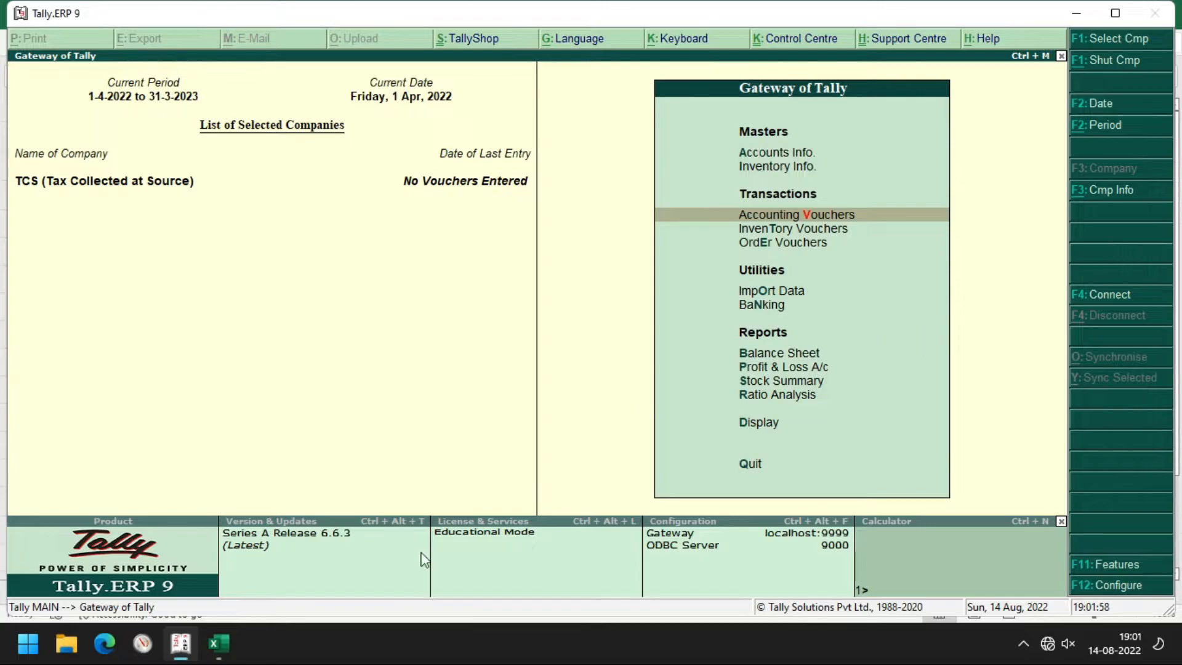
left_click(222, 657)
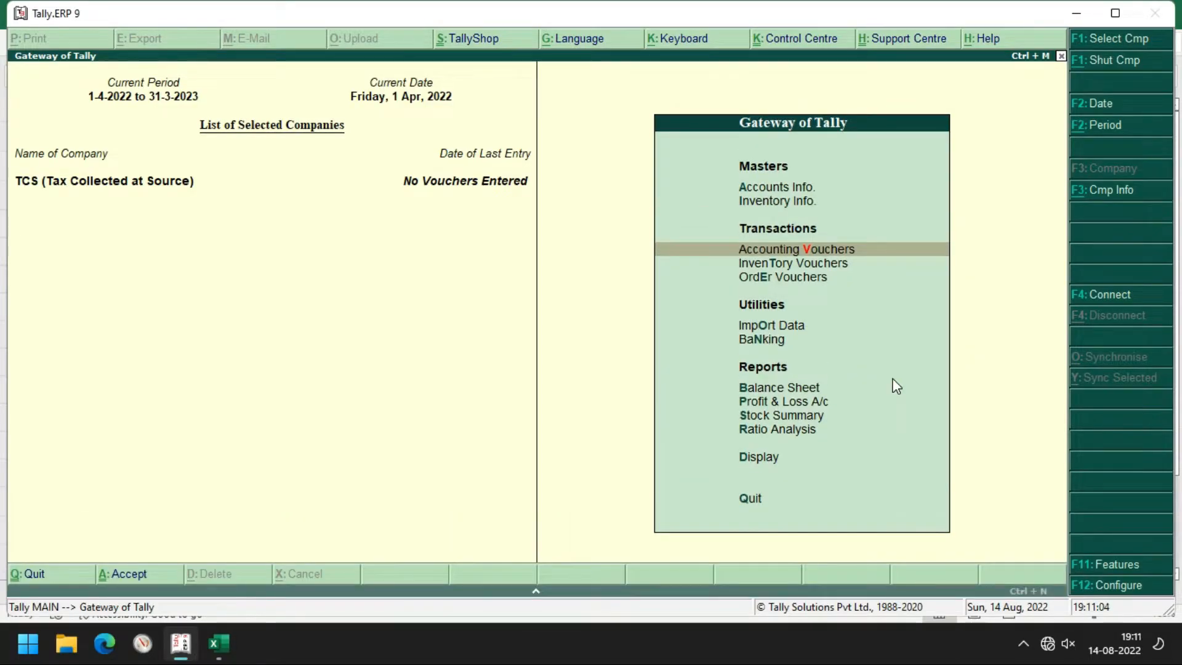
key("Return")
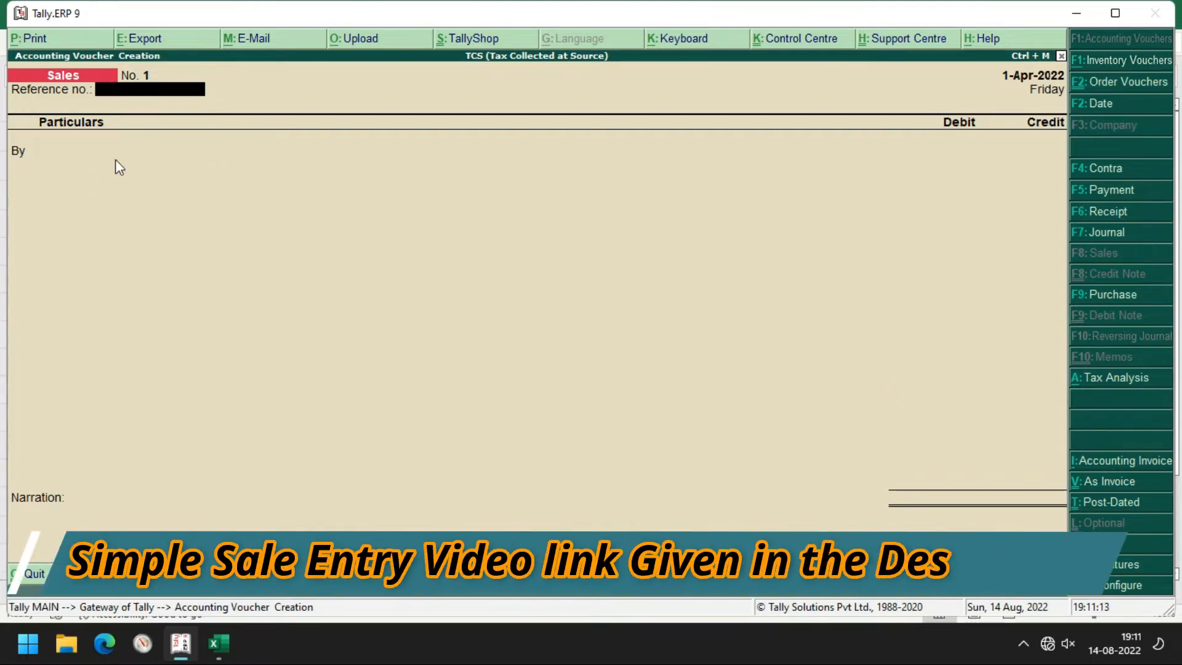
key("ctrl+v")
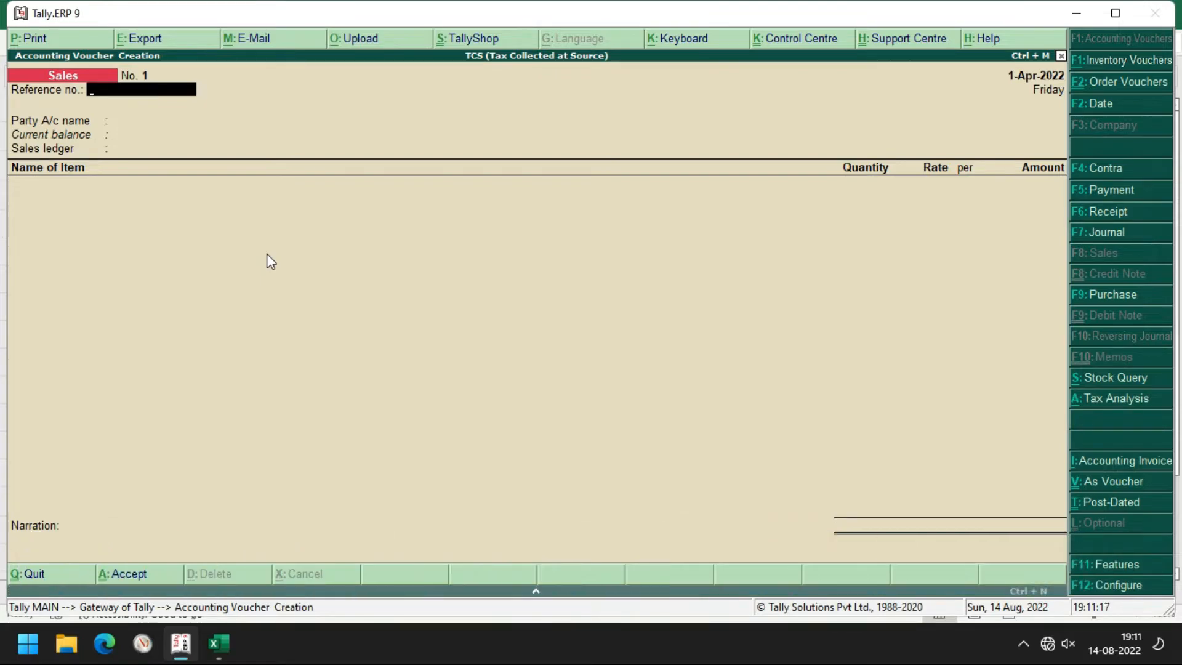
key("ctrl+v")
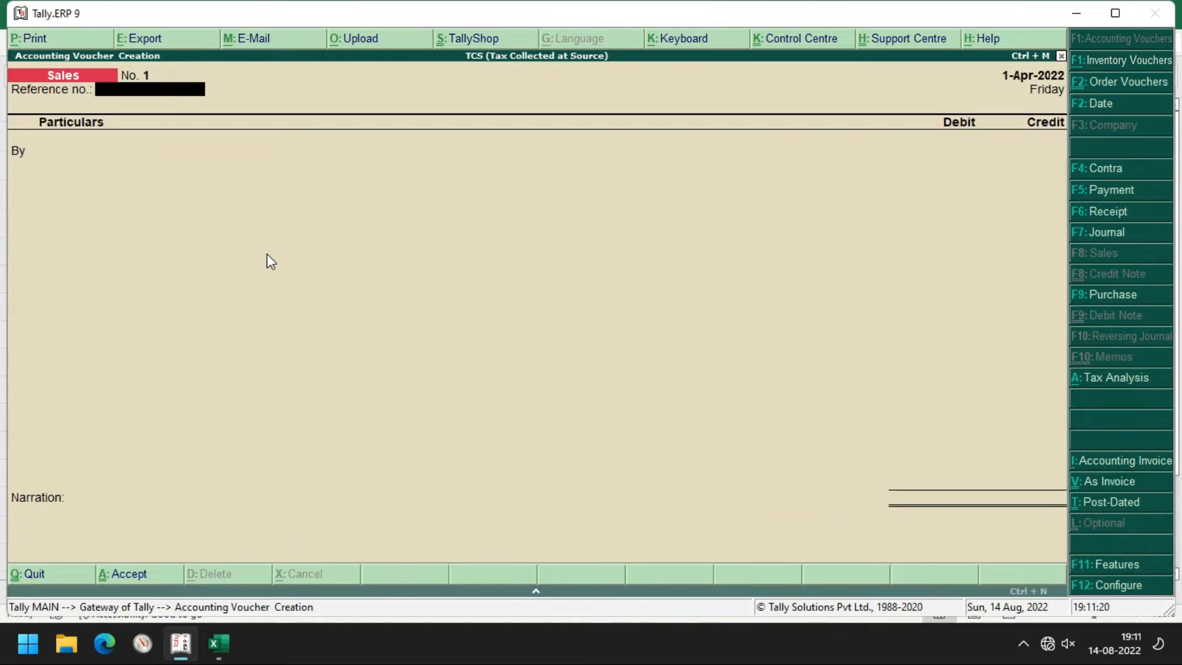
type("1000")
key("Return")
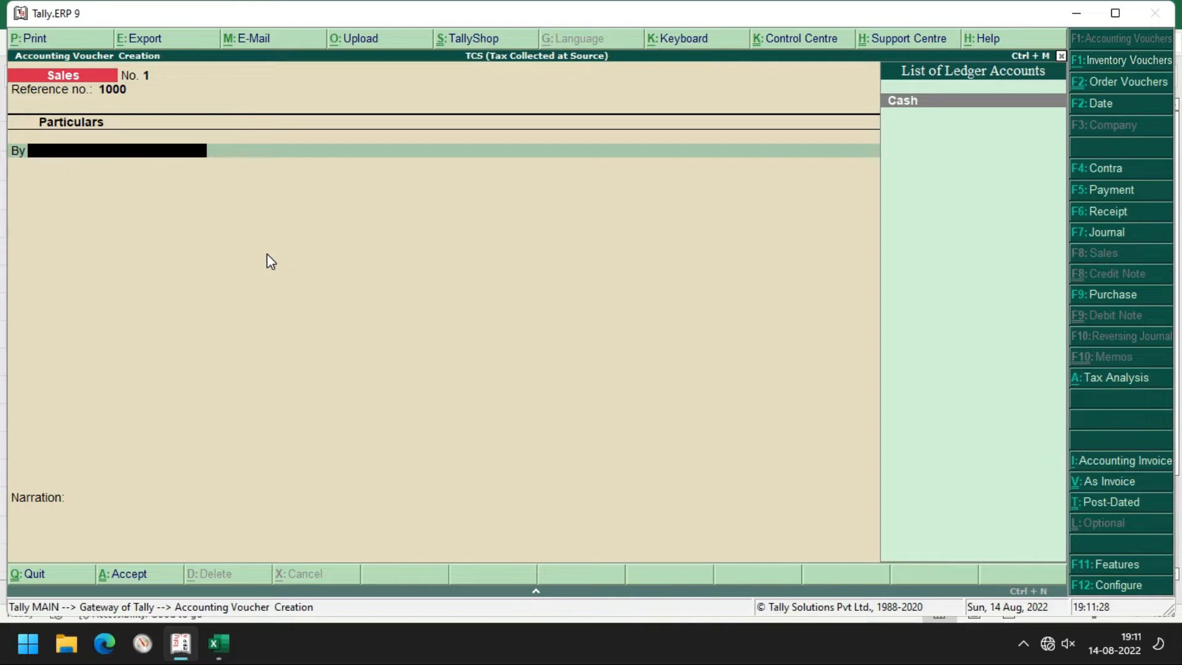
Create a new party ledger with the buyer's name under Sundry Debtors
key("alt+c")
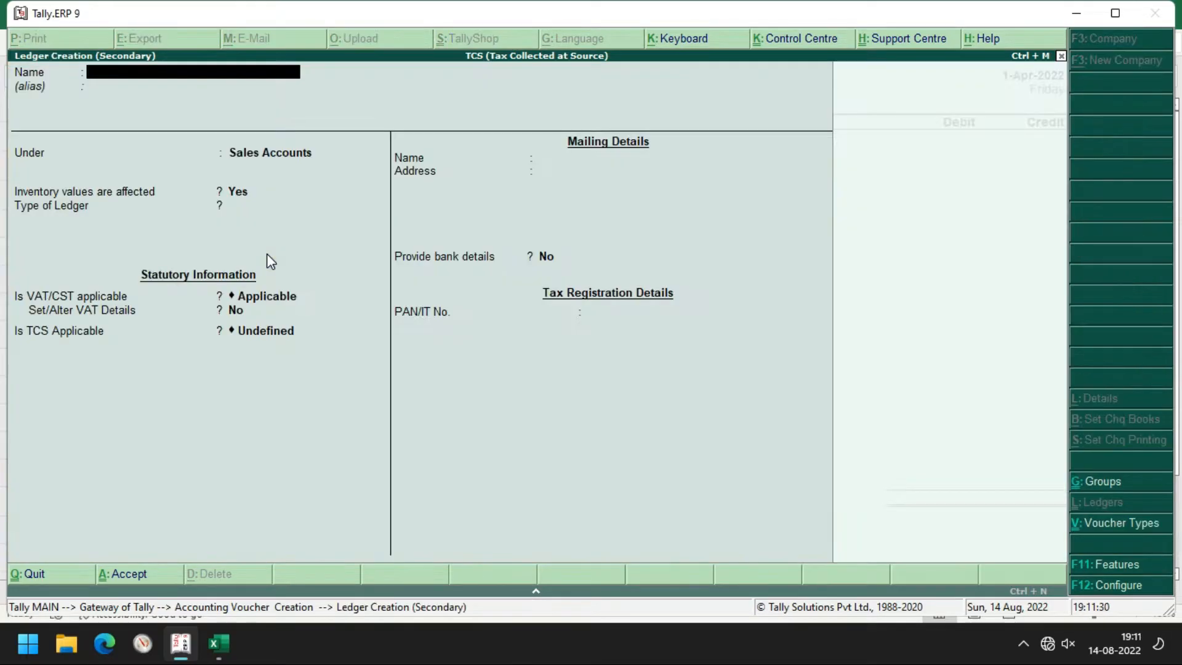
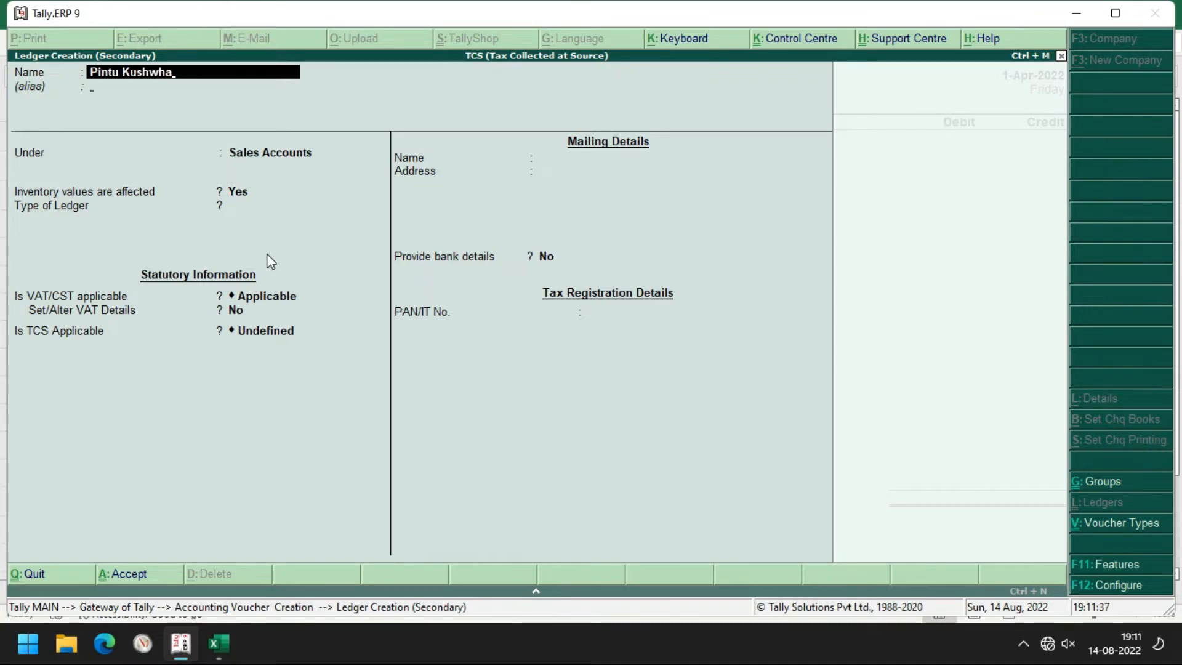
key("Return")
key("Return")
type("S")
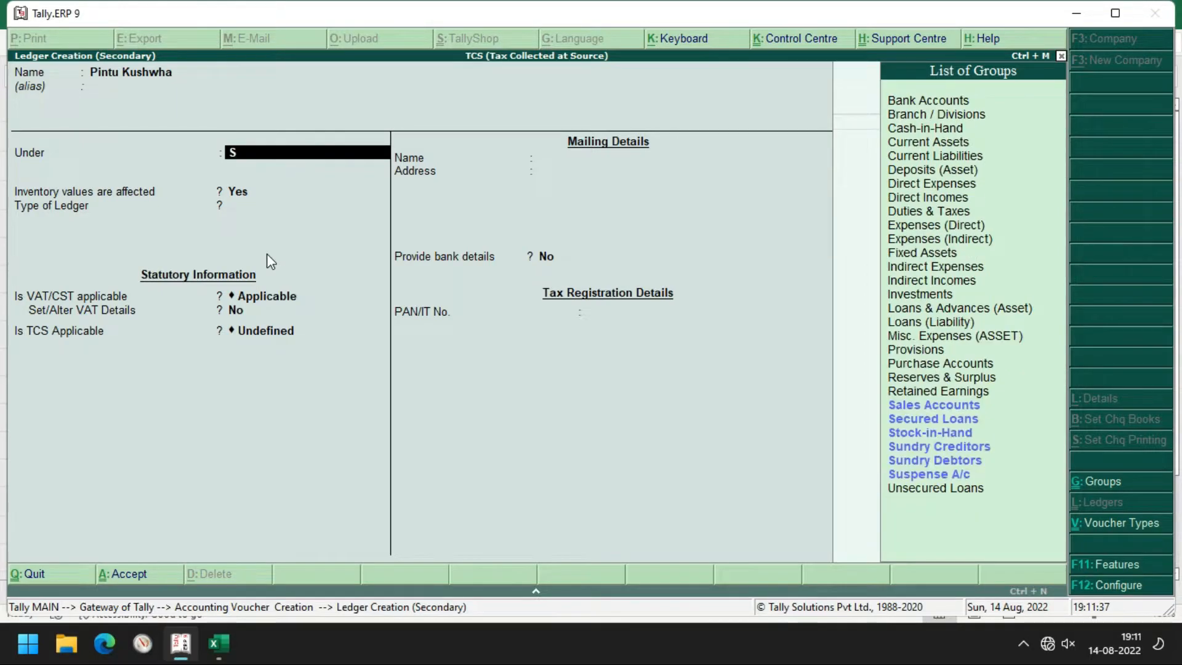
key("Down")
key("Down")
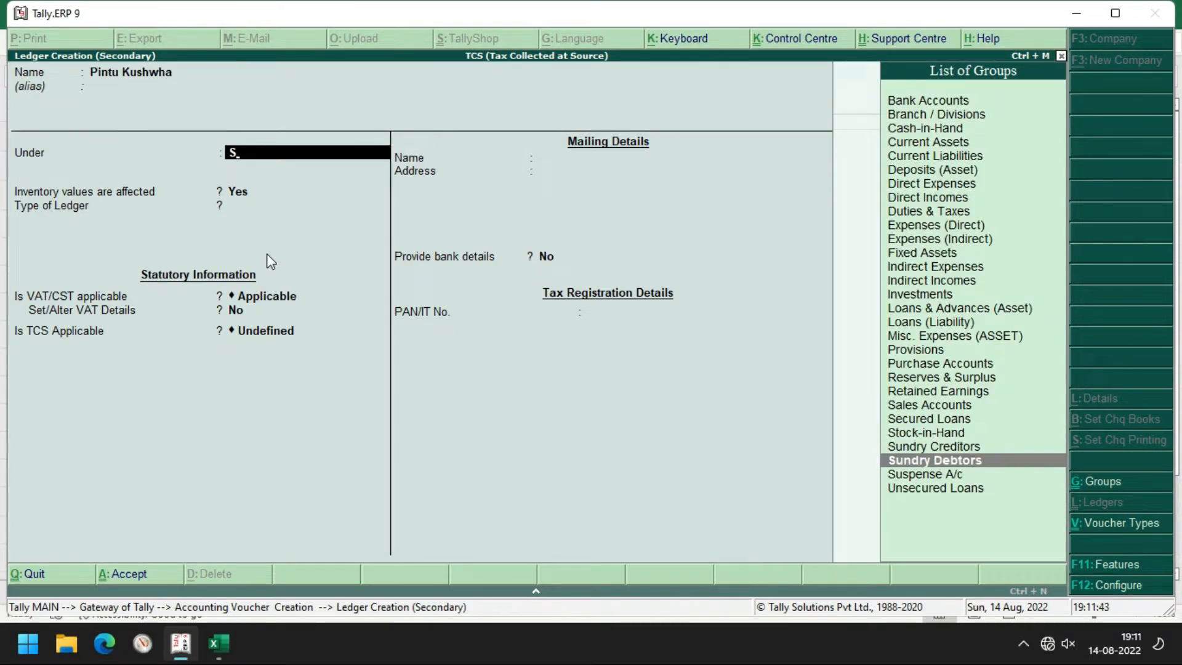
key("Return")
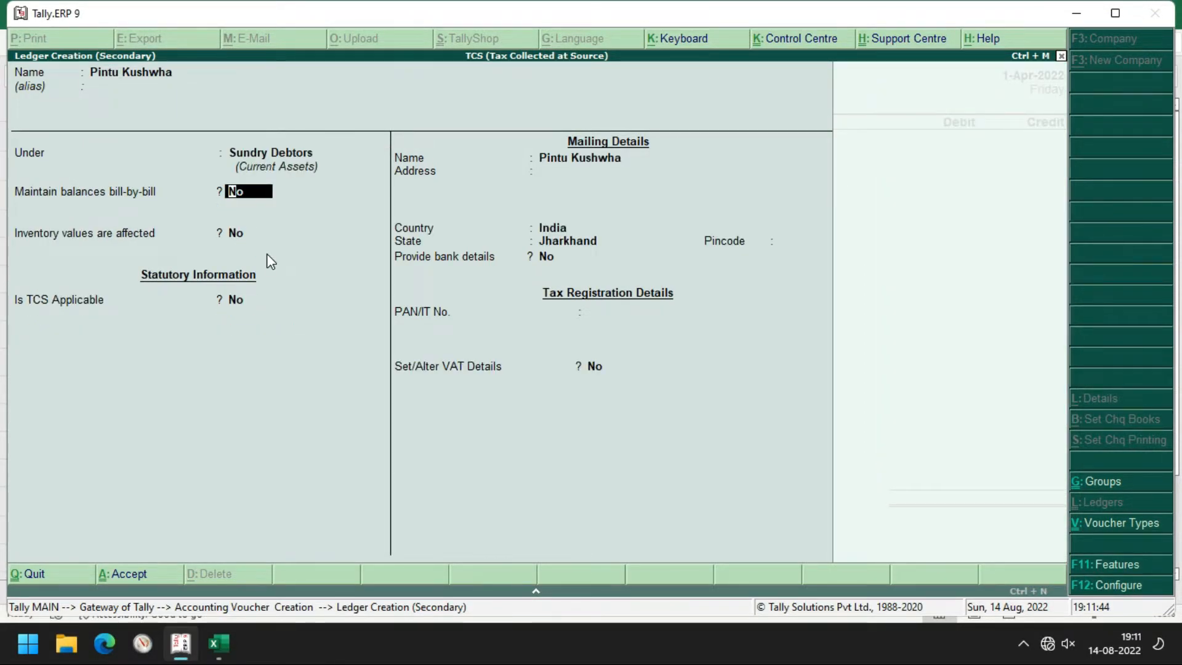
Mark the ledger TCS applicable with buyer type Unknown and save it
key("Return")
key("Return")
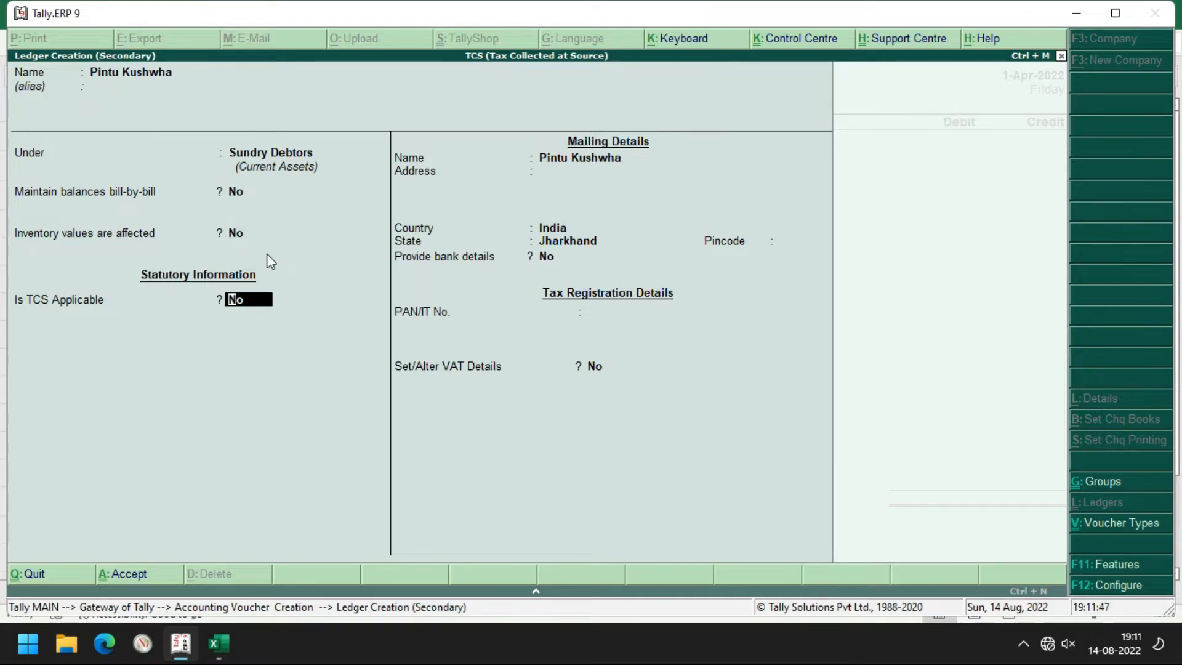
type("yes")
key("Return")
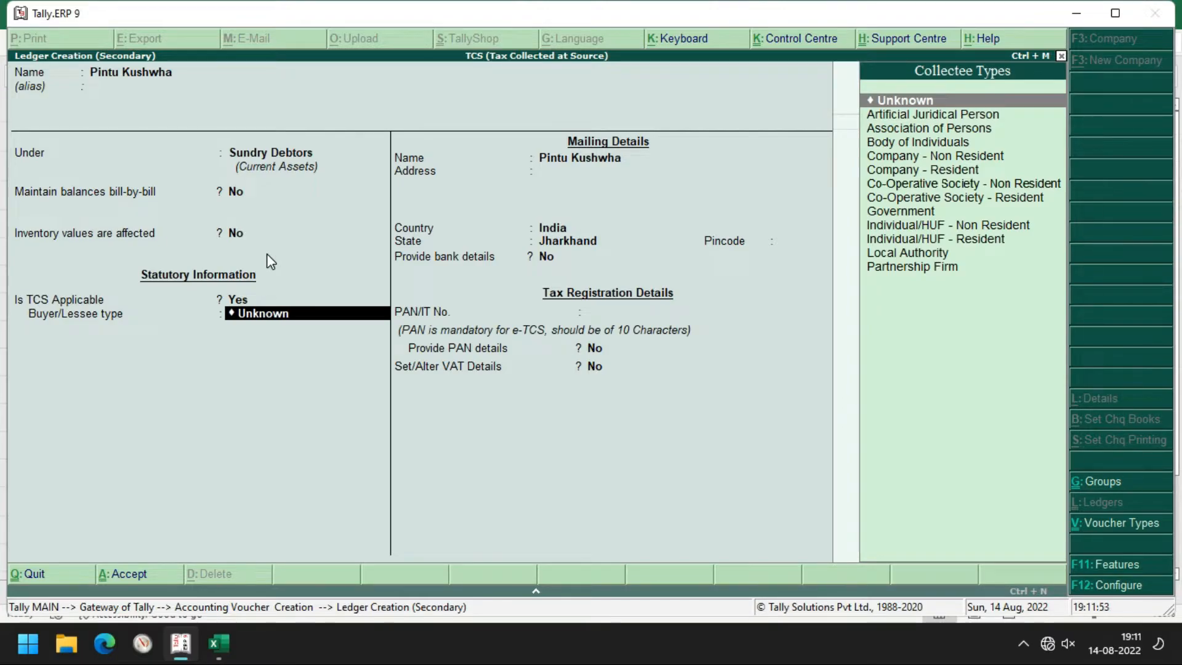
key("Down")
key("Down")
key("Down")
key("Down")
key("Up")
key("Up")
key("Up")
key("Up")
key("Return")
key("Return")
key("Return")
key("Return")
key("Return")
key("Return")
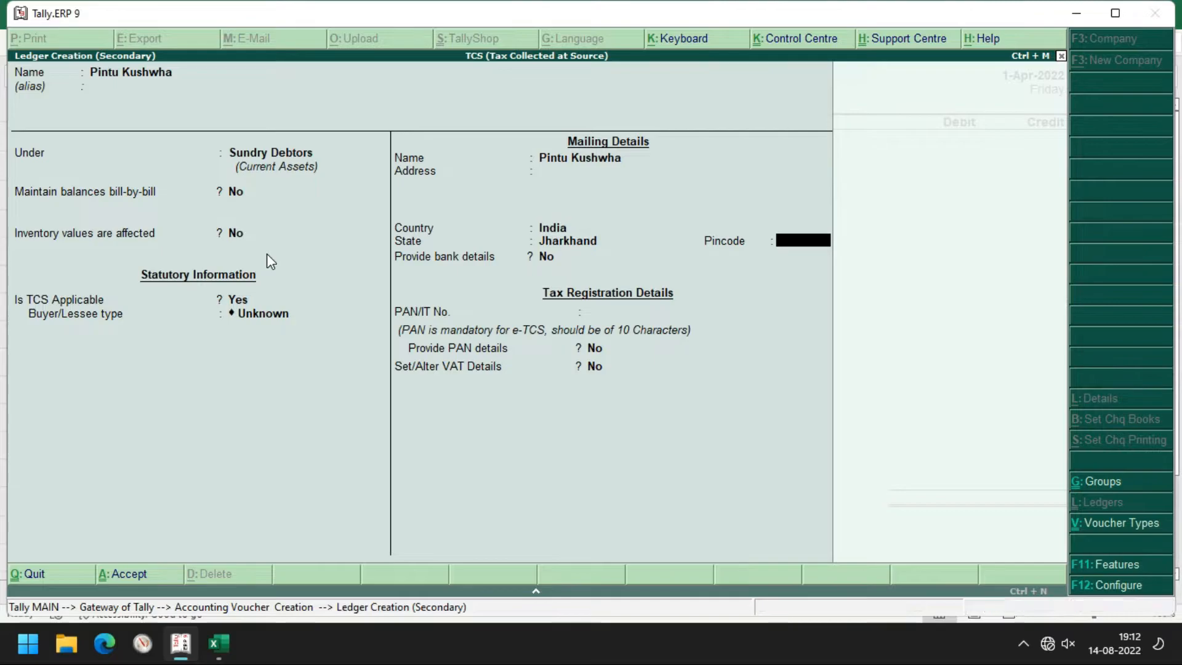
key("Return")
key("Return")
key("Return")
key("Return")
key("Return")
key("Return")
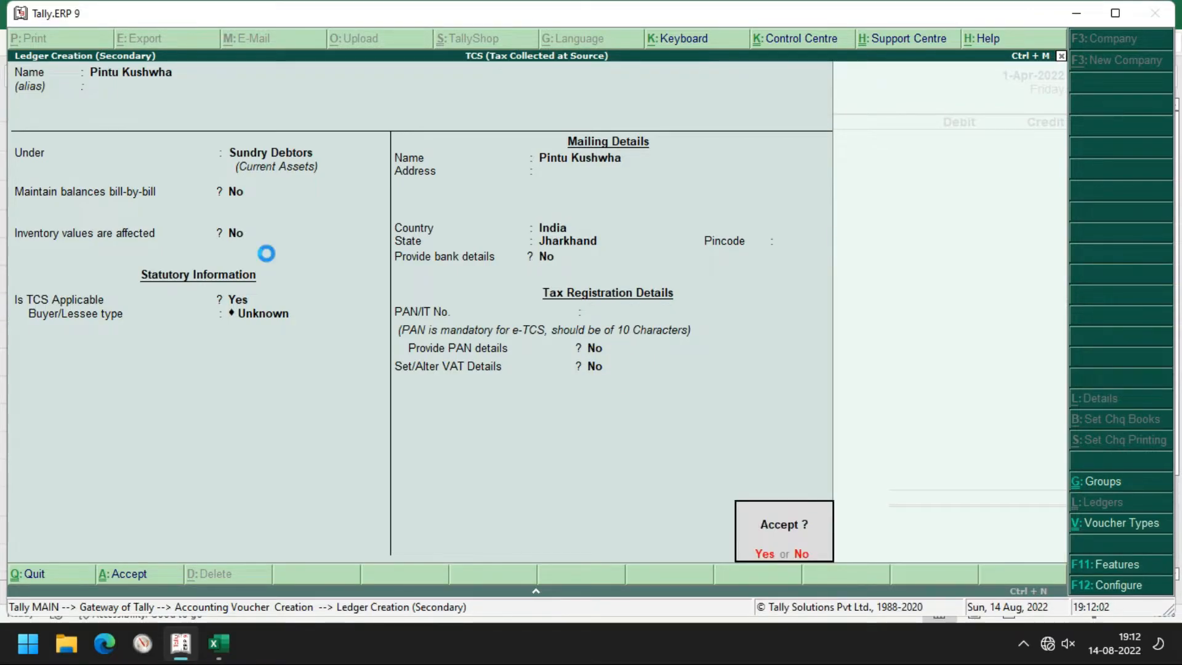
key("Return")
key("Return")
key("Return")
key("Return")
key("Return")
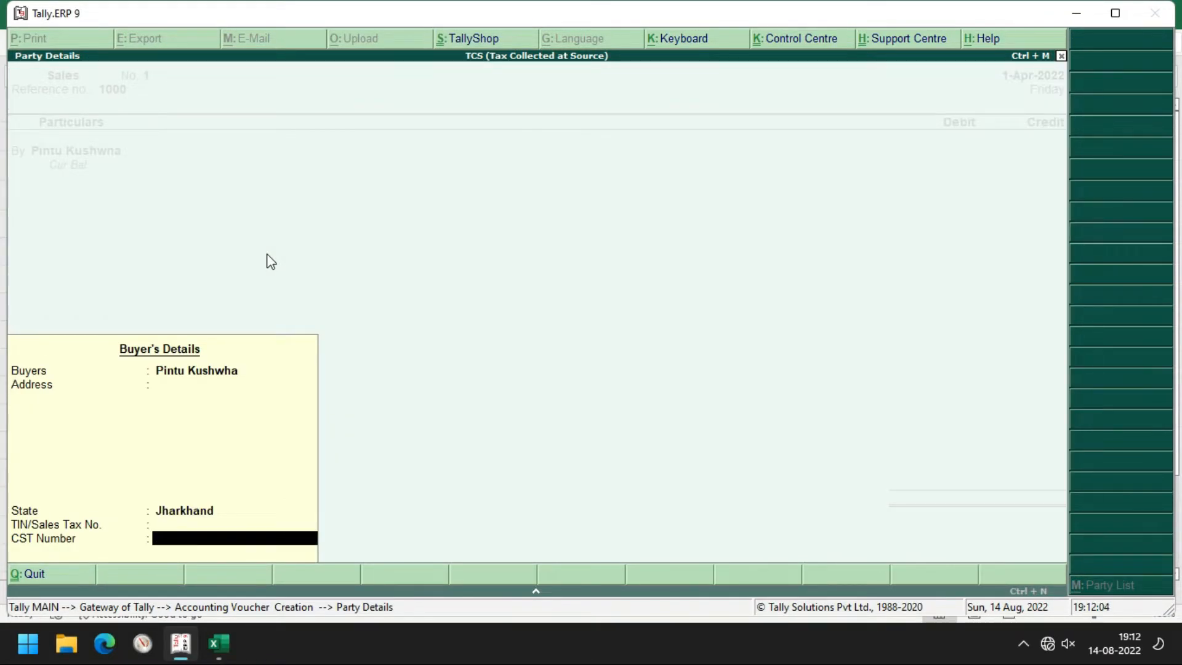
key("Return")
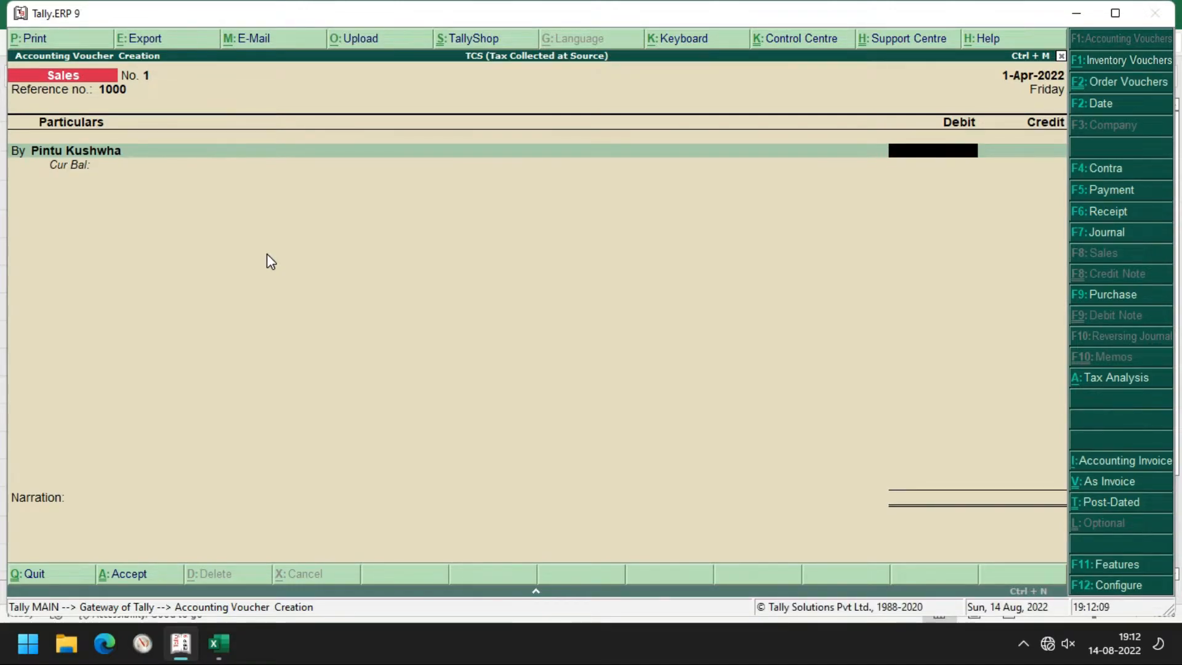
Verify Net Amount =F9+F10+F11+F12 in F13 and begin entering 1223 as the party's debit
key("alt+Tab")
key("alt+Tab")
key("alt+Tab")
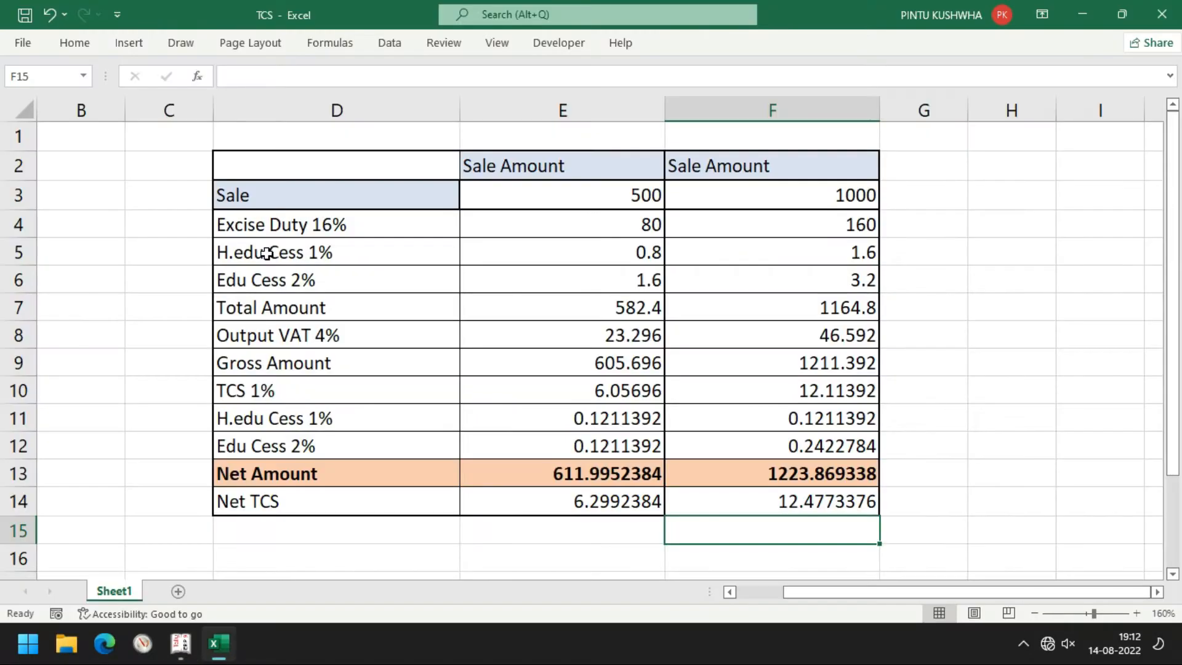
double_click(266, 252)
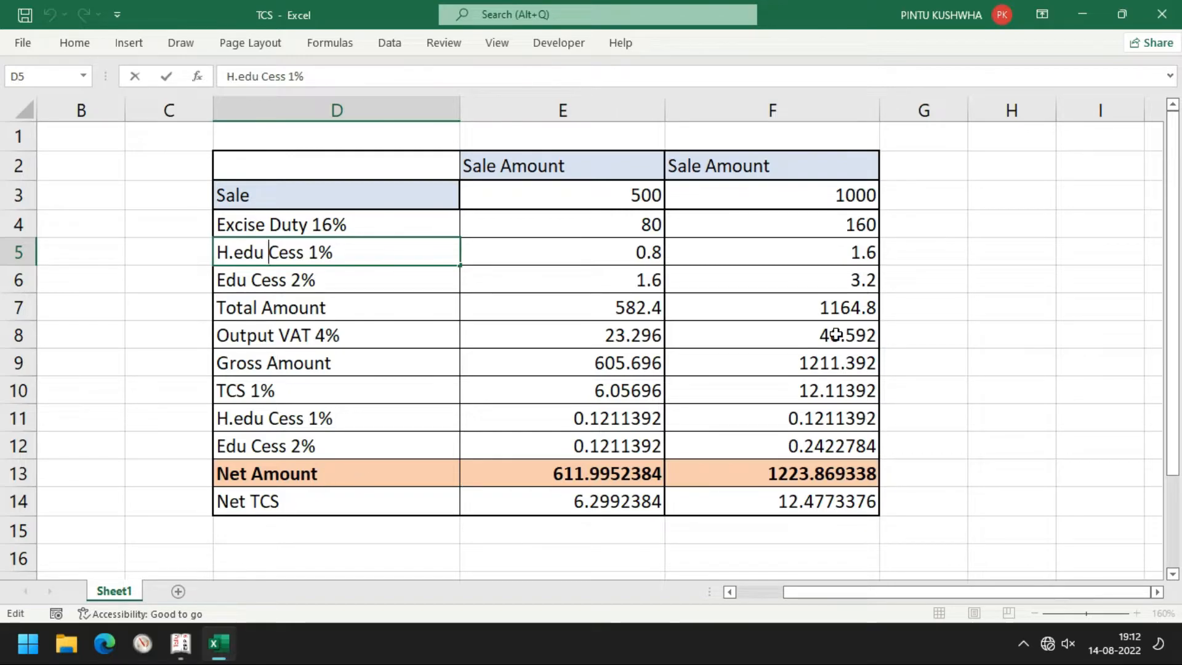
double_click(757, 479)
left_click(849, 481)
key("Return")
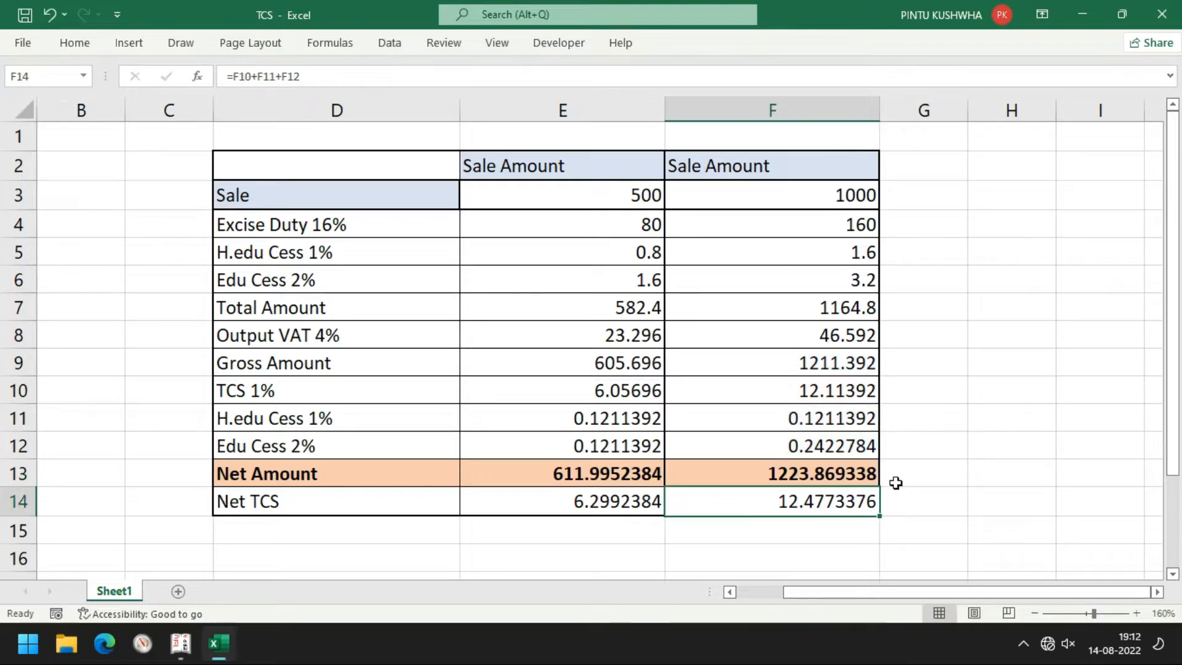
key("alt+Tab")
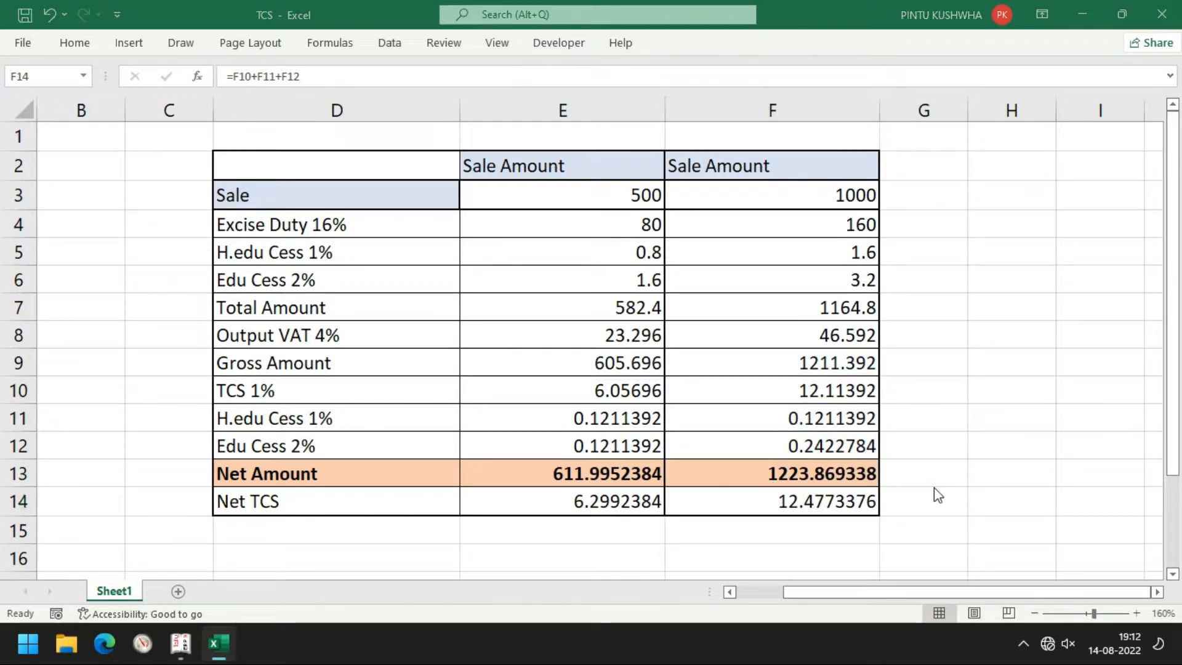
type("1223")
key("alt+Tab")
key("alt+Tab")
Enter 386 as the party's debit and start a new Sale ledger under Sales Accounts
type("386")
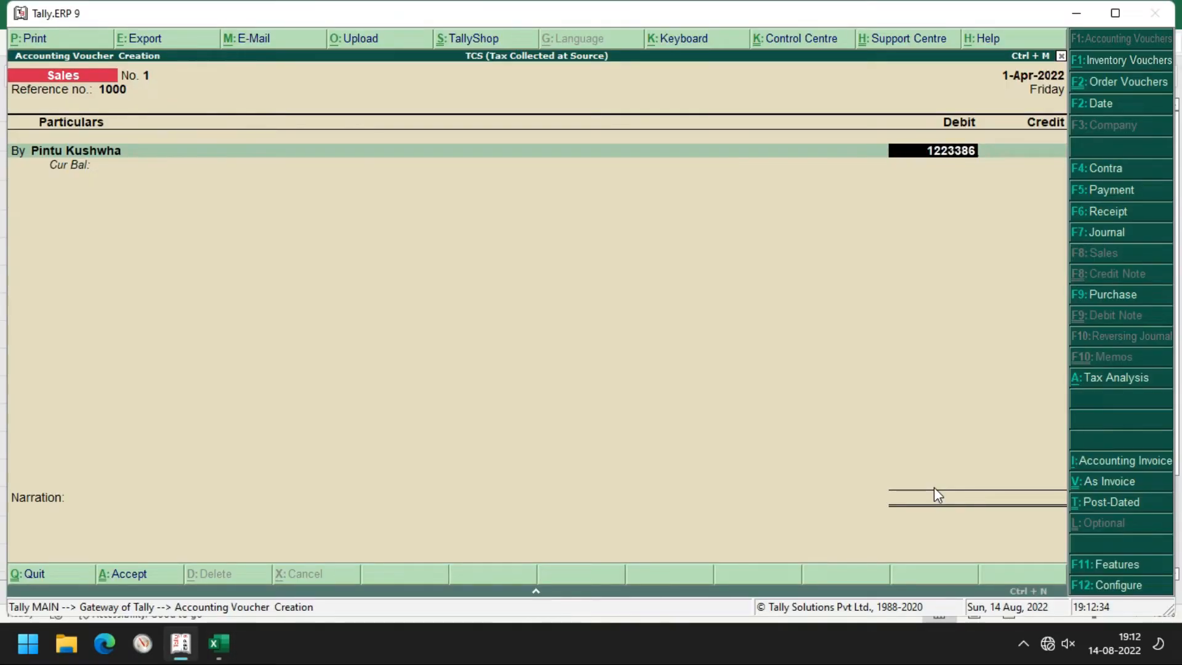
key("Return")
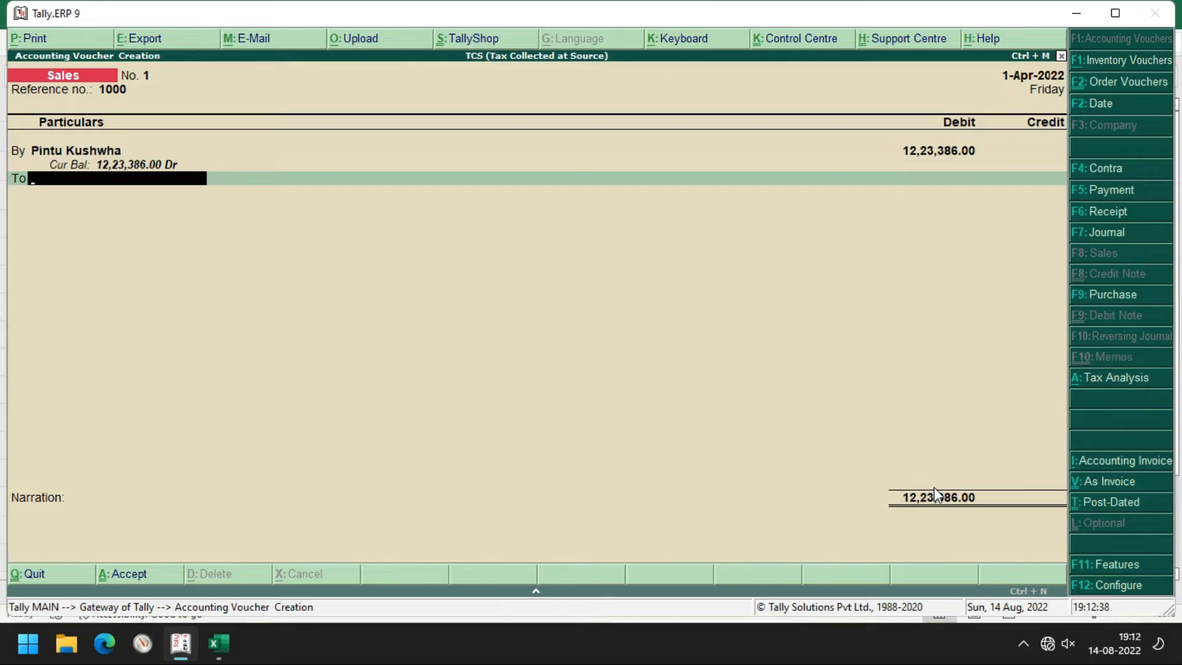
key("alt+c")
type("Sale")
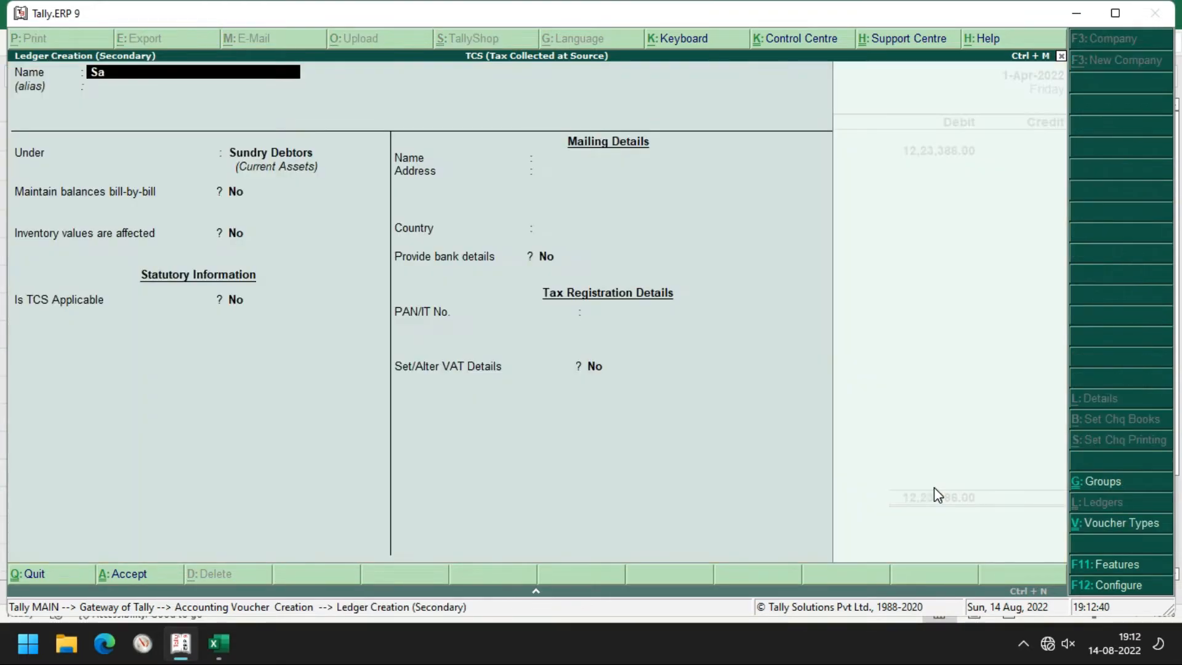
key("Return")
key("Return")
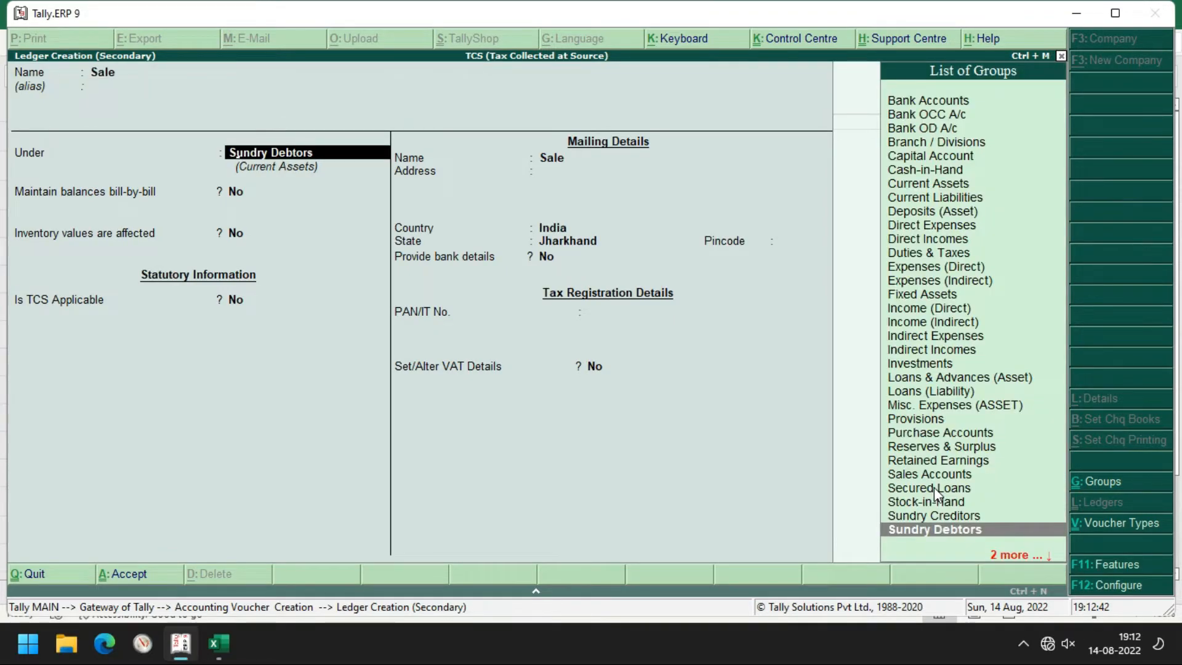
type("sal")
key("Return")
key("y")
key("Return")
key("Return")
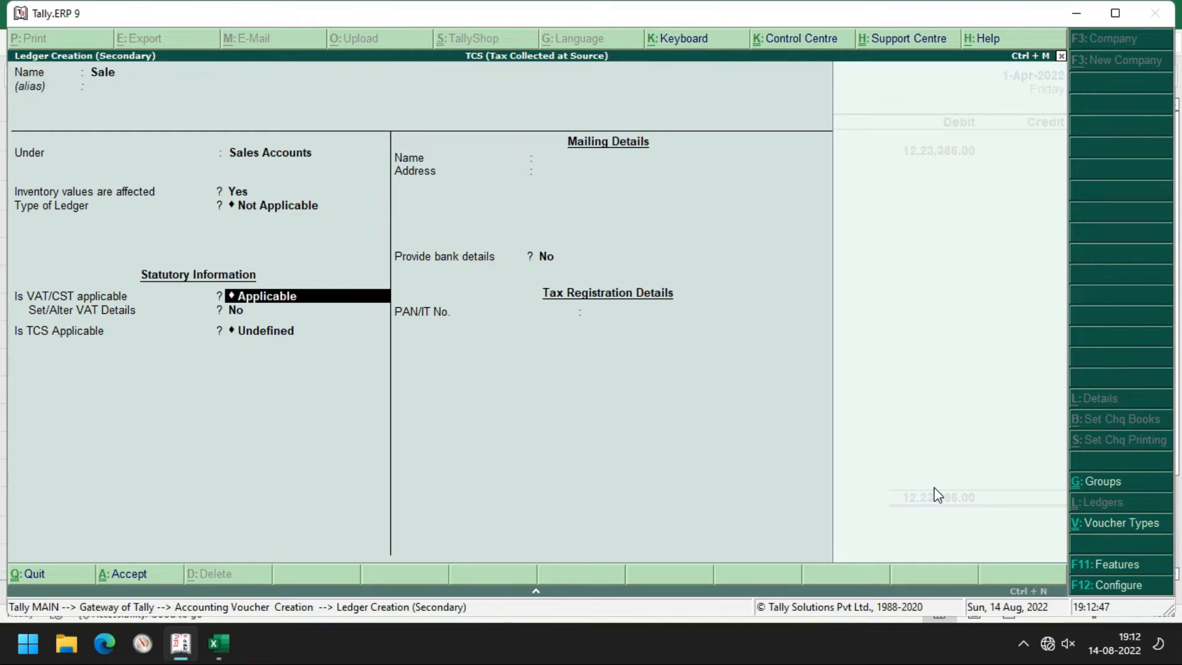
Make the Sale ledger TCS Applicable with nature of goods Any, no bank details, and save it
key("Return")
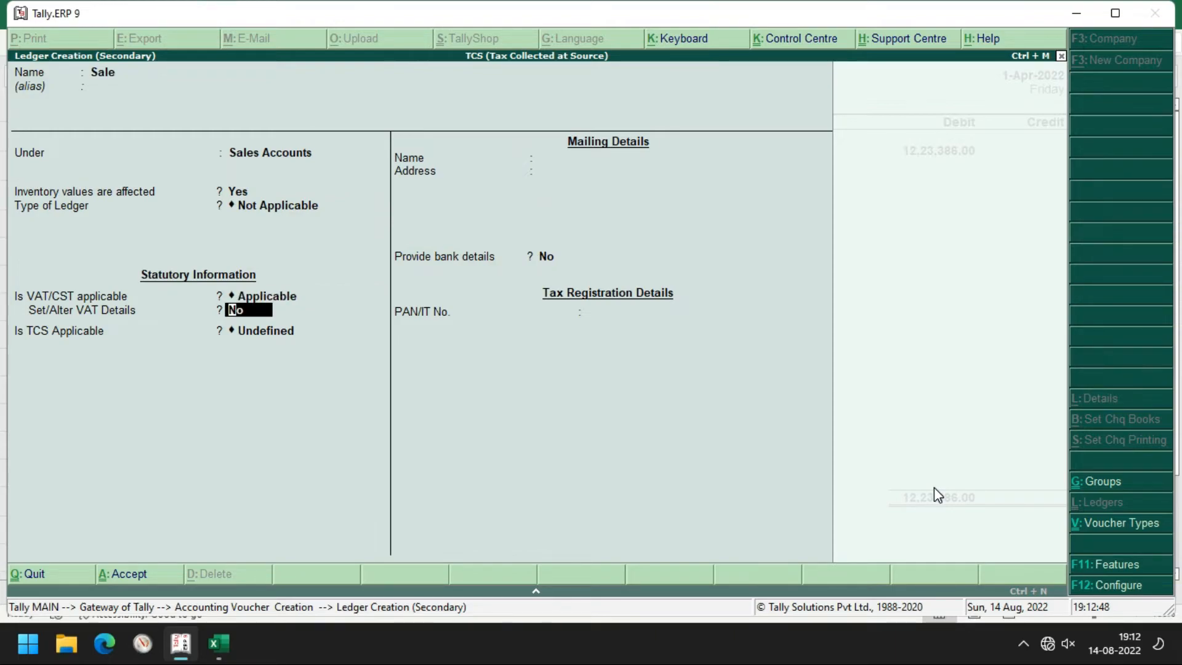
key("Return")
key("BackSpace")
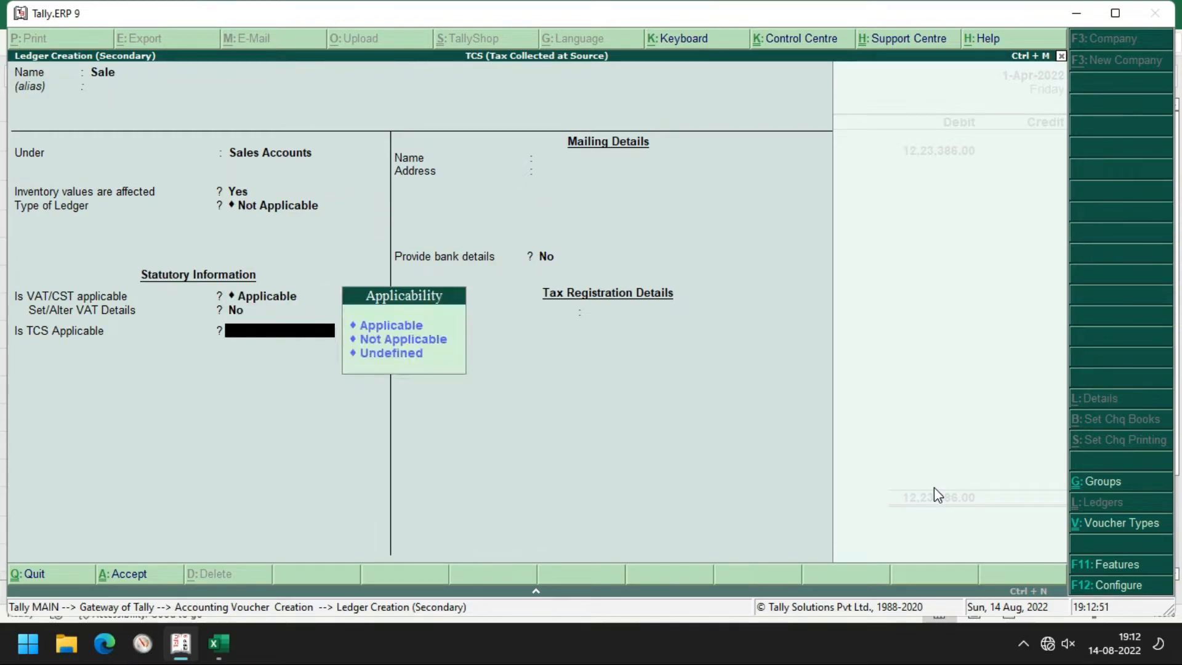
key("Up")
key("Down")
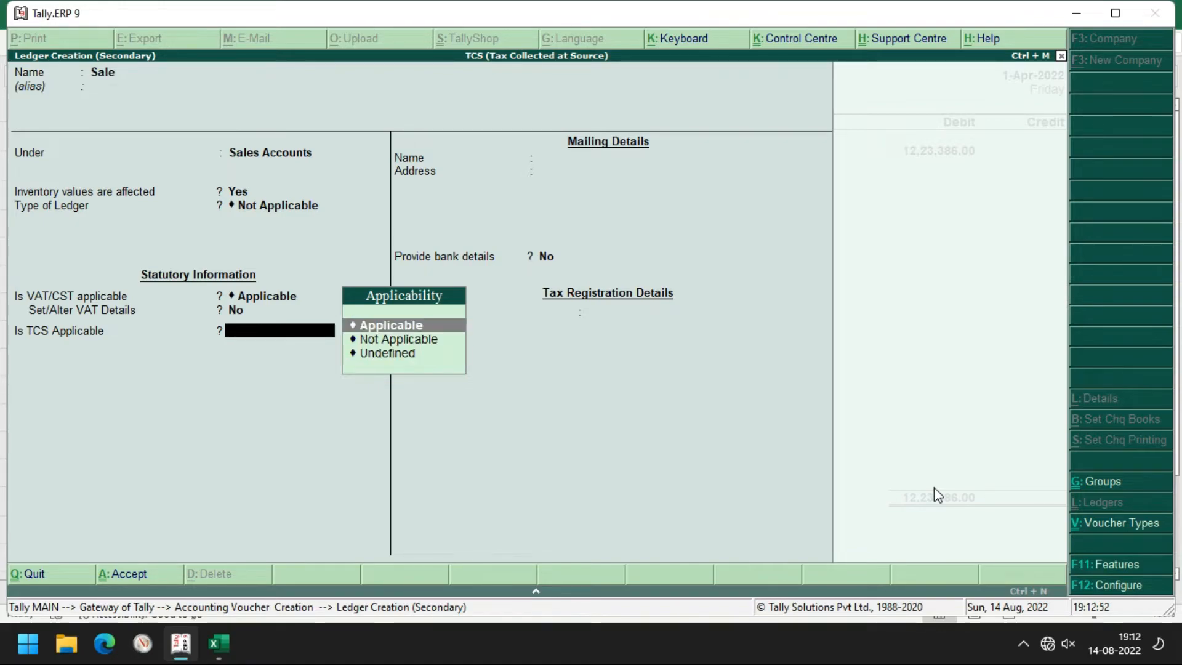
key("Return")
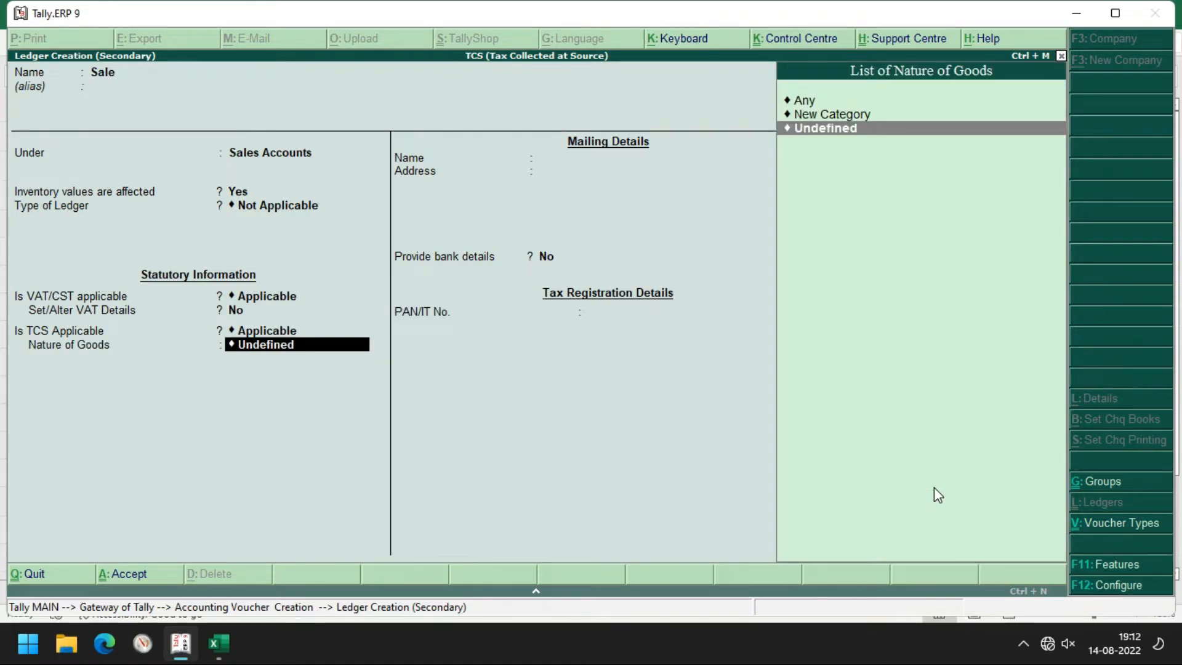
key("Up")
key("Up")
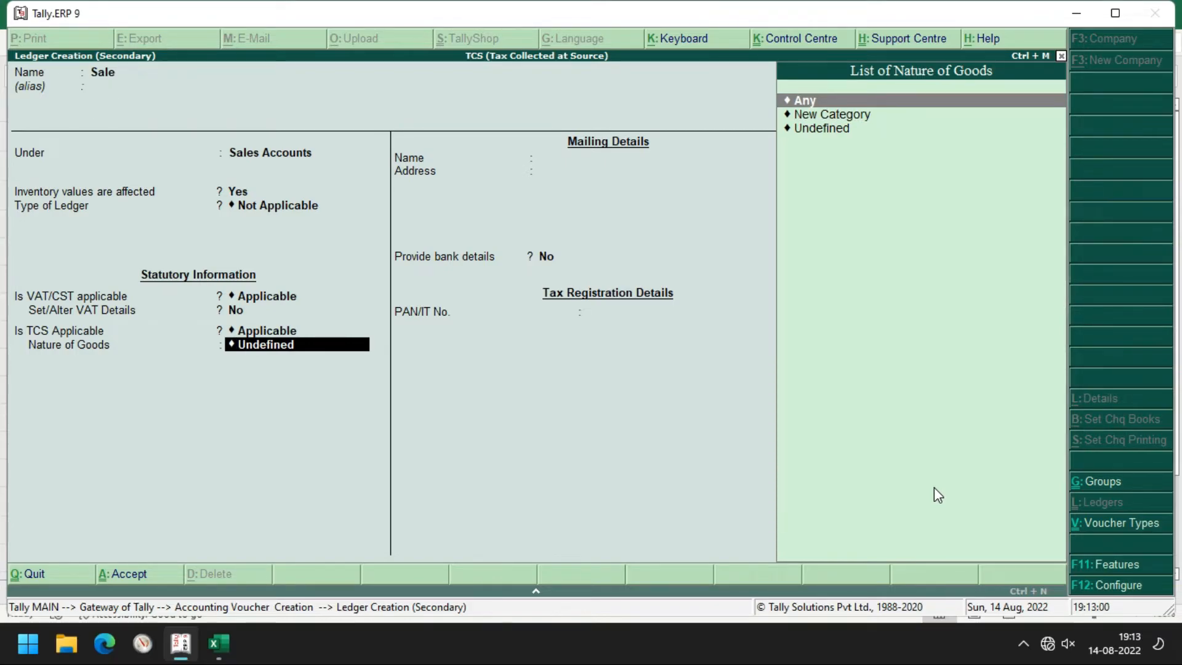
key("Return")
key("Return")
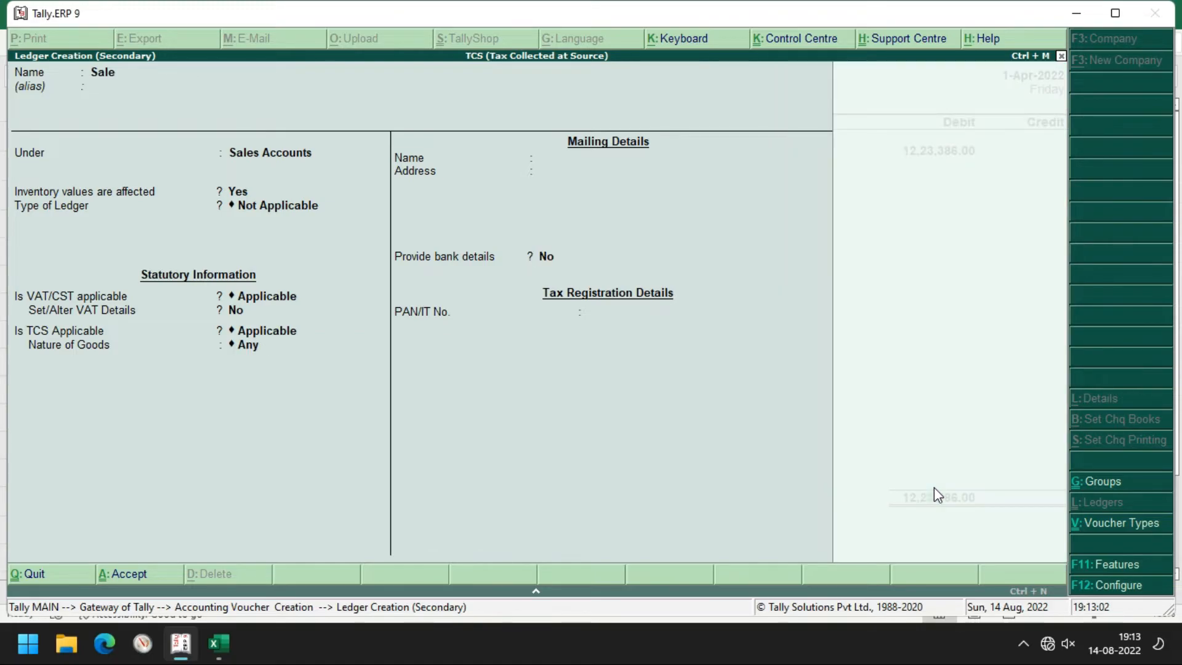
key("Return")
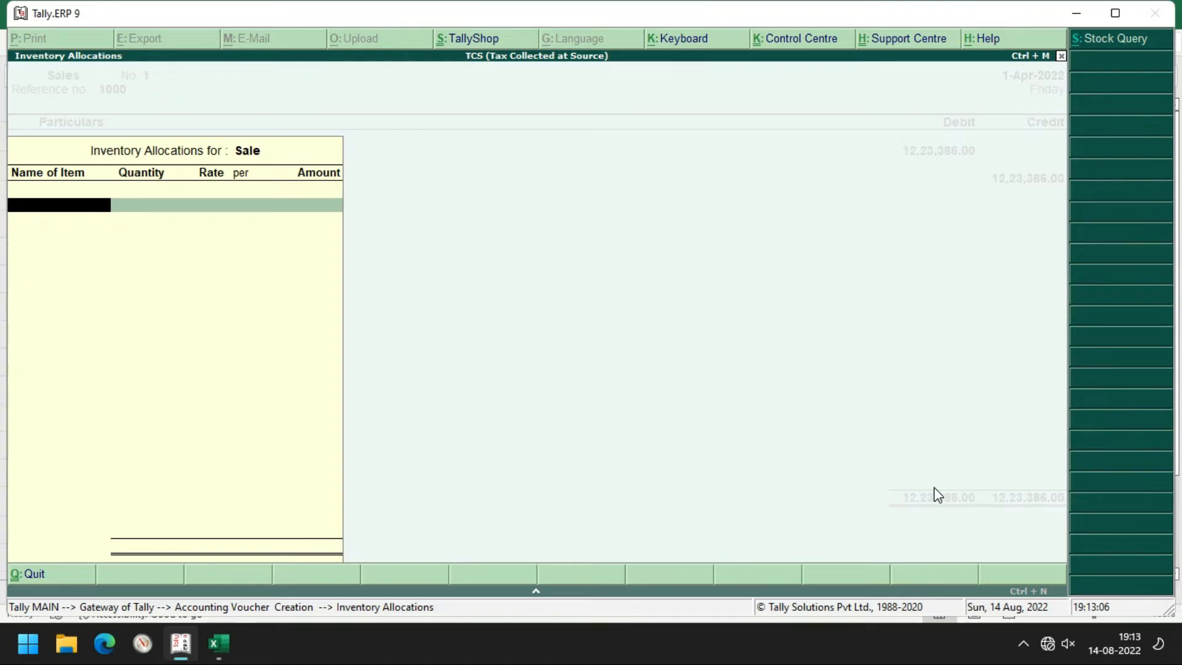
Change the customer's debit amount to 1,223.86 after checking the Excel TCS workbook
key("Escape")
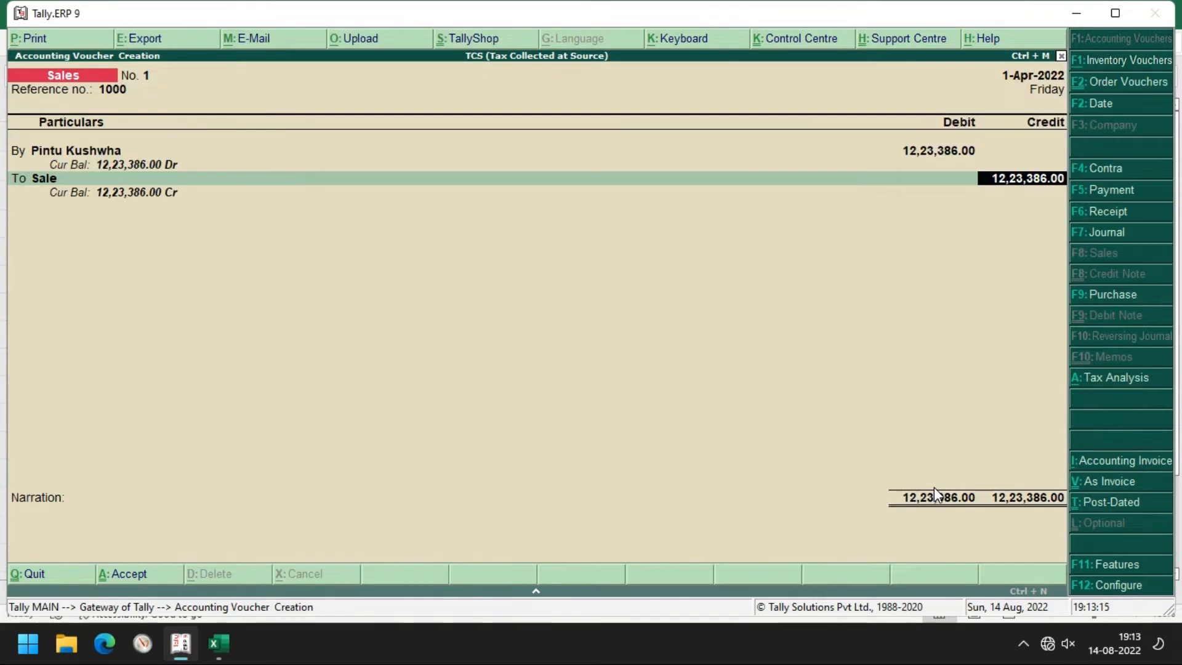
key("BackSpace")
key("BackSpace")
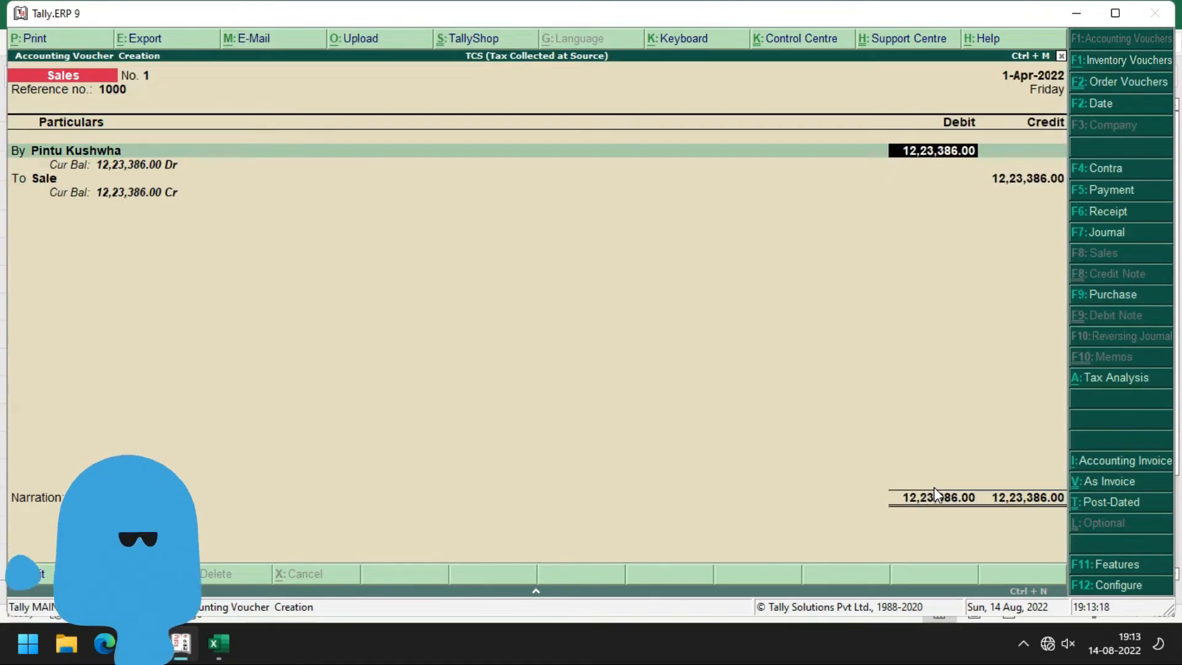
key("alt+Tab")
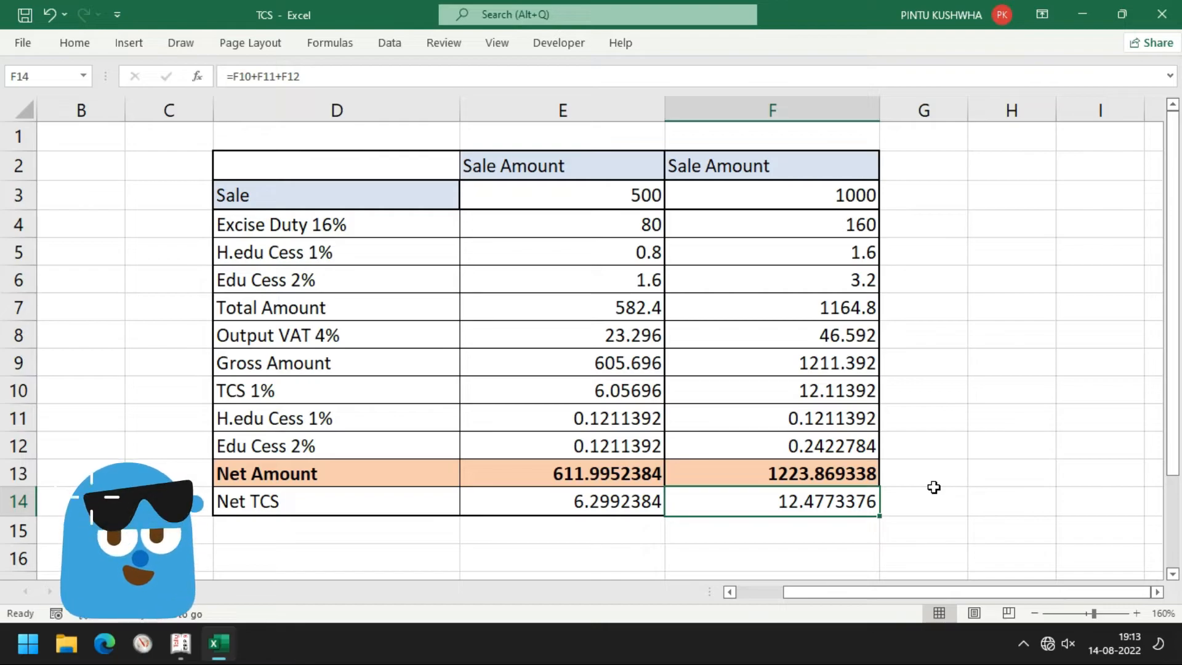
key("alt+Tab")
type("1")
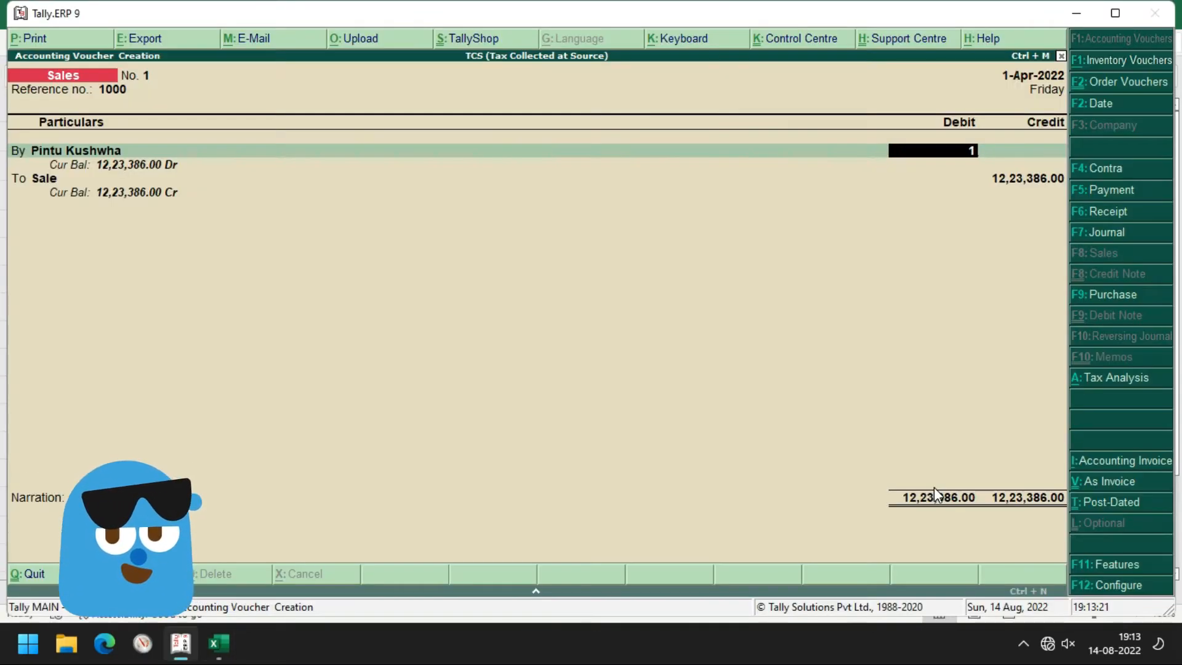
type(",223.")
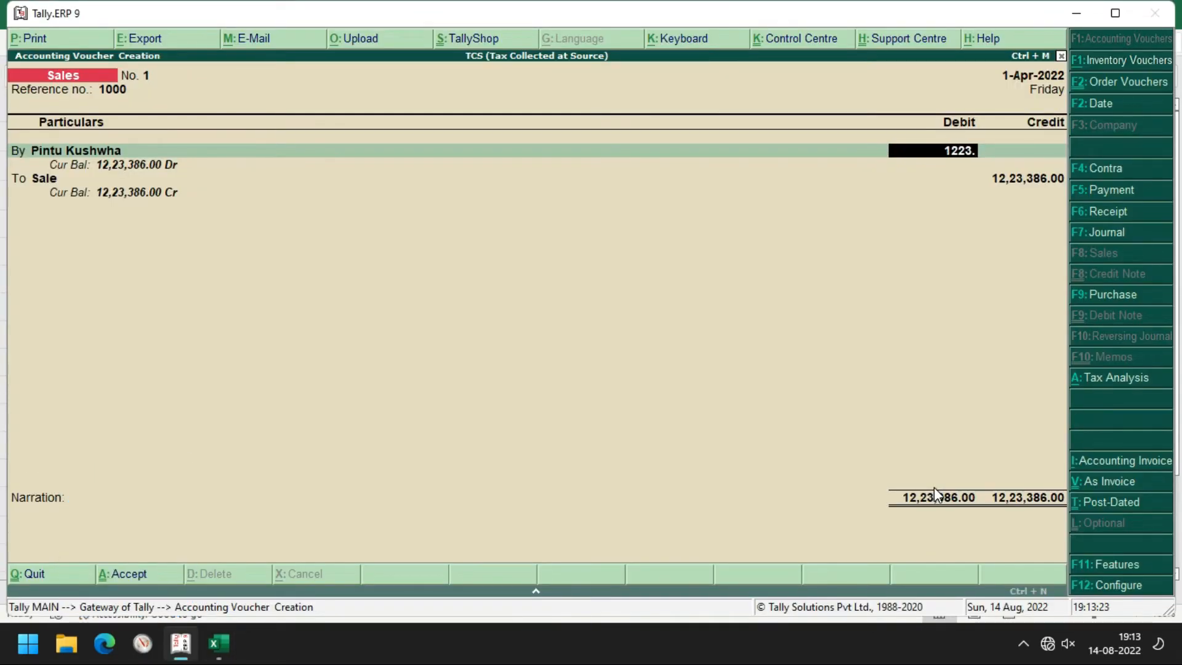
type("86")
key("Return")
key("Return")
Credit the Sale ledger with 1000, then check the excise duty formula in Excel cell F4
key("Escape")
key("alt+Tab")
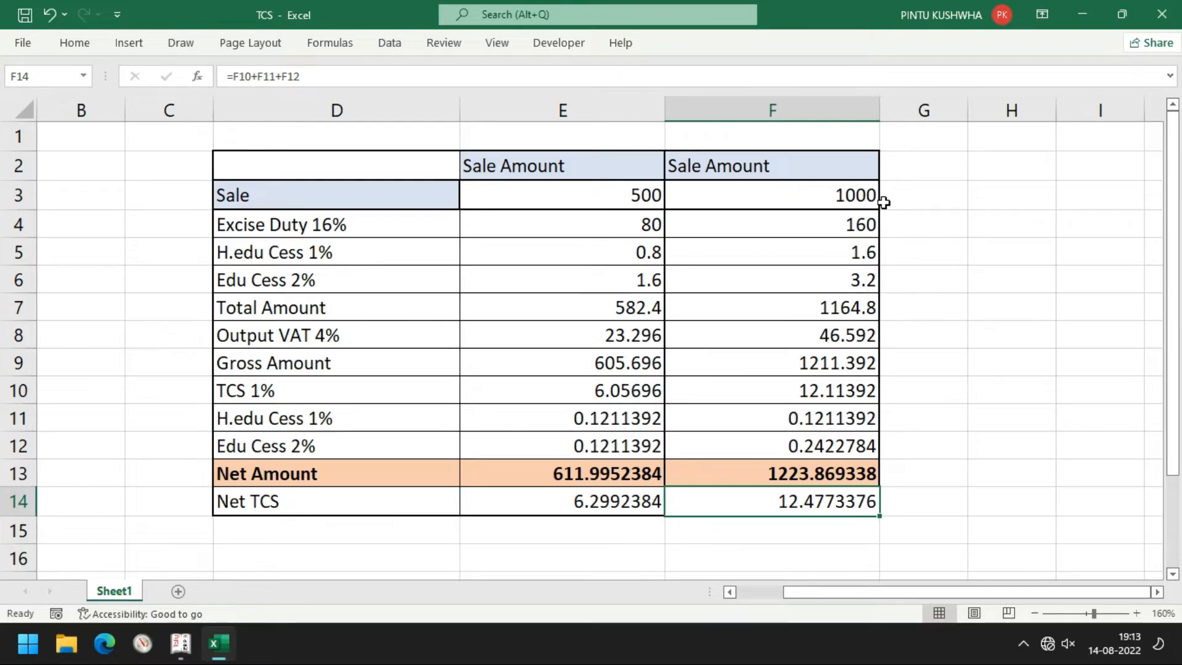
key("alt+Tab")
type("1000")
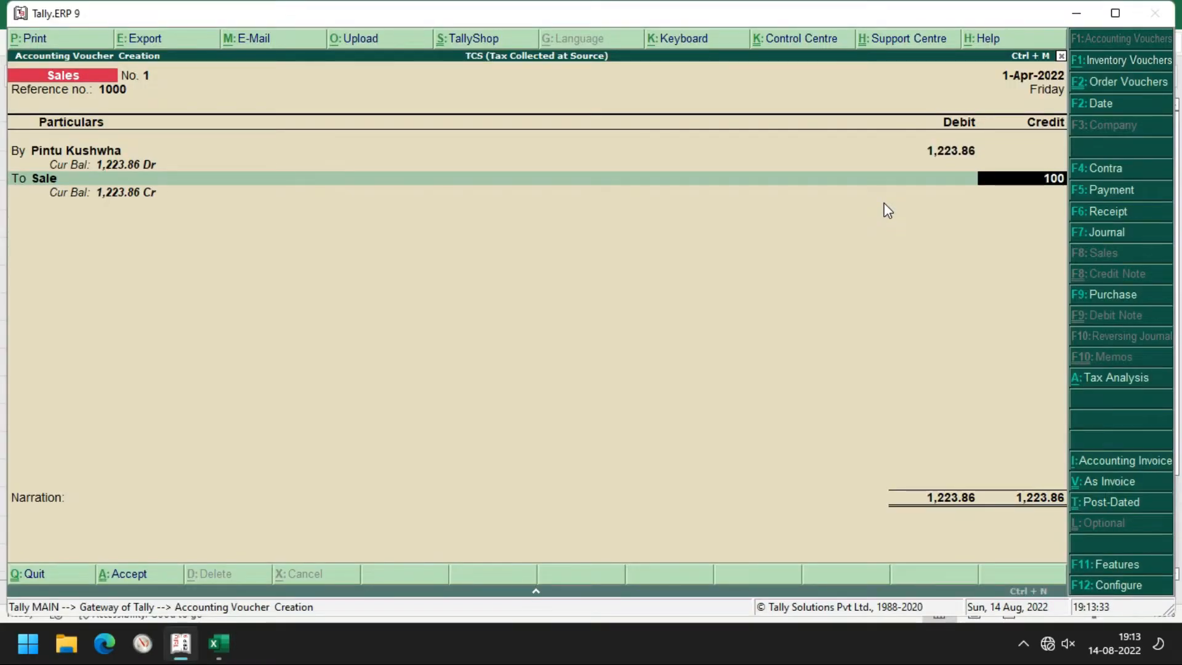
key("Return")
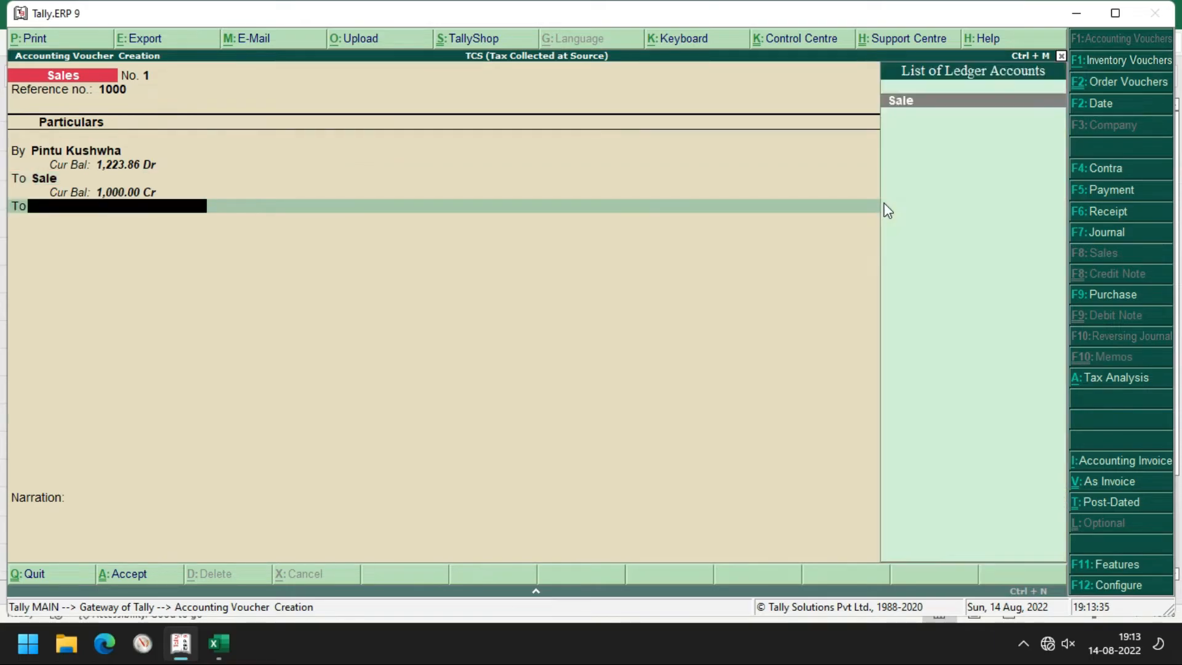
key("alt+Tab")
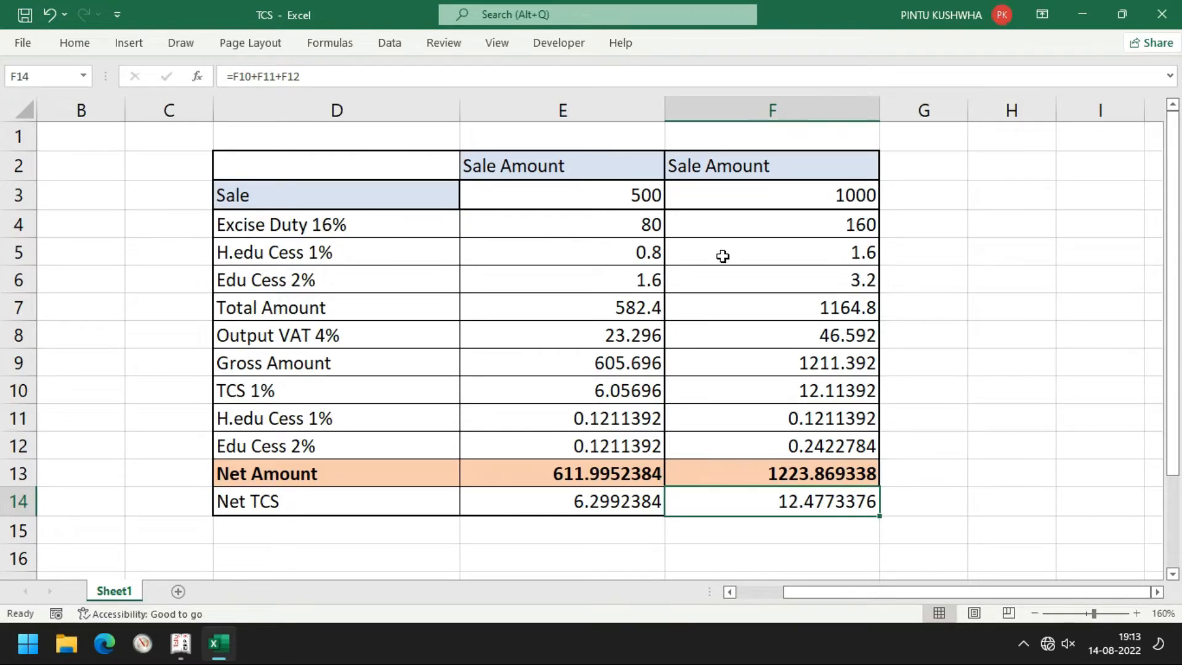
left_click(760, 225)
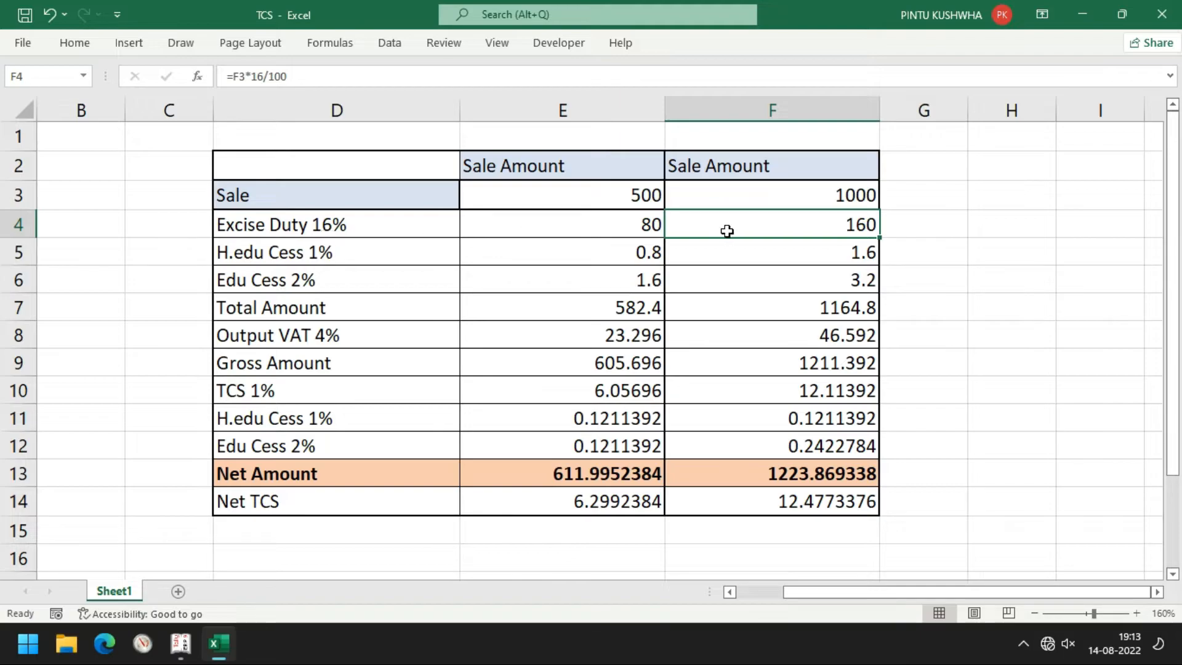
Create the Exise Duty 16% ledger under Duties & Taxes, duty type Others at 16%
key("alt+Tab")
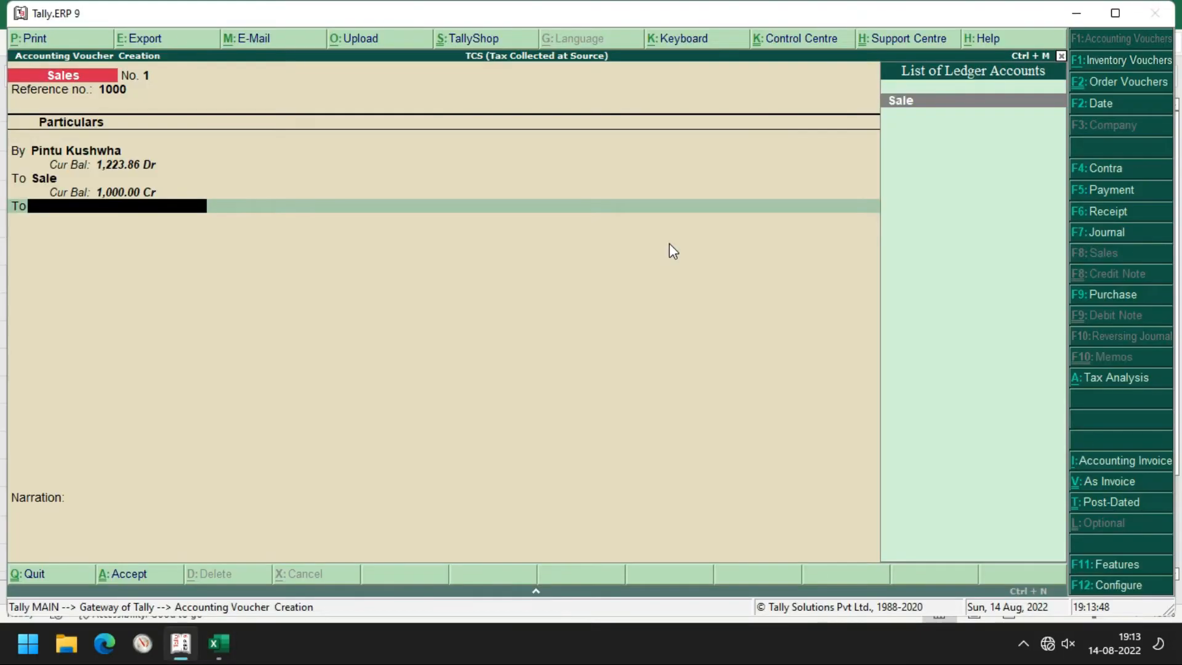
key("alt+c")
type("Exise ")
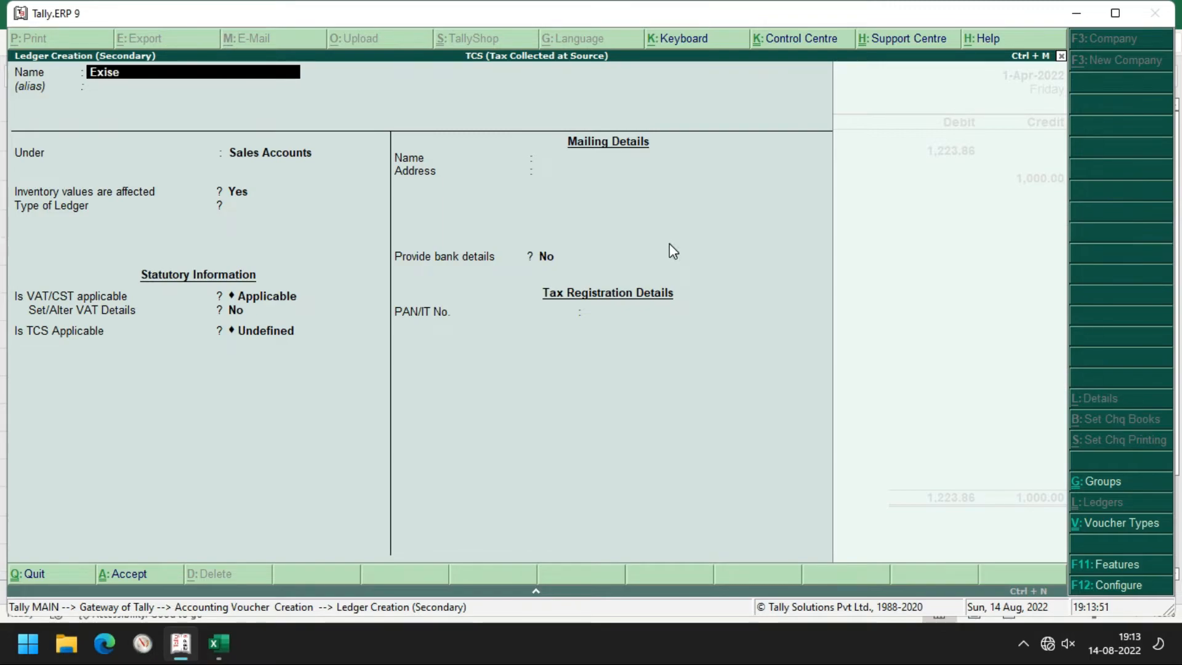
type("Duty 16%")
key("Return")
key("Return")
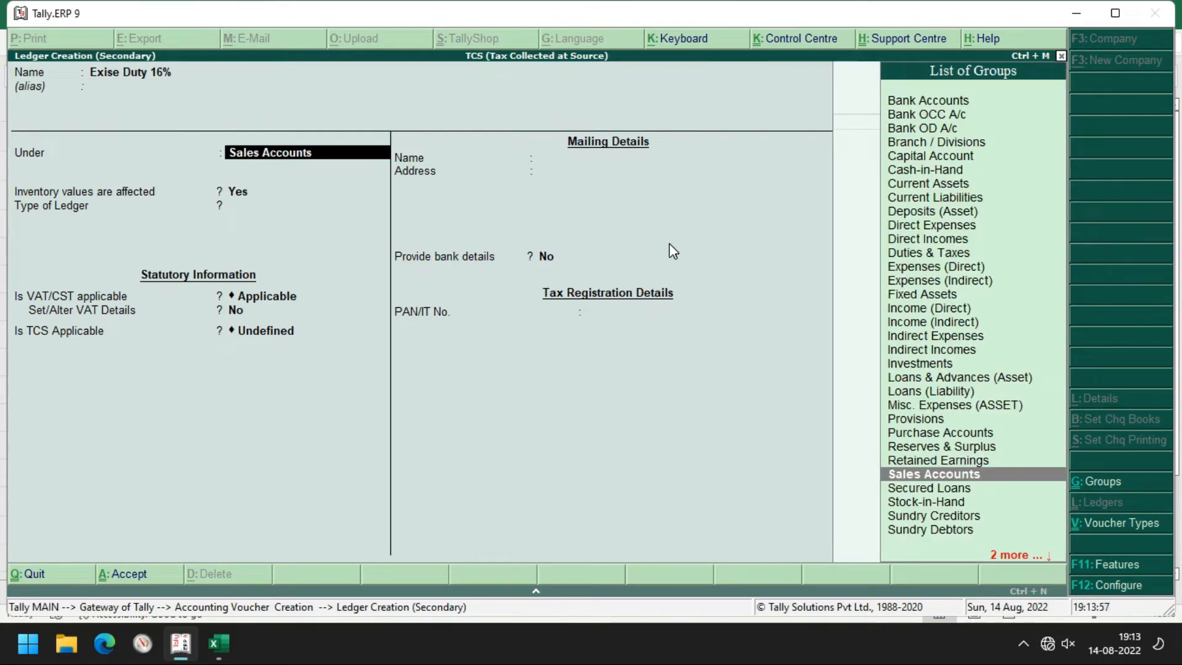
type("Du")
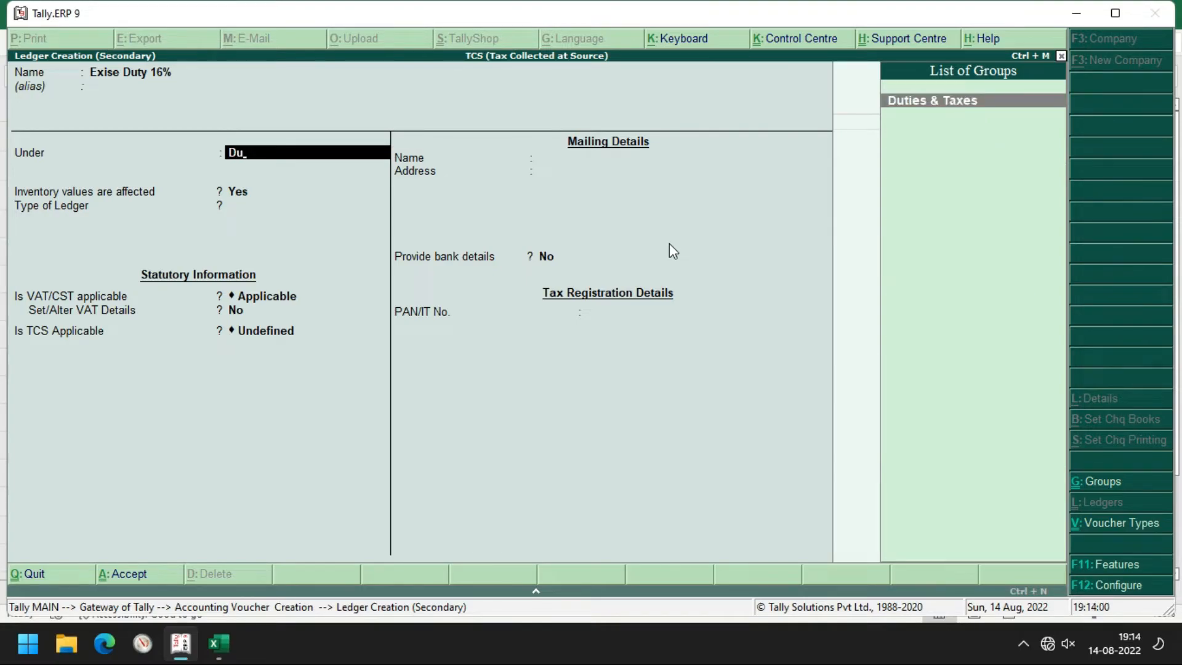
key("Return")
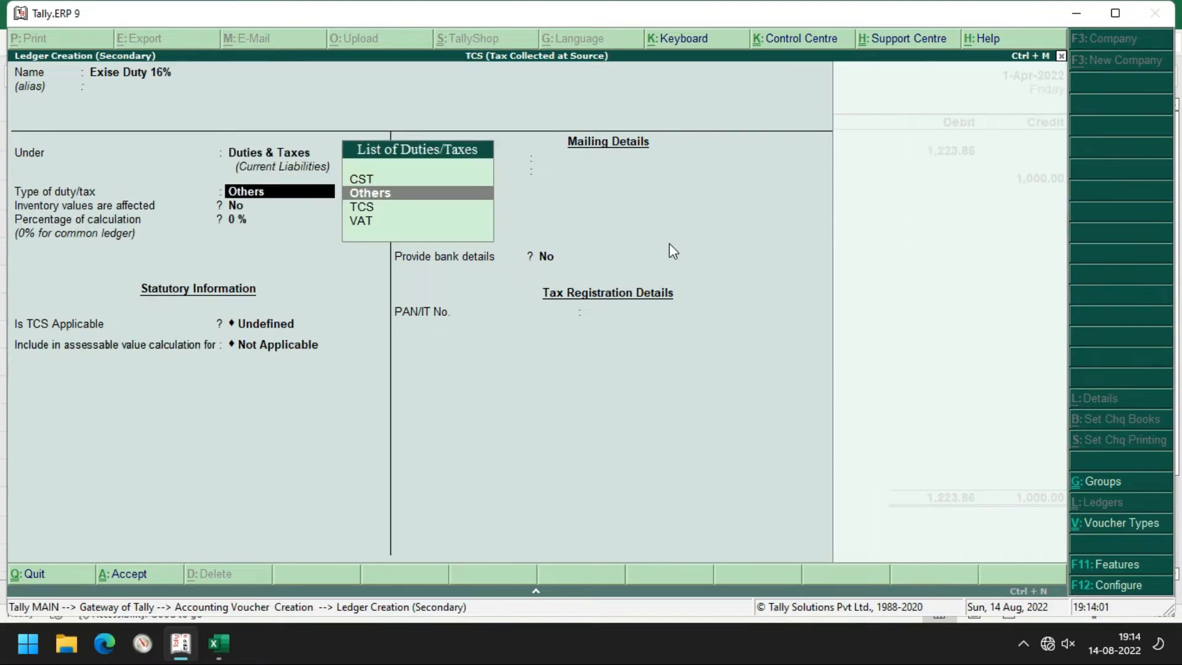
key("Return")
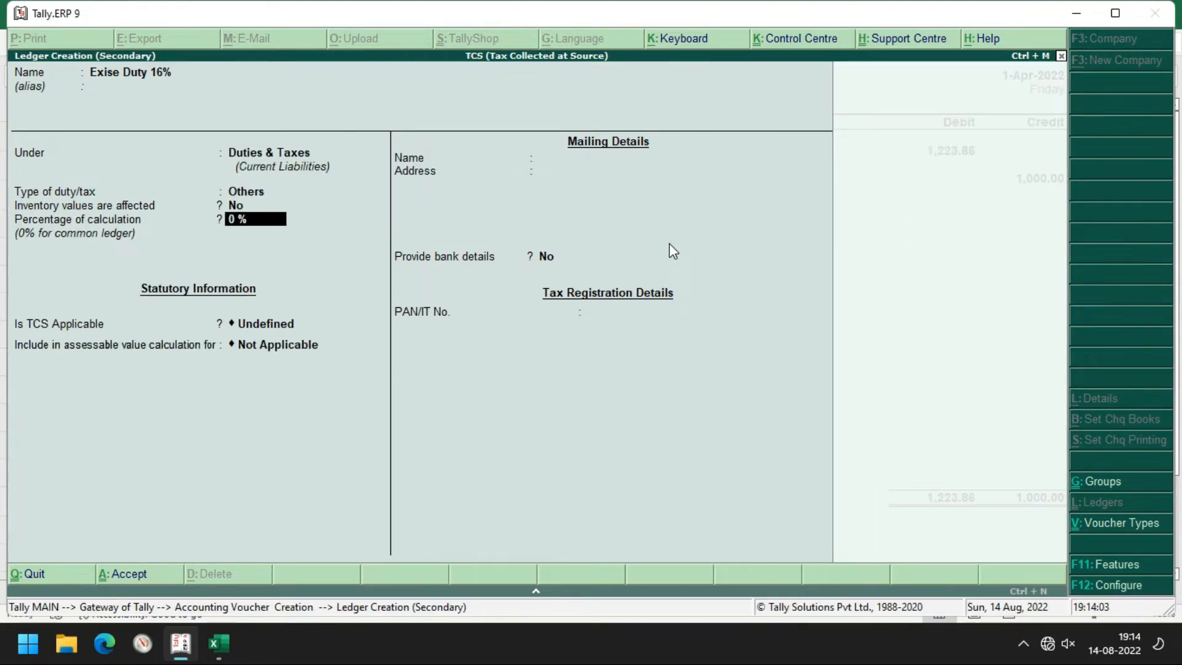
type("16")
key("Return")
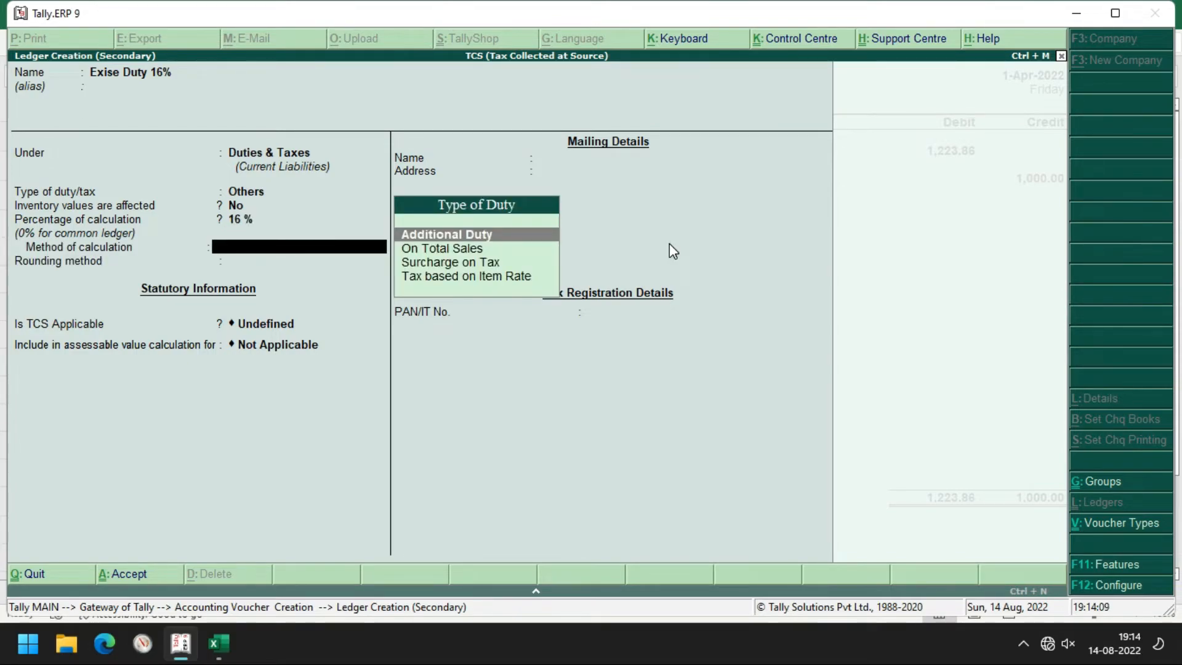
Set it as Additional Duty, TCS Applicable for nature of goods Any, and save it
key("Return")
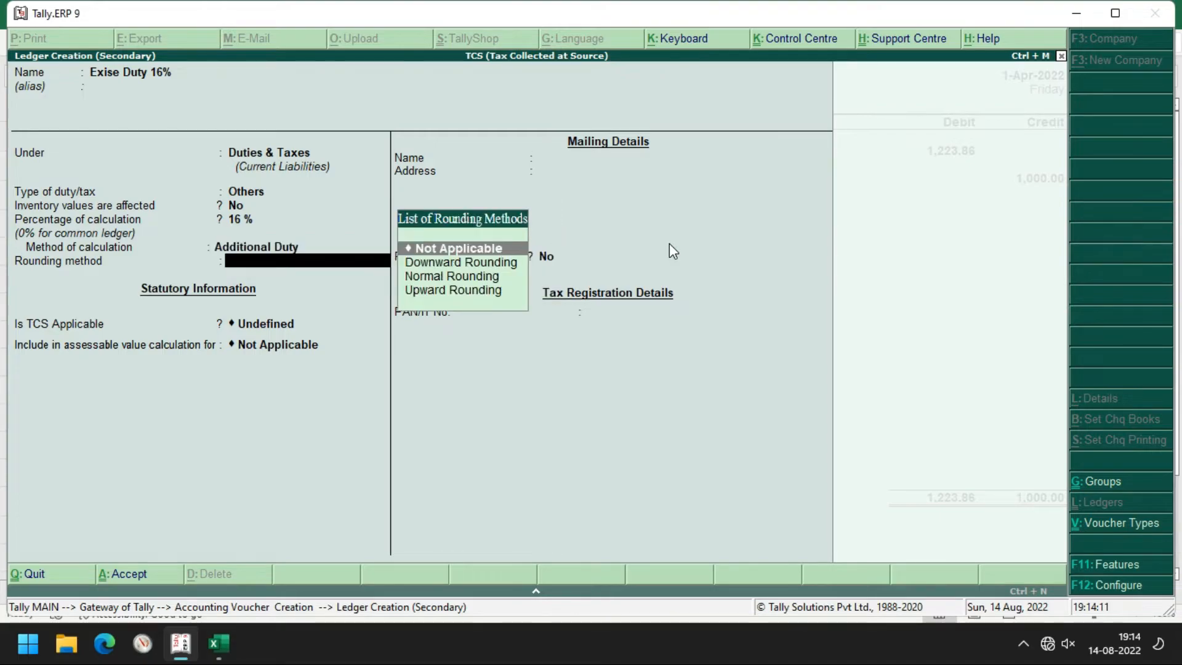
key("Return")
key("space")
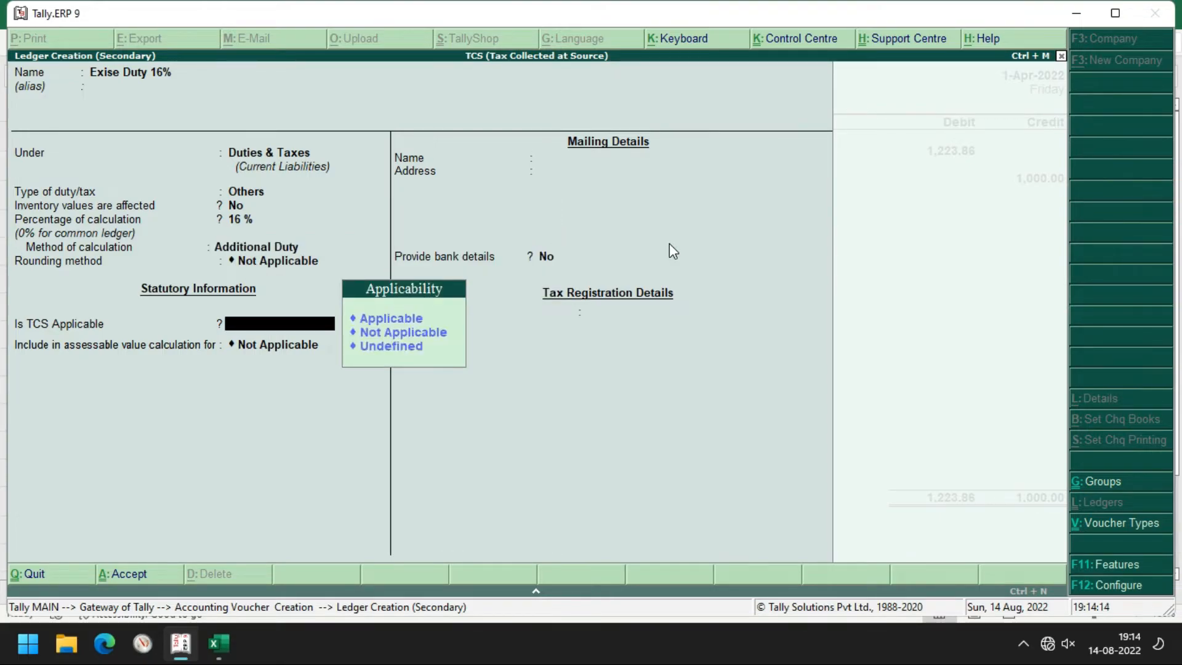
key("Return")
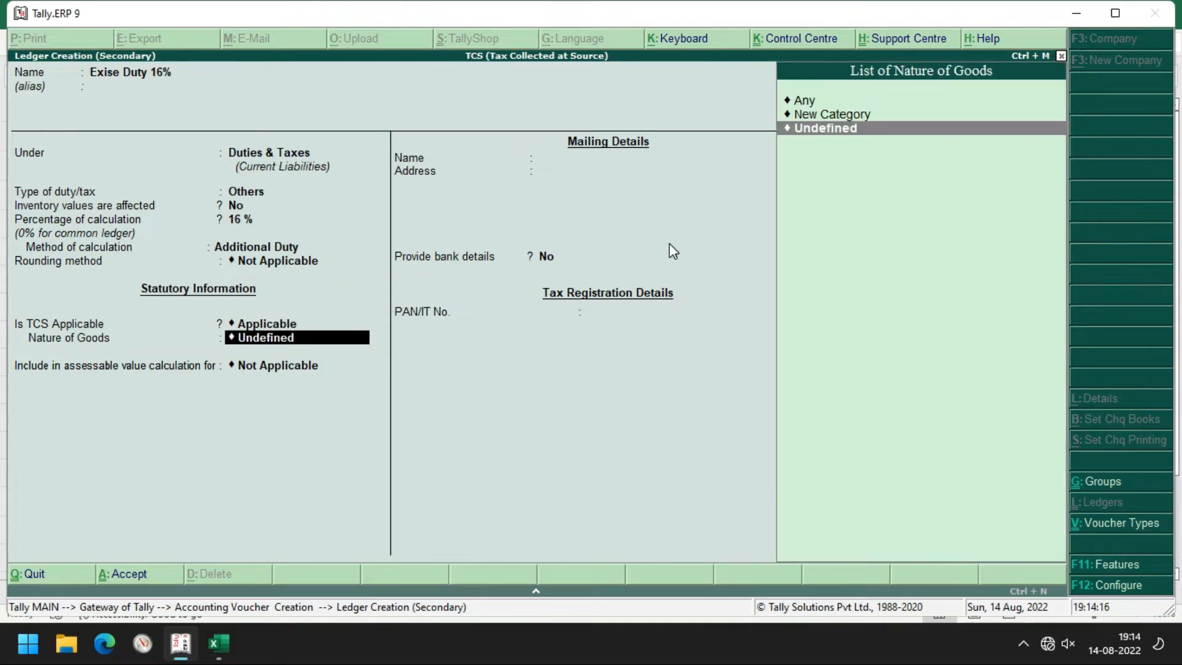
key("Up")
key("Up")
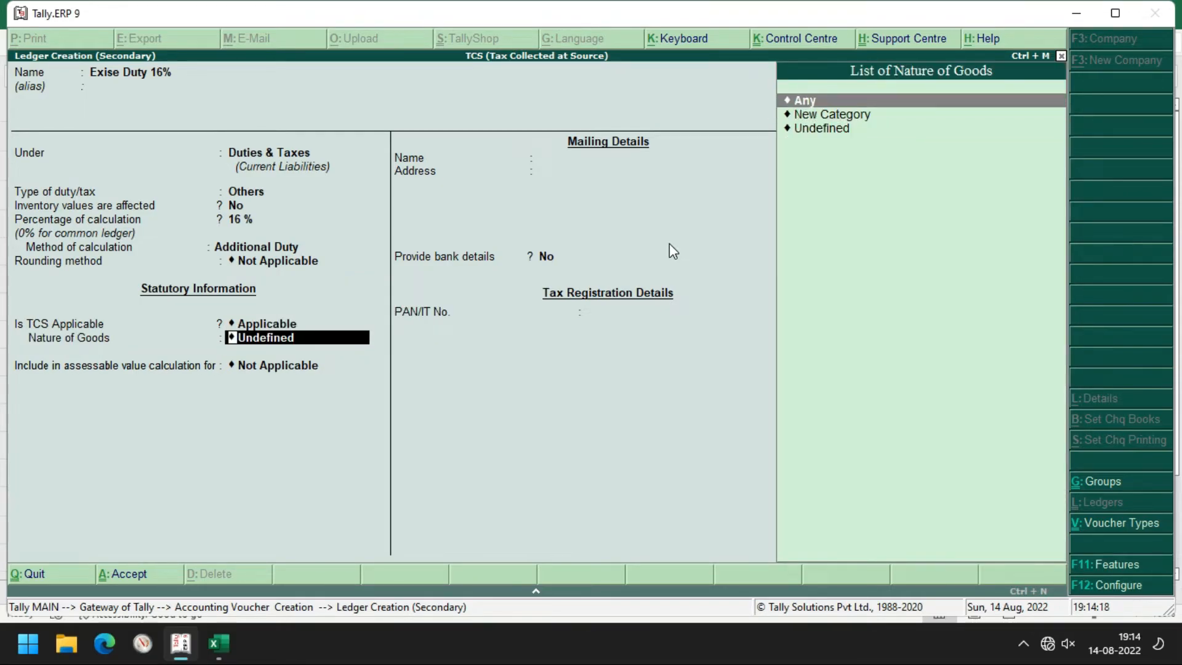
key("Return")
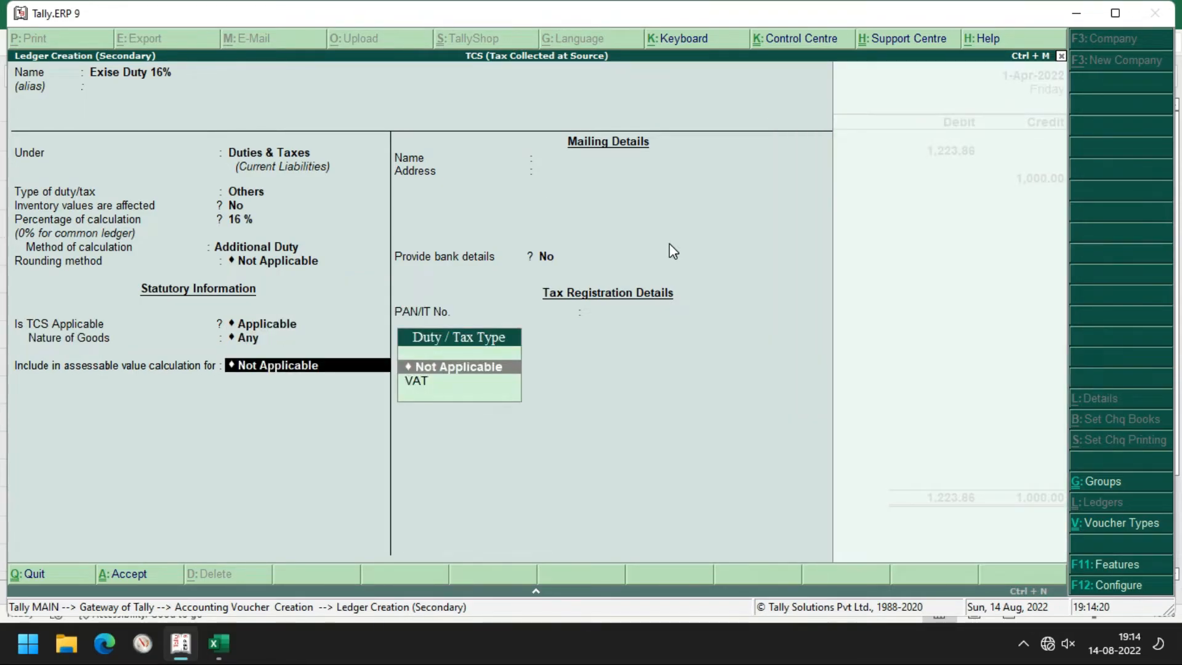
key("Return")
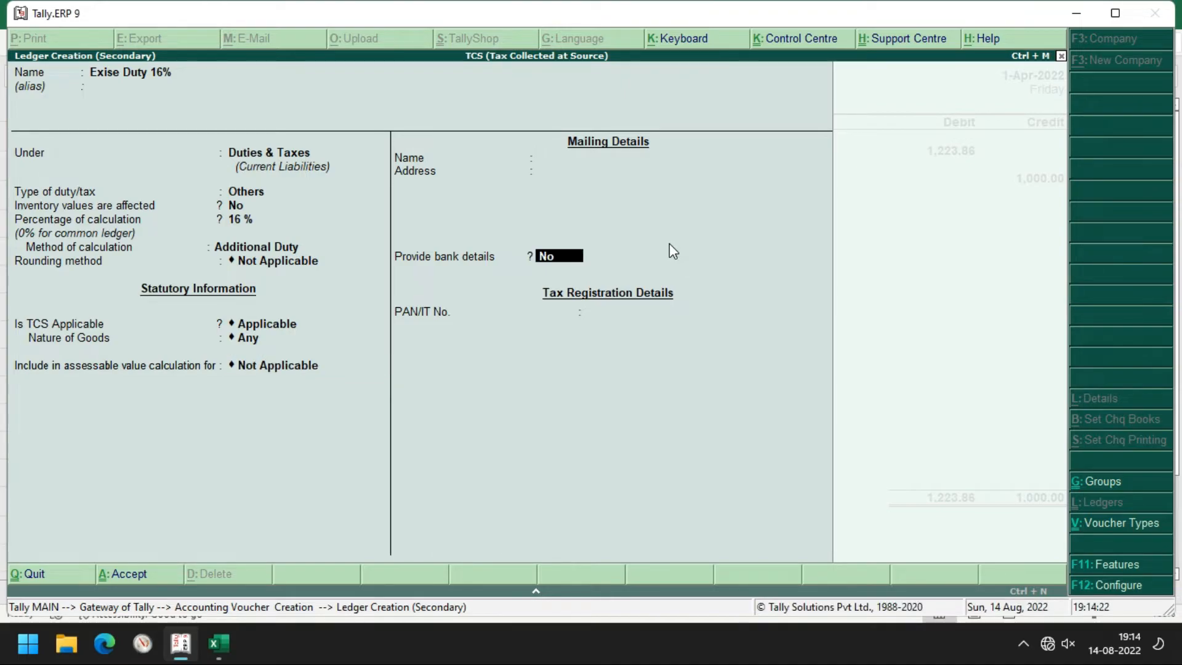
key("Return")
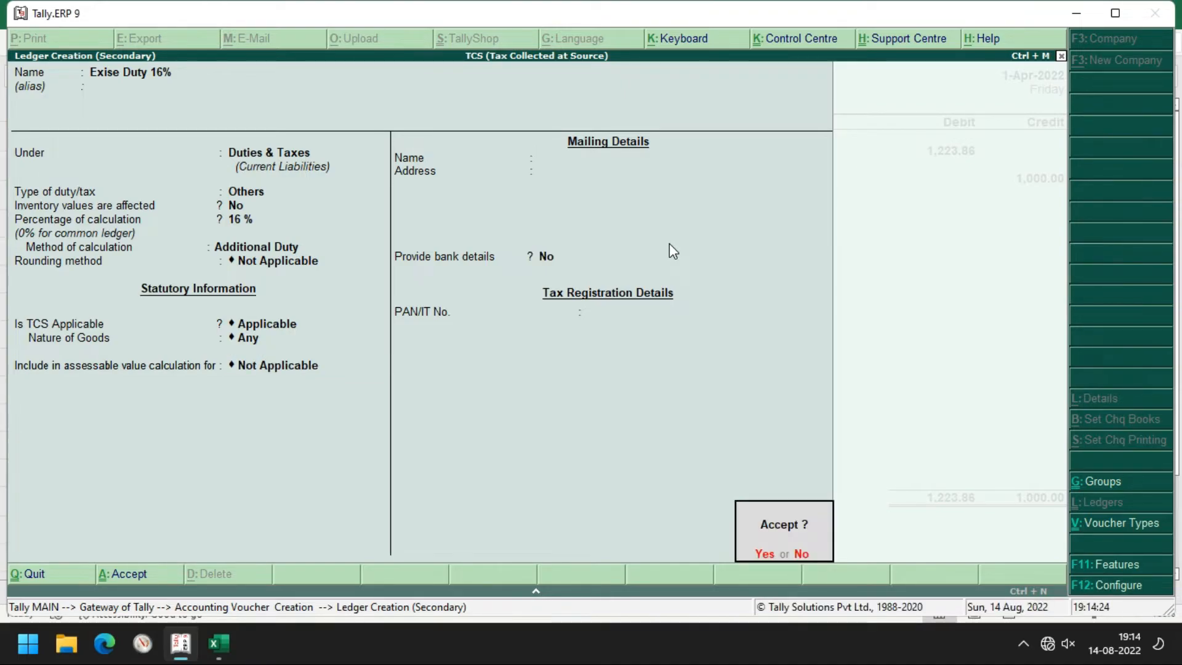
key("Return")
key("Return")
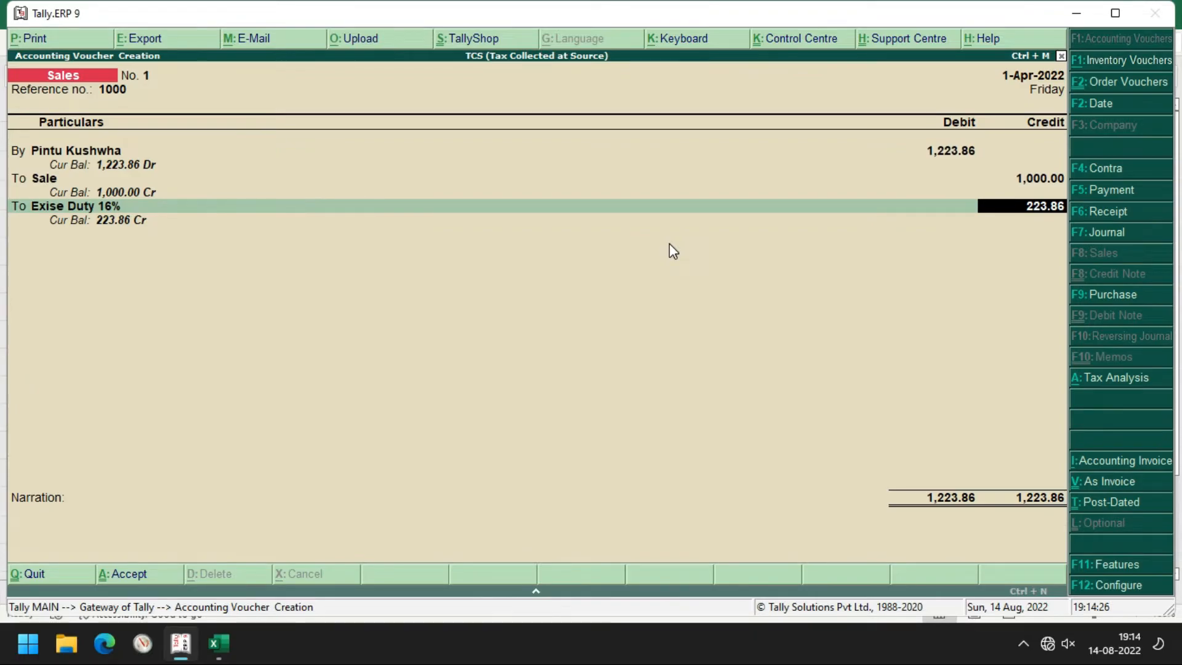
Check the worksheet and change the Exise Duty 16% credit amount to 160
left_click(669, 242)
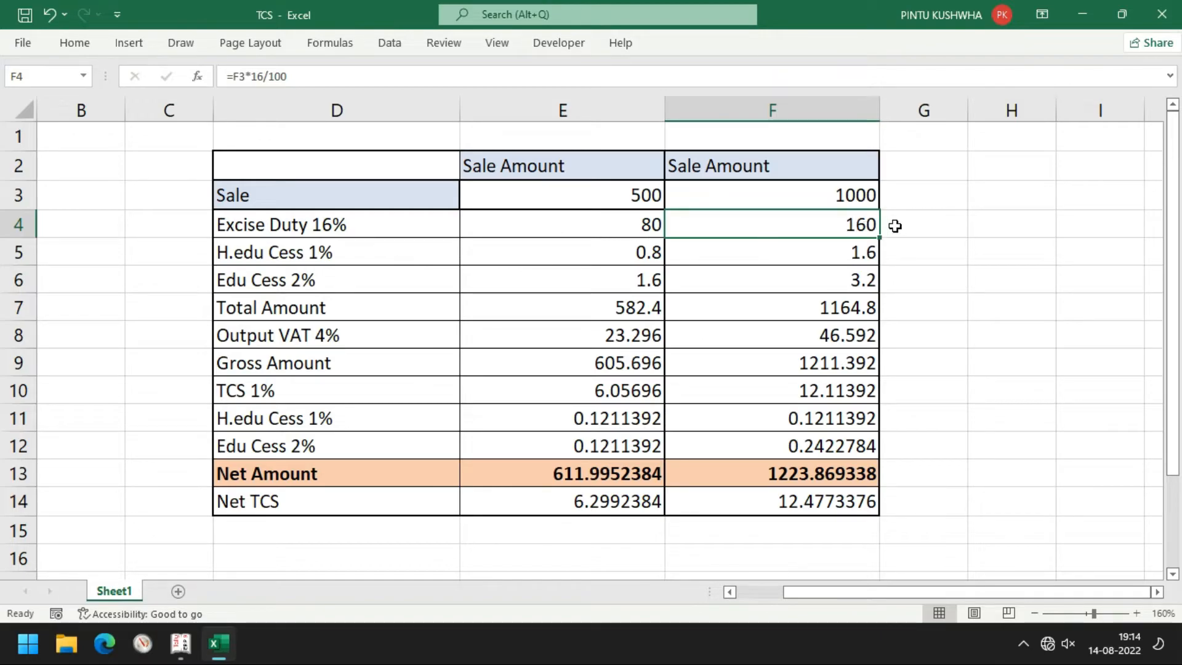
key("alt+Tab")
type("160")
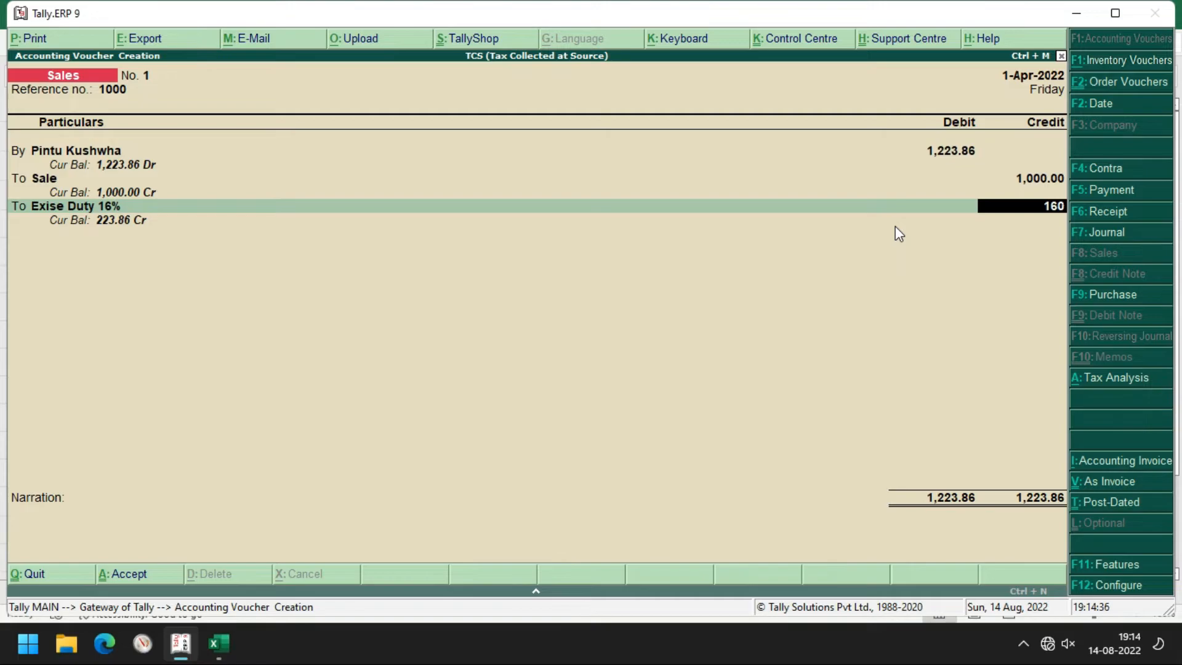
key("Return")
key("Return")
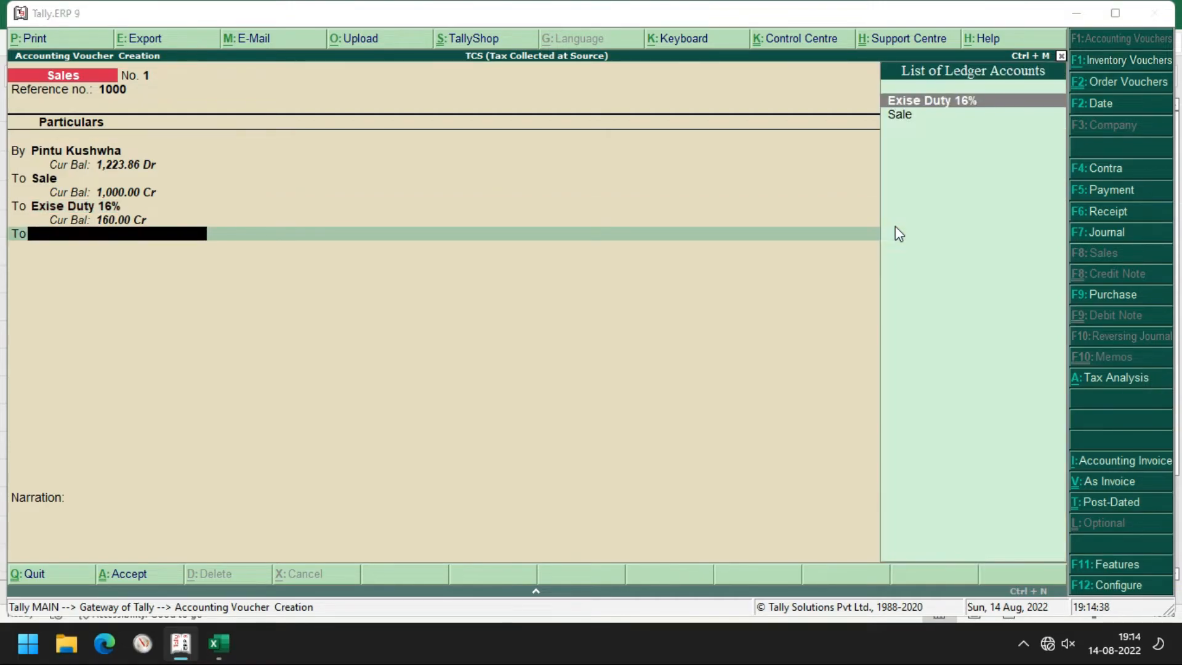
key("alt+Tab")
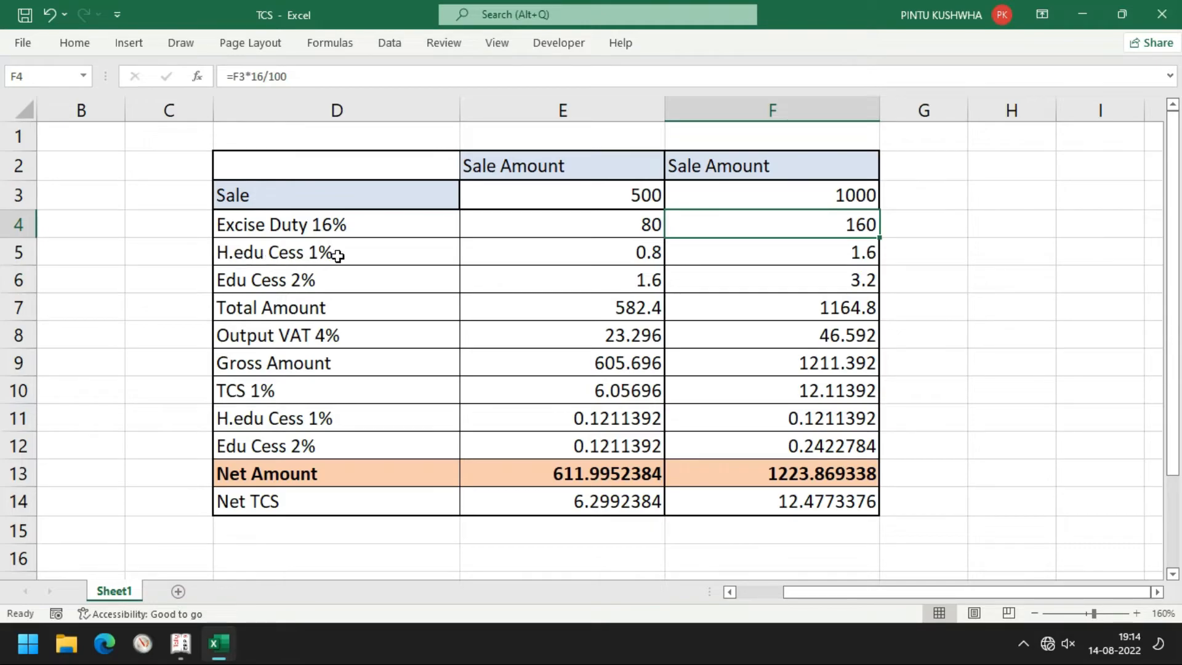
key("alt+Tab")
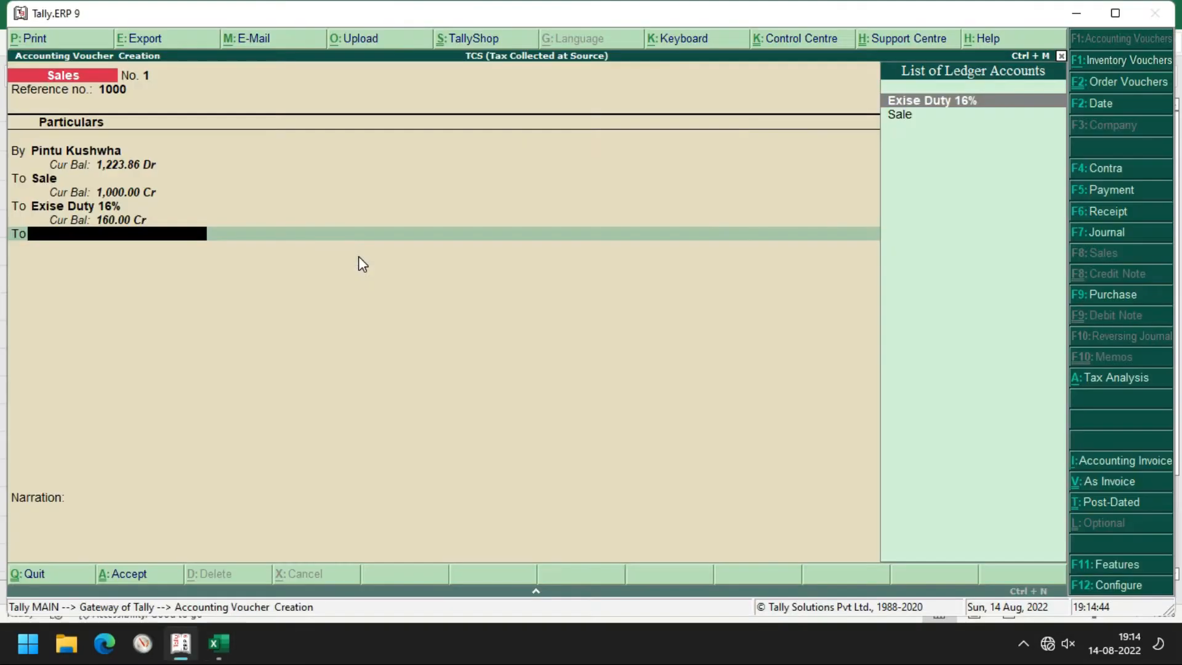
Create the H. Edu Cess 1% ledger under Duties & Taxes, type Others, 1% Additional Duty
key("alt+c")
type("H. Edu")
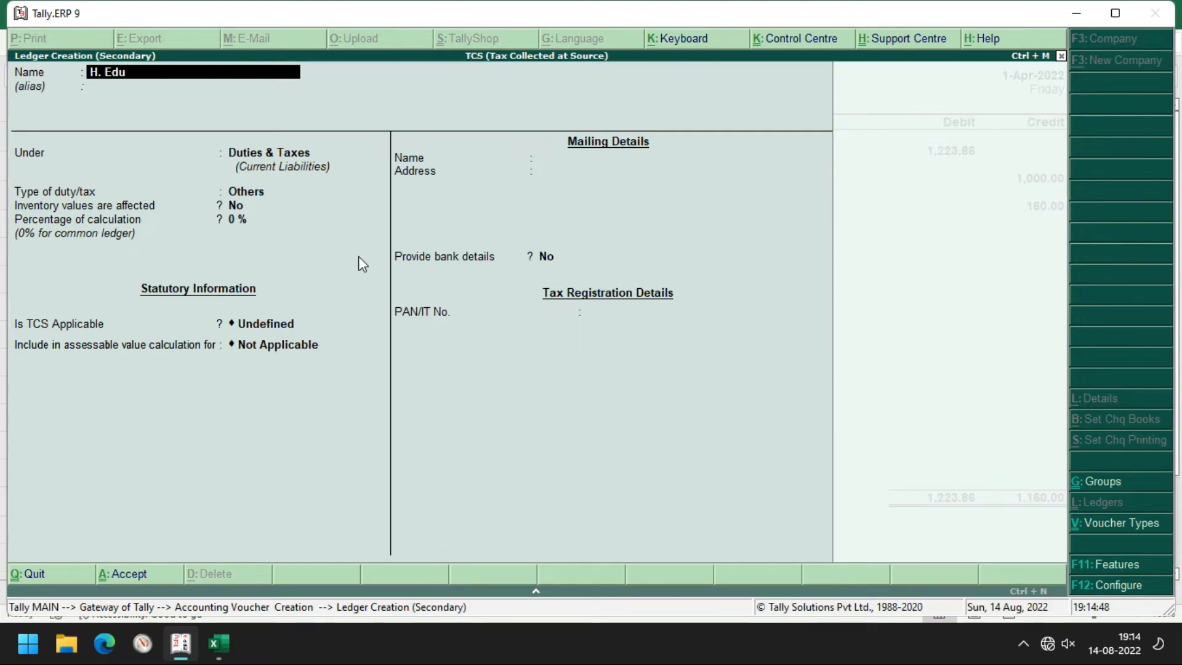
type(" Cess 1%")
key("Return")
key("Return")
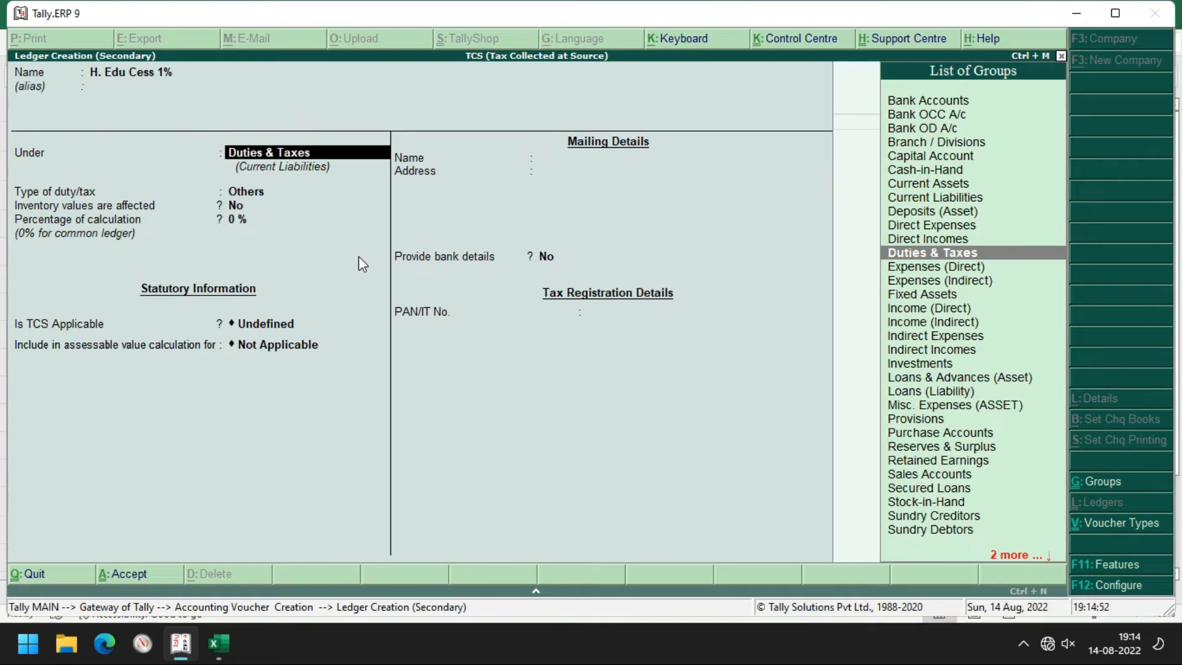
key("Return")
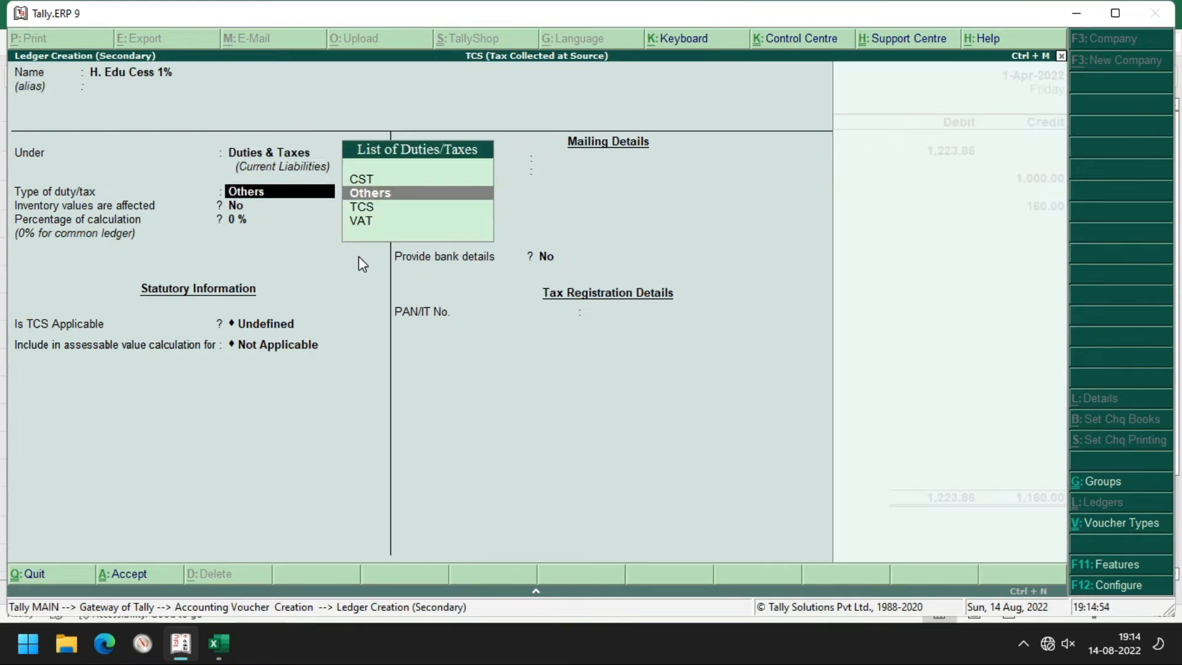
key("Return")
type("1")
key("Return")
key("Return")
key("Return")
key("Return")
key("Return")
key("Return")
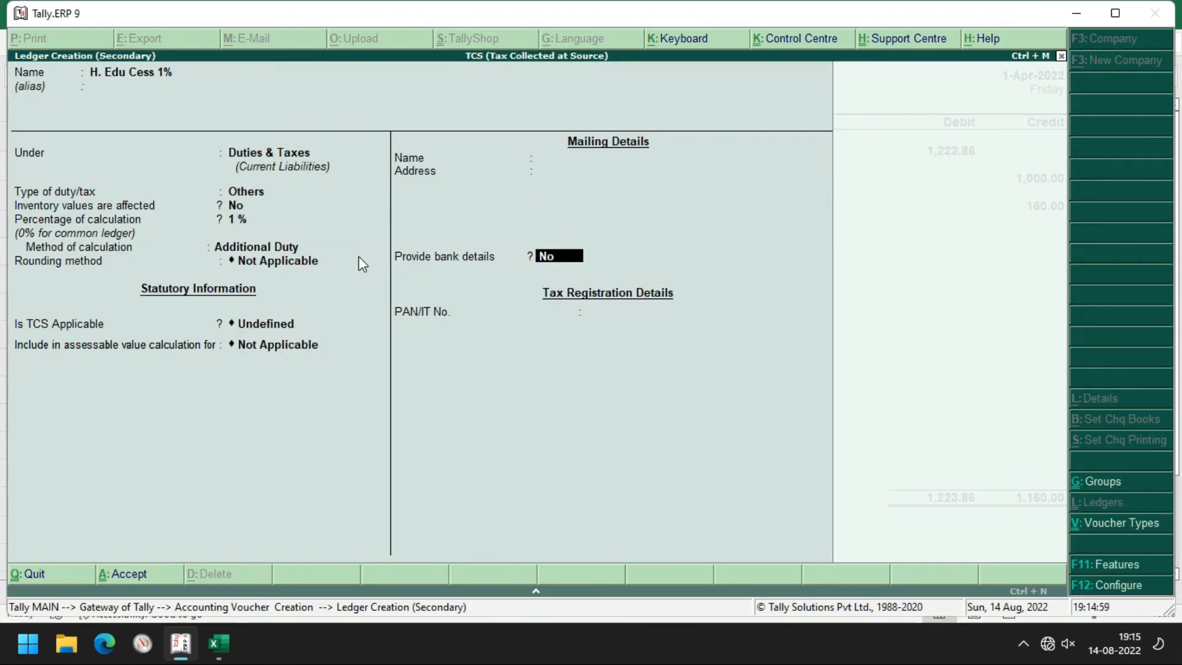
key("Return")
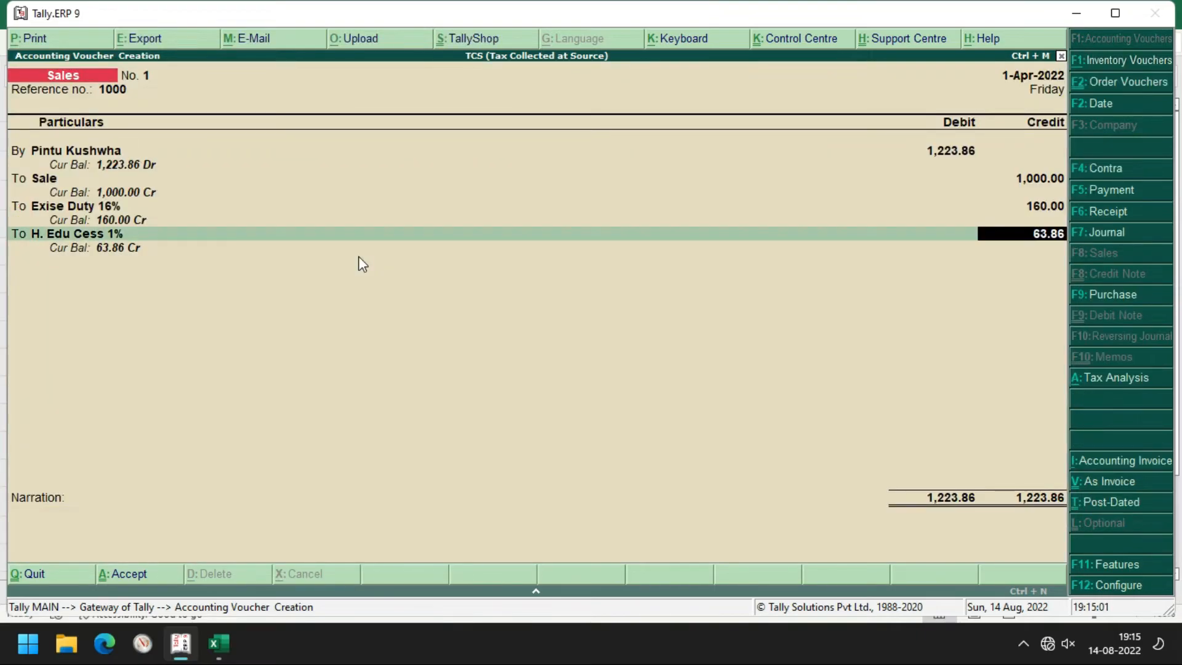
Credit the H. Edu Cess 1% ledger with 1.60, checking the figure against the worksheet
key("alt+Tab")
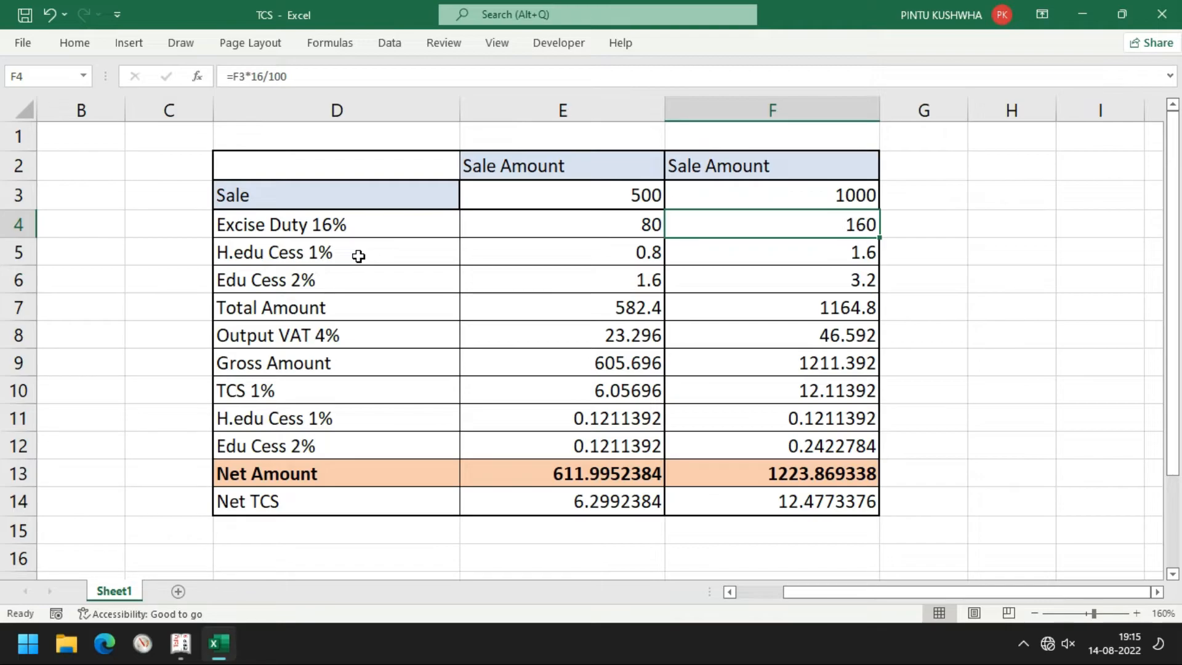
key("alt+Tab")
type("1.60")
key("Return")
key("Return")
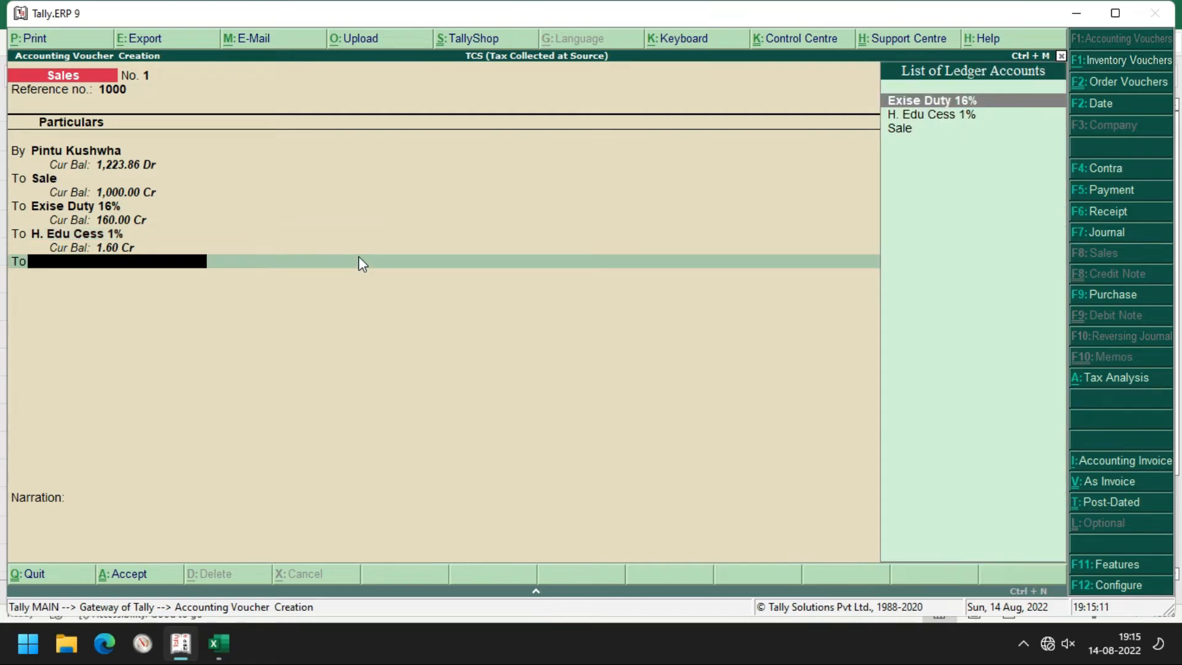
key("alt+Tab")
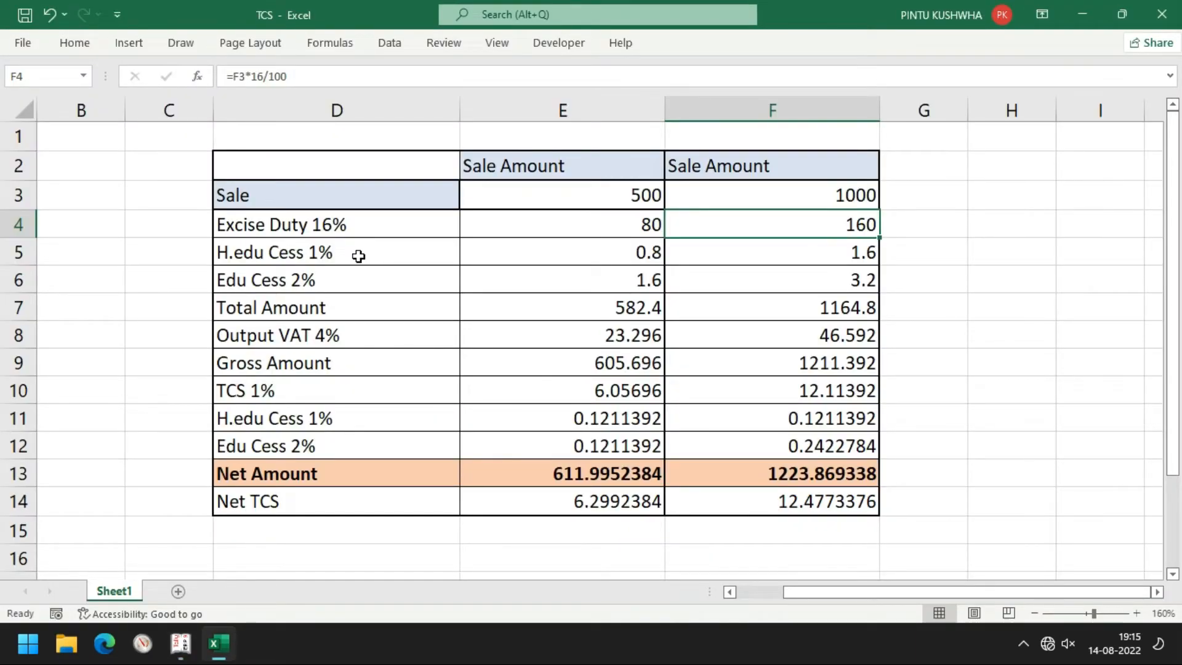
key("alt+Tab")
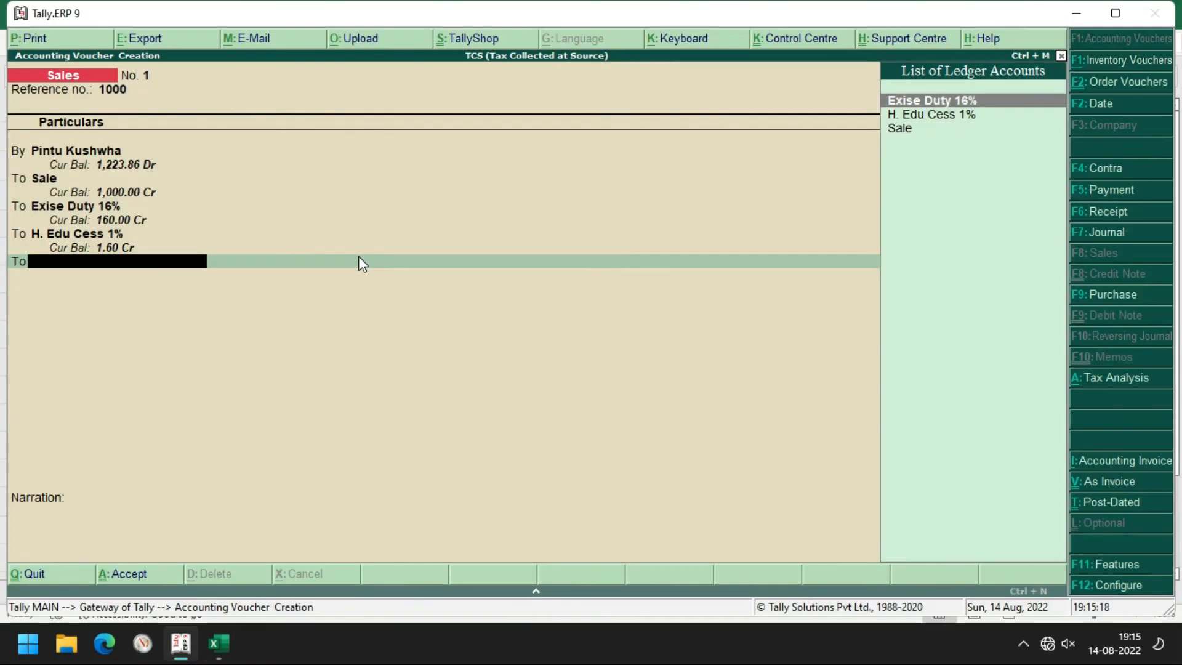
Create the Edu Cess 2% ledger under Duties & Taxes, type Others at 2%, and save it
key("alt+c")
type("Edu C")
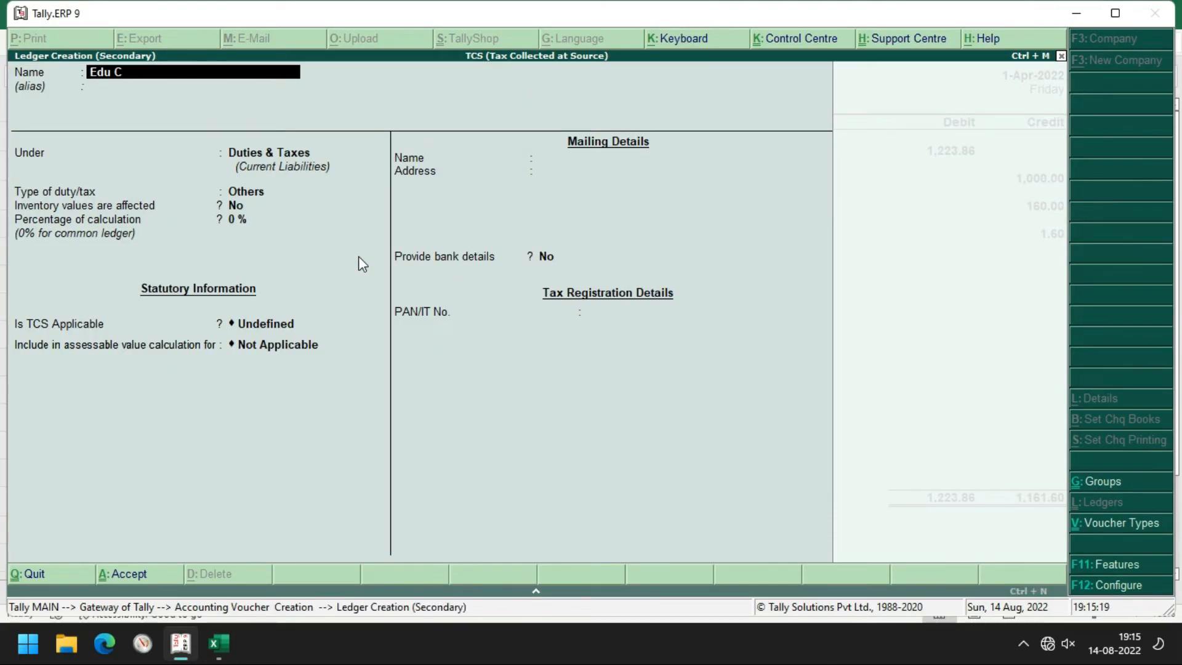
type("ess 2%")
key("Return")
key("Return")
key("Return")
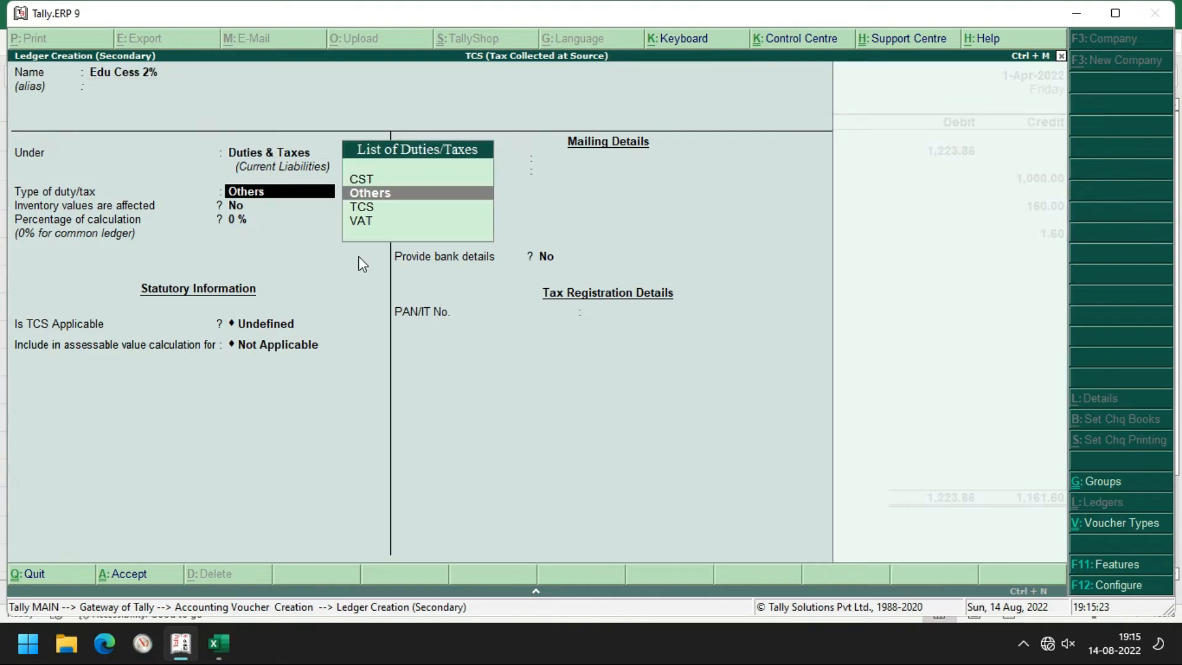
key("Return")
type("2")
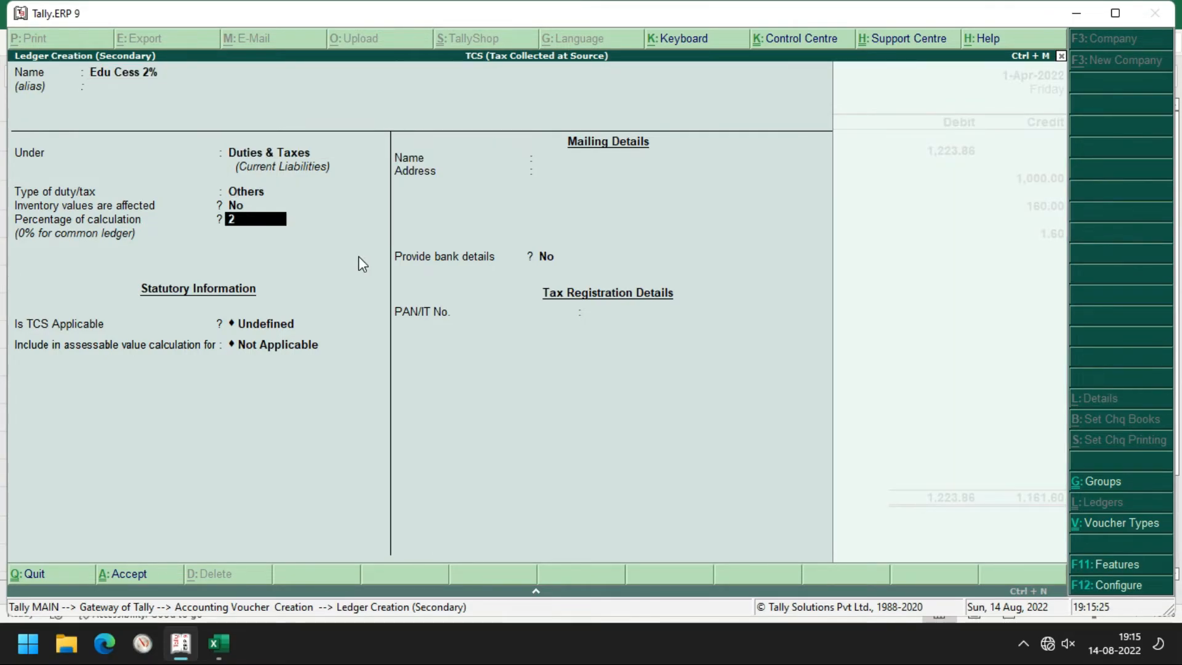
key("Return")
key("Return")
key("Return")
key("Return")
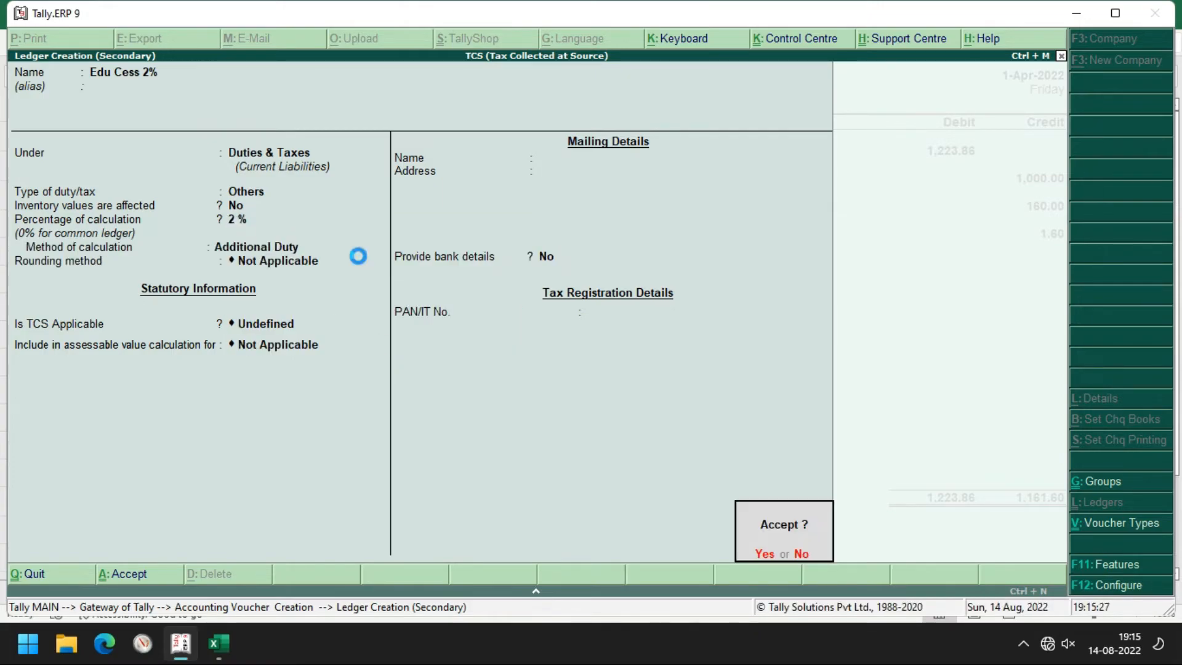
key("Return")
key("alt+Tab")
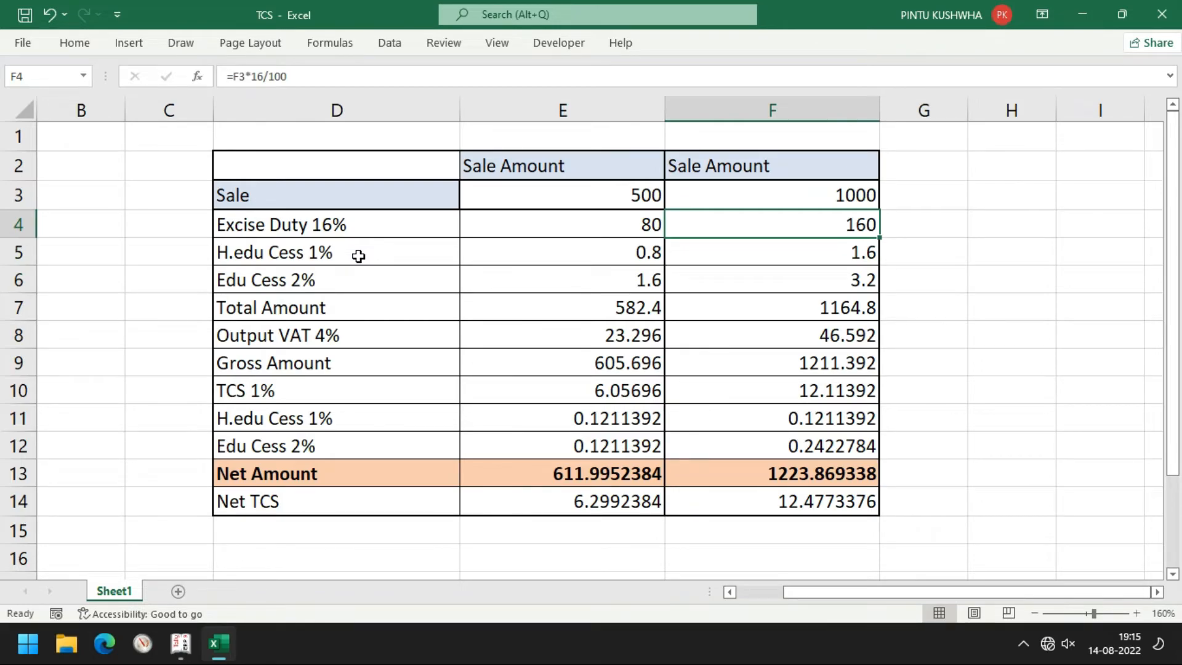
Replace the suggested Edu Cess 2% credit with 3.2 and compare against the Excel worksheet
key("alt+Tab")
key("BackSpace")
type("3.2")
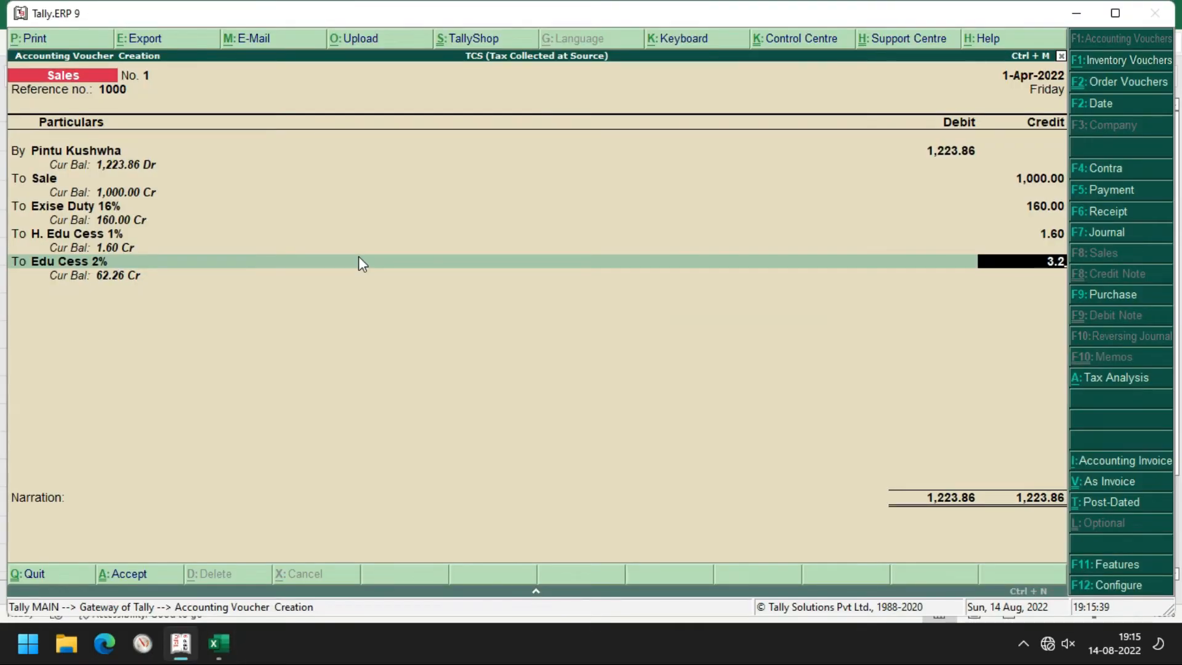
key("Return")
key("Return")
key("alt+Tab")
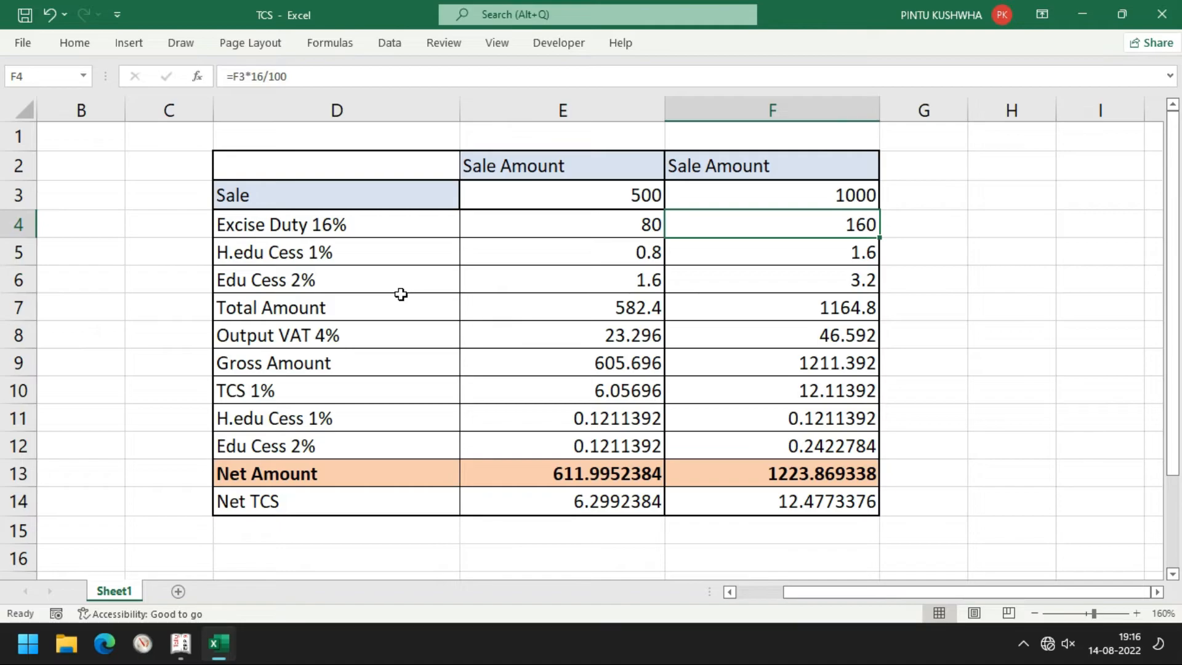
Check the Output VAT 4% label in Excel, then create an OUTPUT Vat 4% ledger of VAT type at 4%
double_click(302, 336)
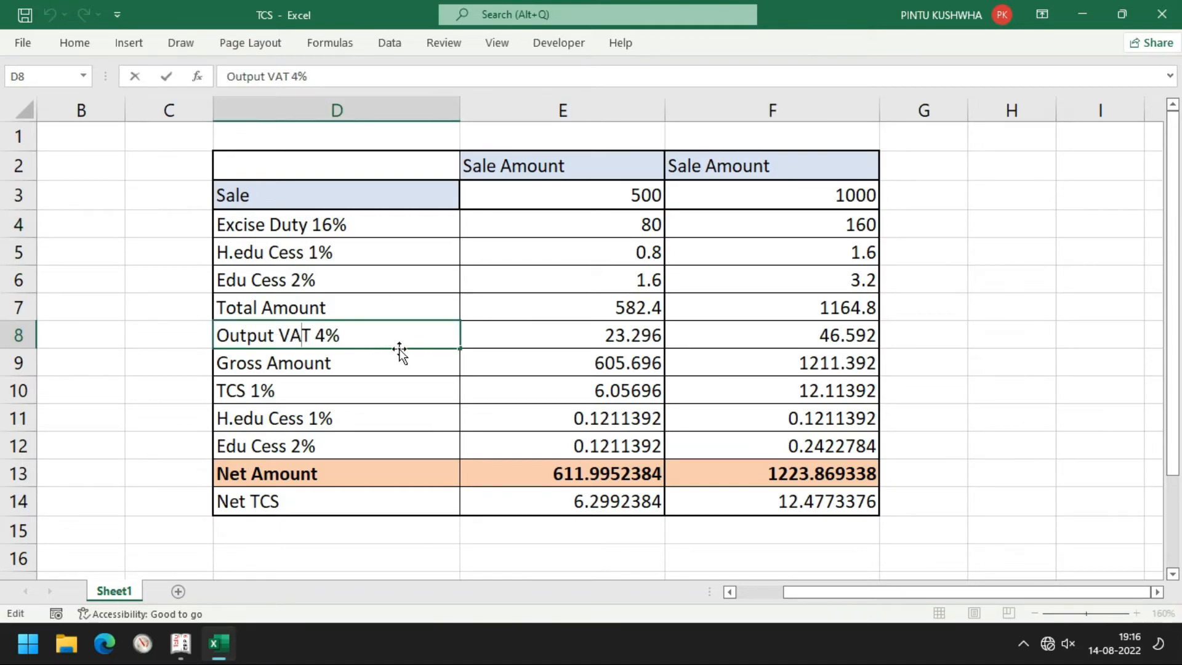
key("alt+Tab")
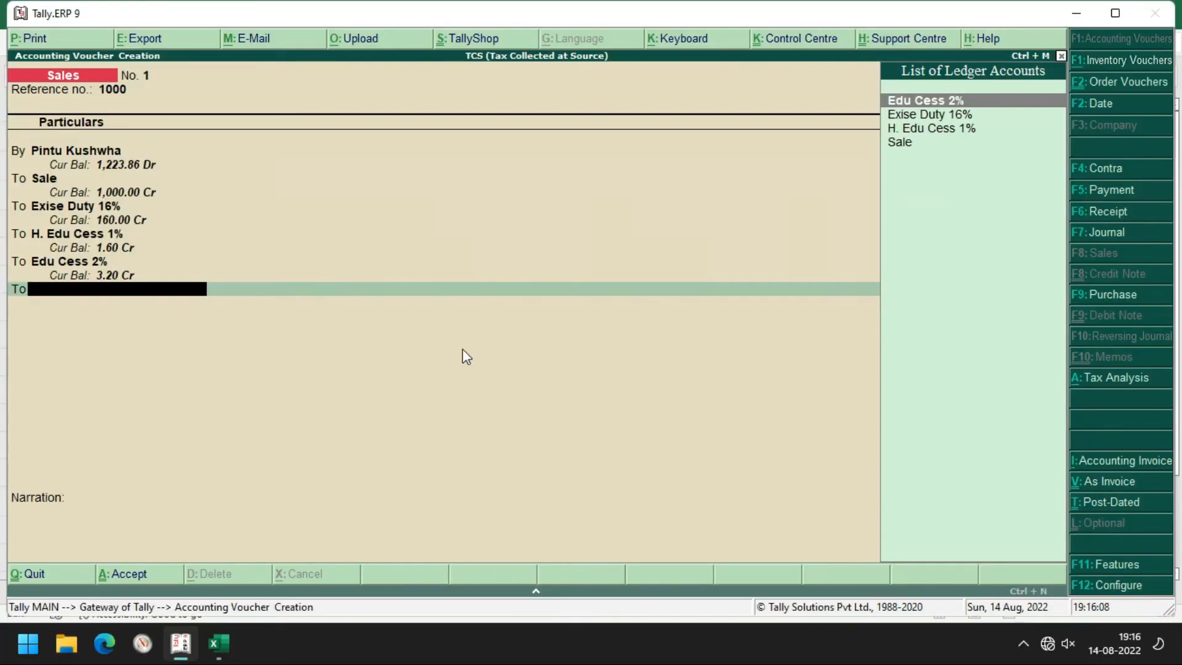
key("alt+c")
type("O")
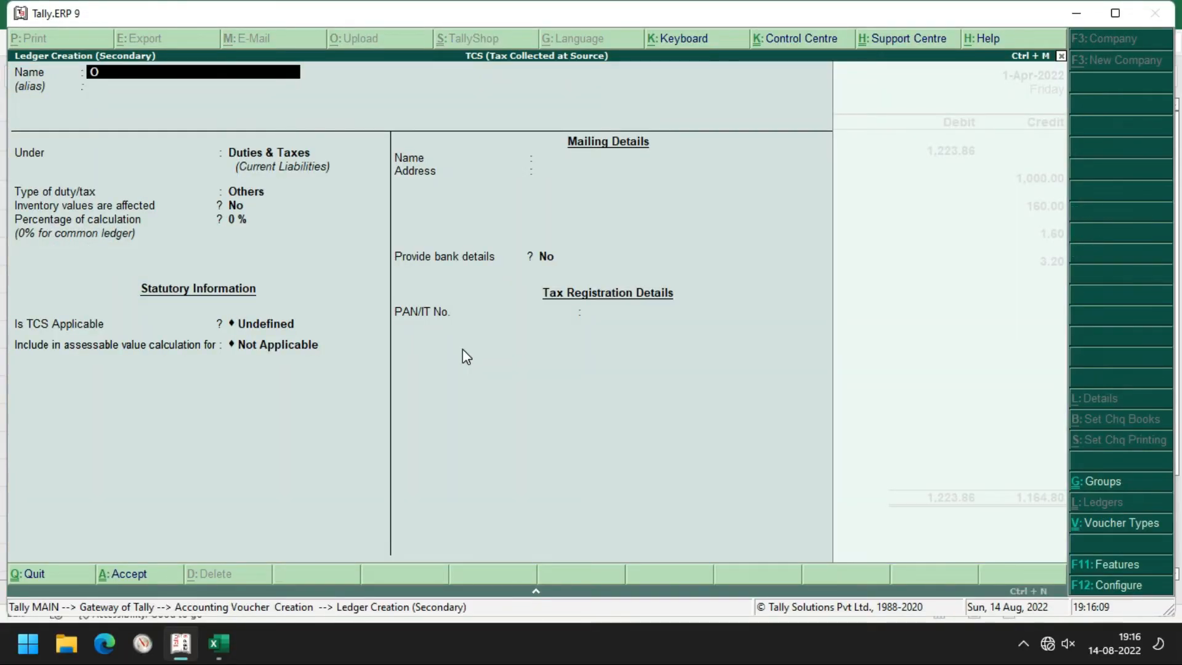
type("UTPUT Vat 4%")
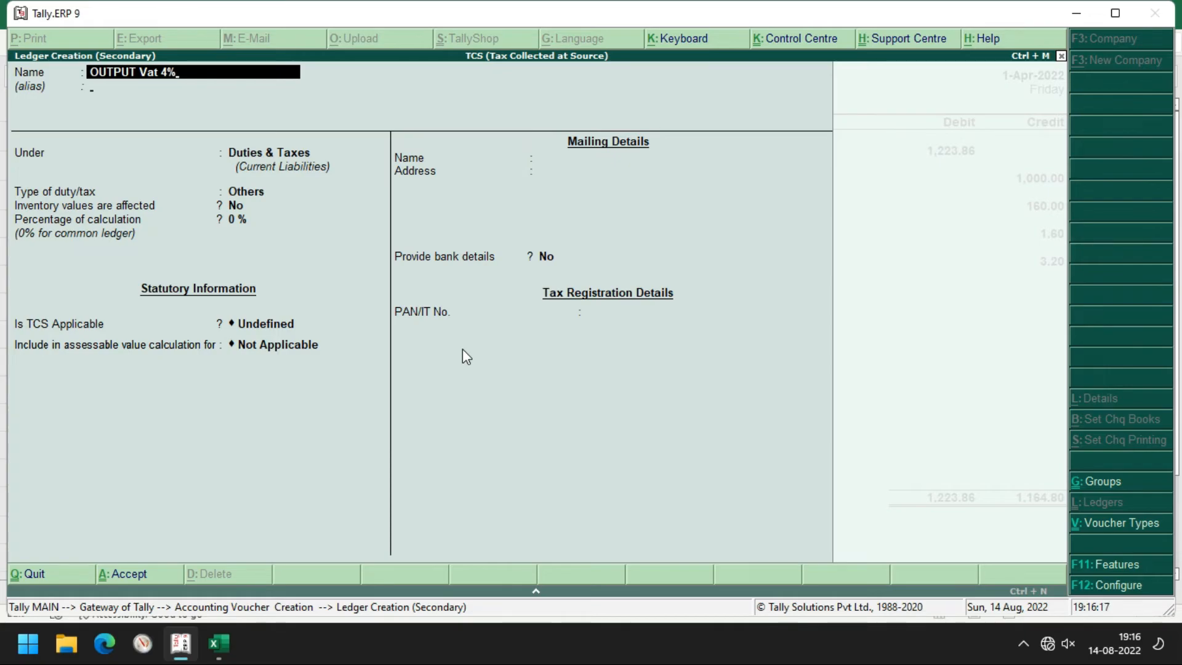
key("Return")
key("Return")
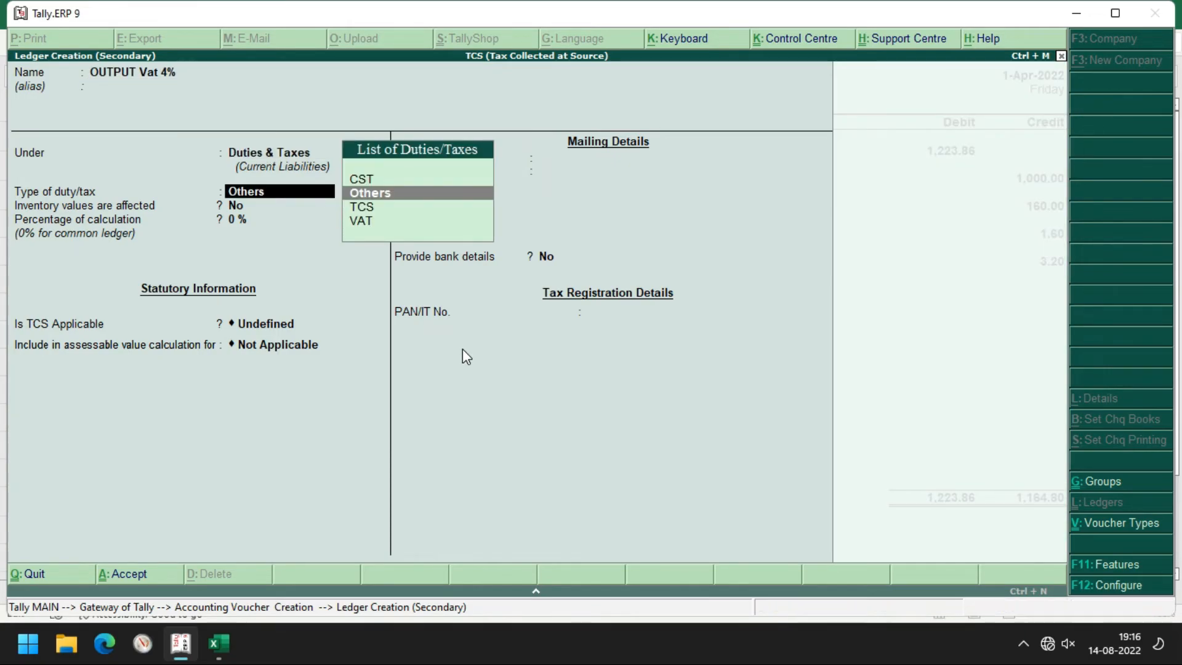
type("v")
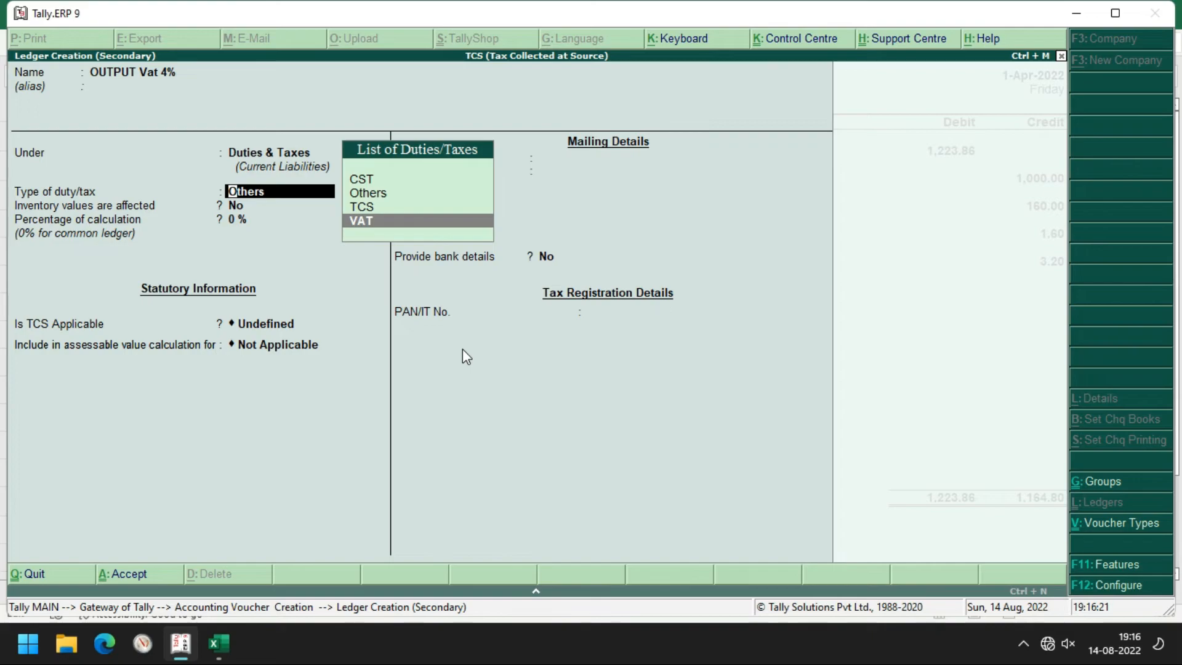
key("Return")
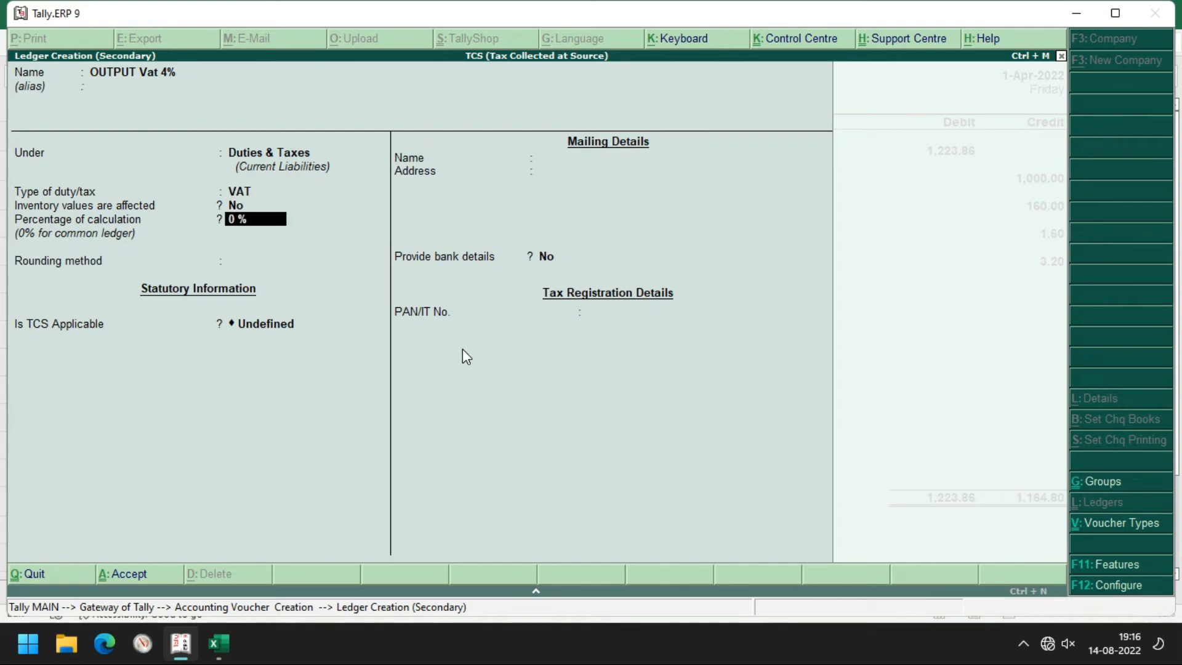
type("4")
key("Return")
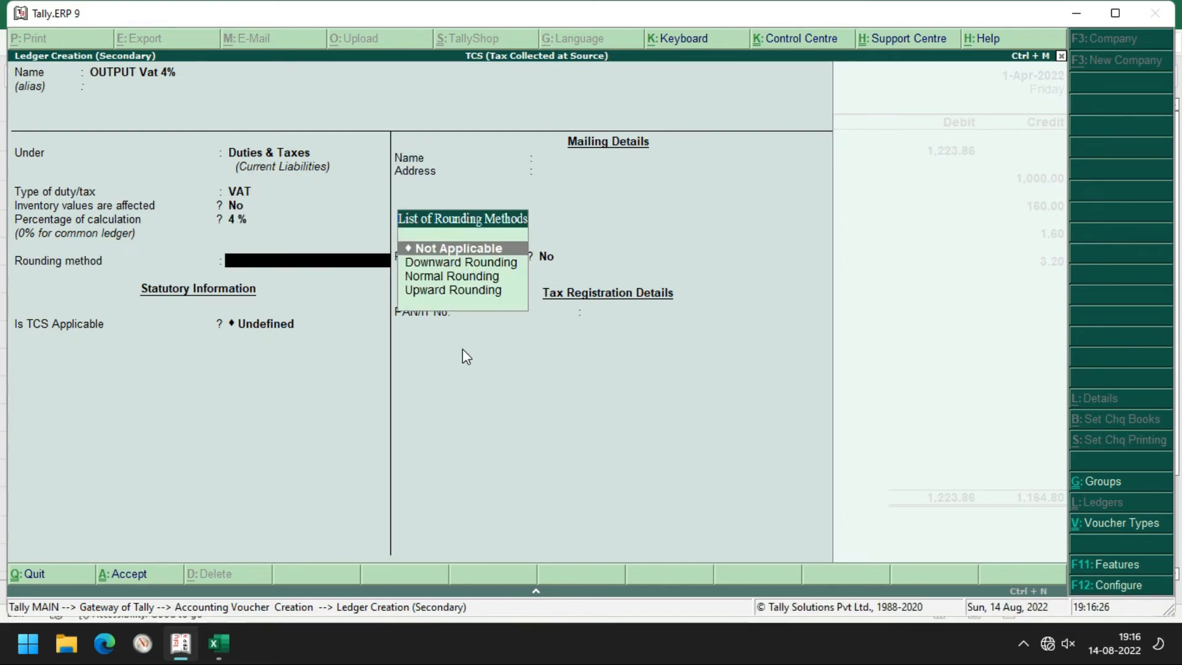
Make OUTPUT Vat 4% TCS Applicable for nature of goods Any and save it onto the voucher
key("Return")
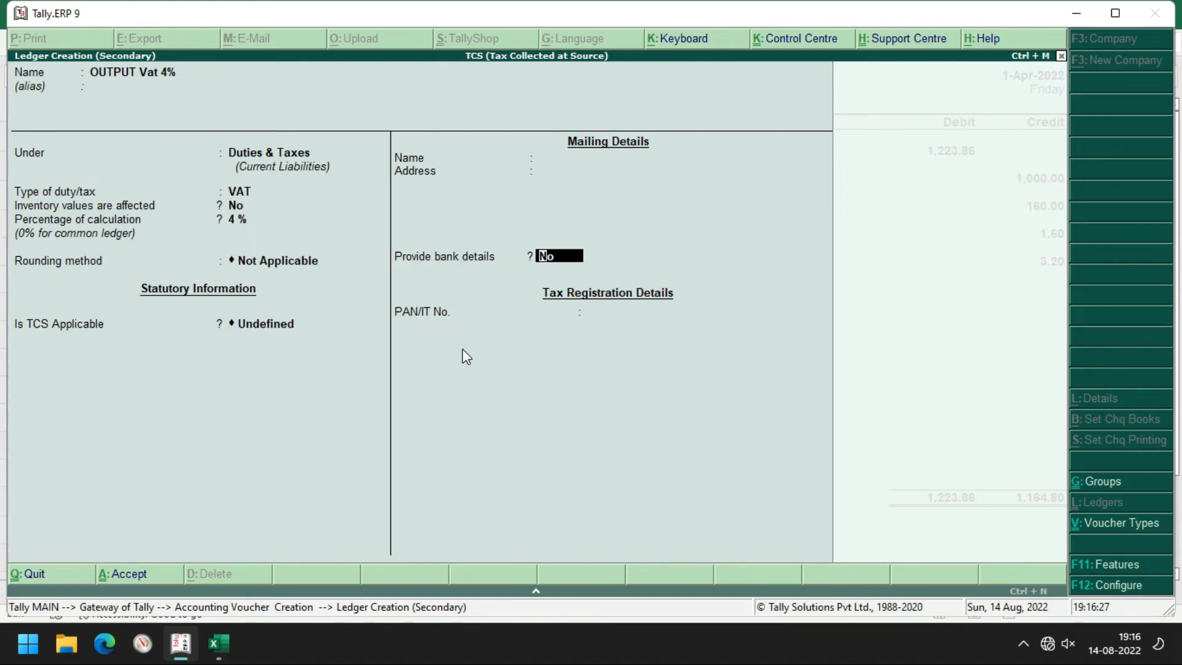
key("Return")
key("Up")
key("Up")
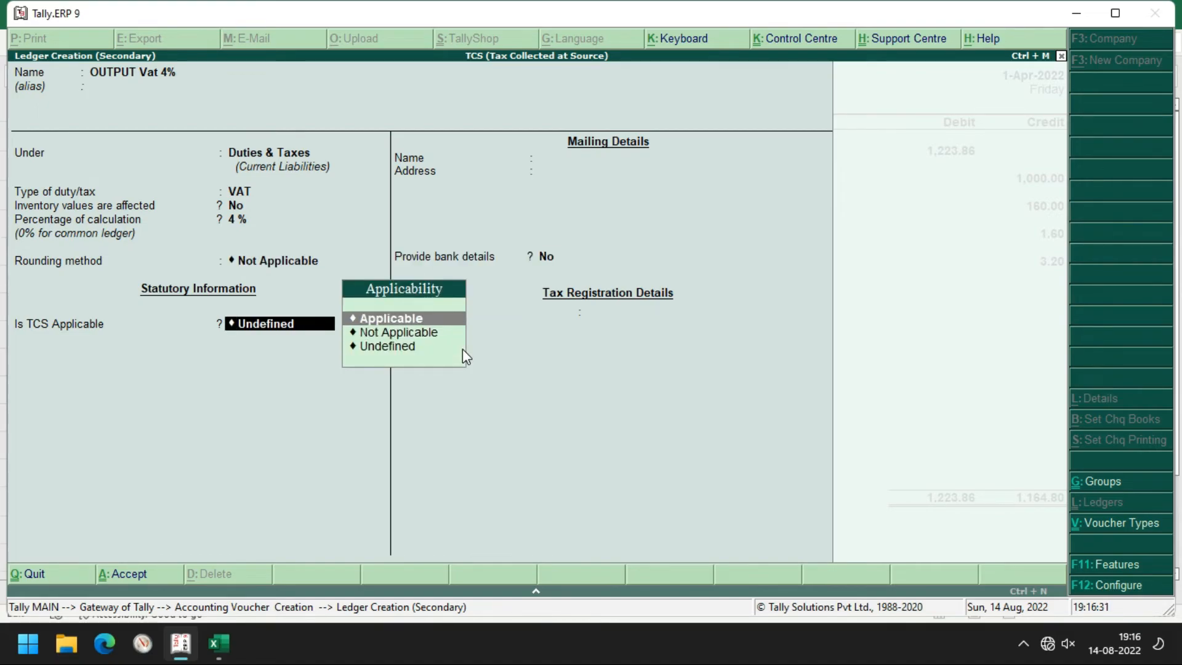
key("Return")
key("Up")
key("Up")
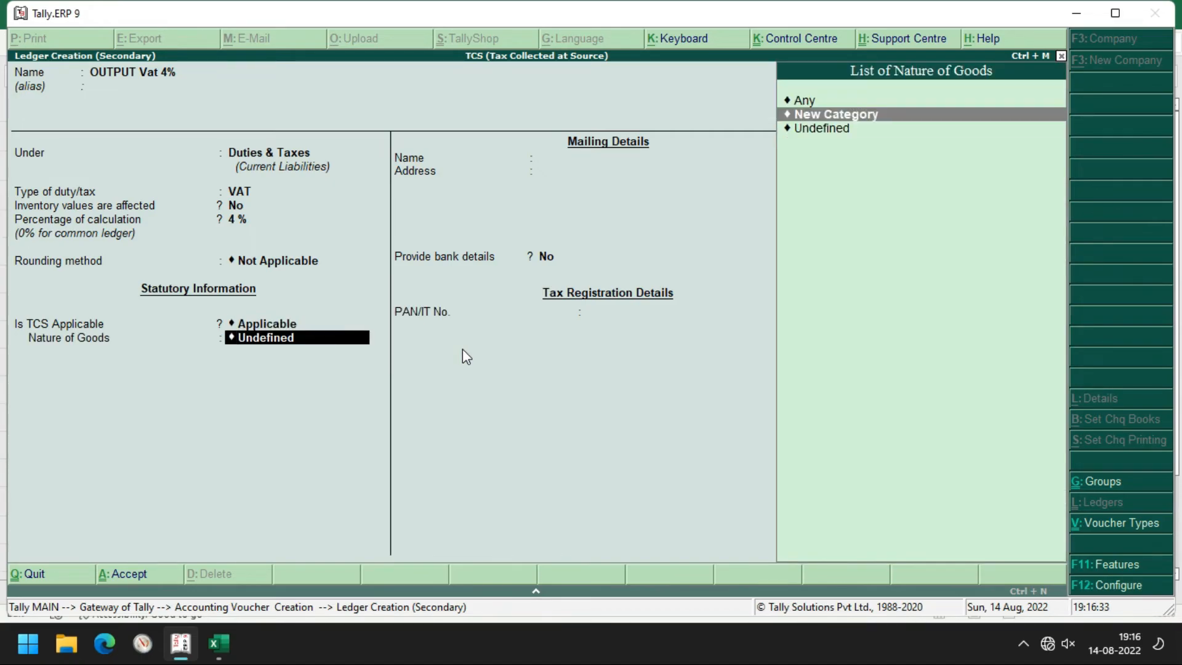
key("Return")
key("Return")
key("Return")
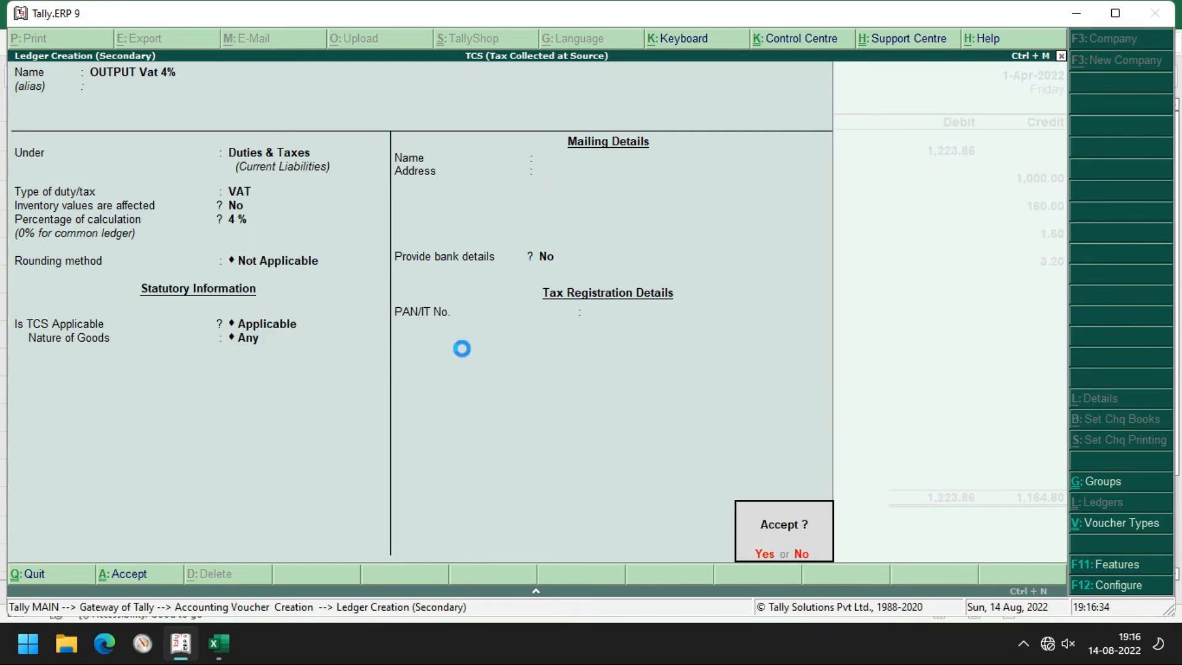
key("Return")
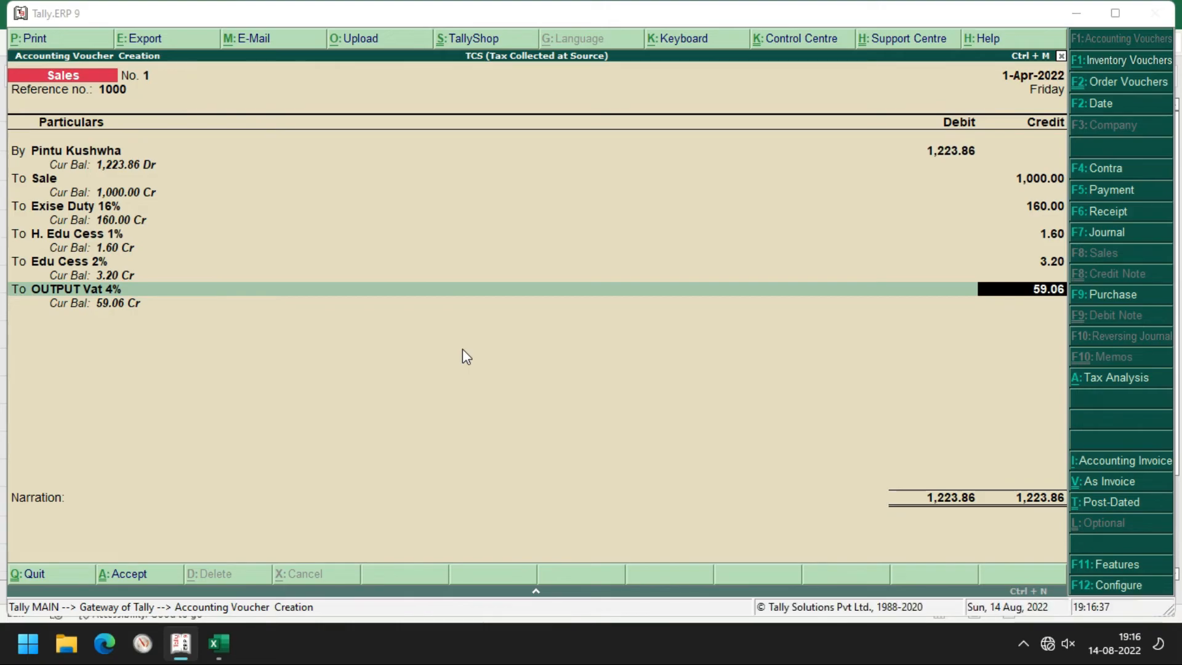
key("alt+Tab")
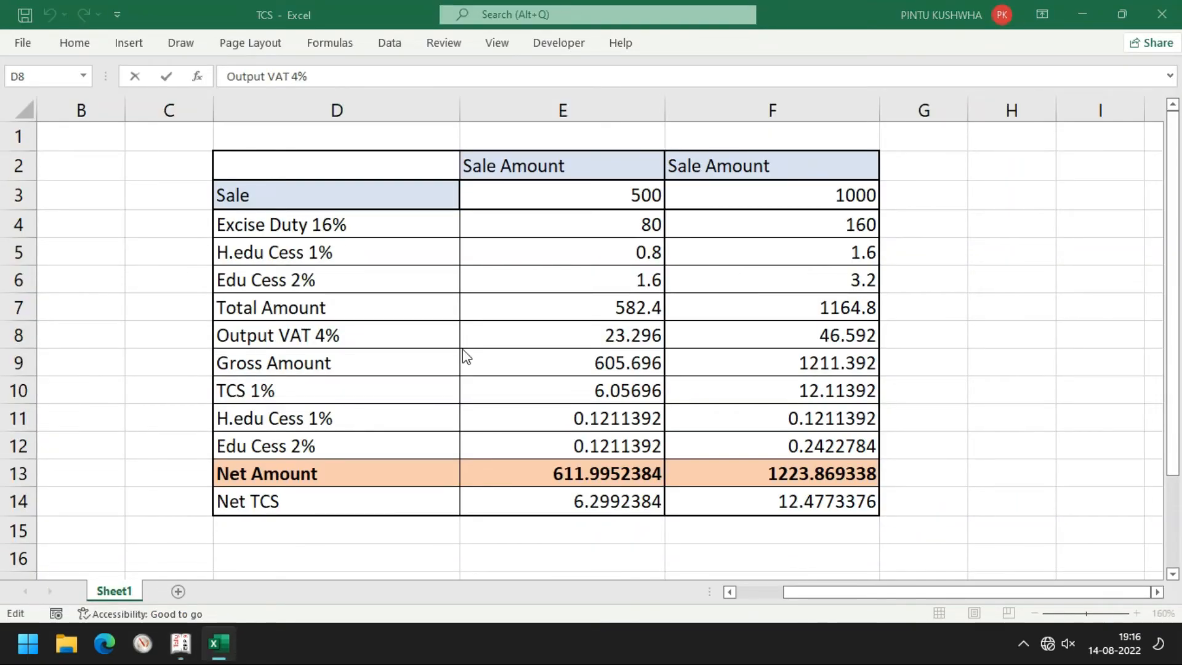
Correct the OUTPUT Vat 4% credit amount to 46.59
key("alt+Tab")
type("46.59")
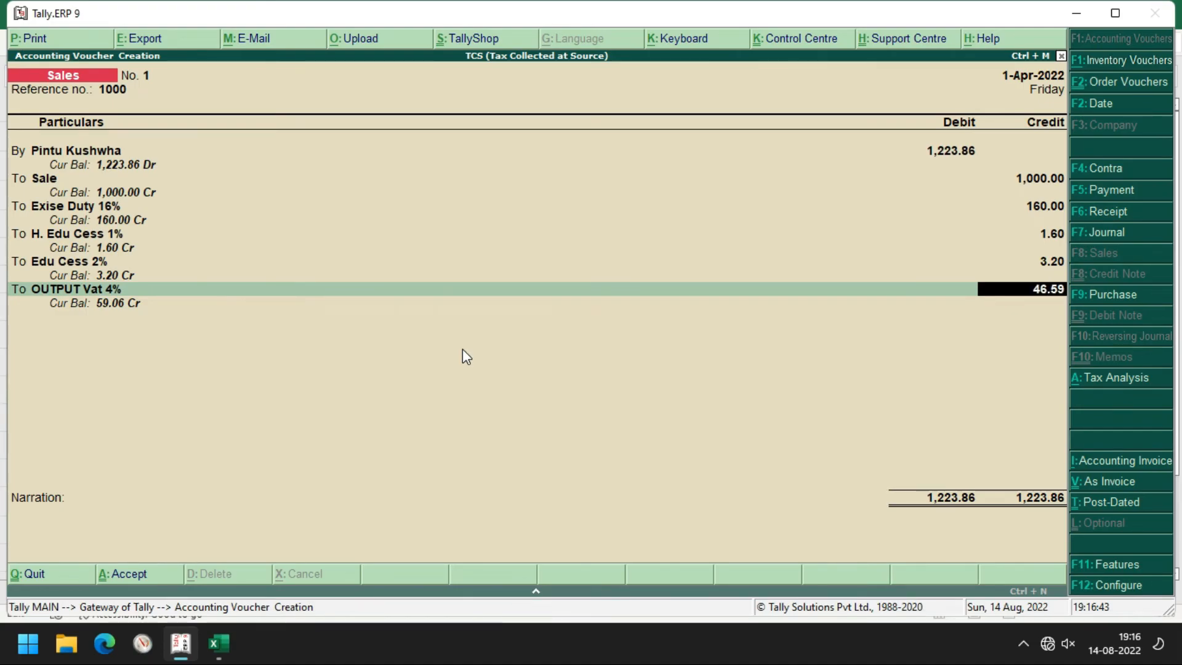
key("Return")
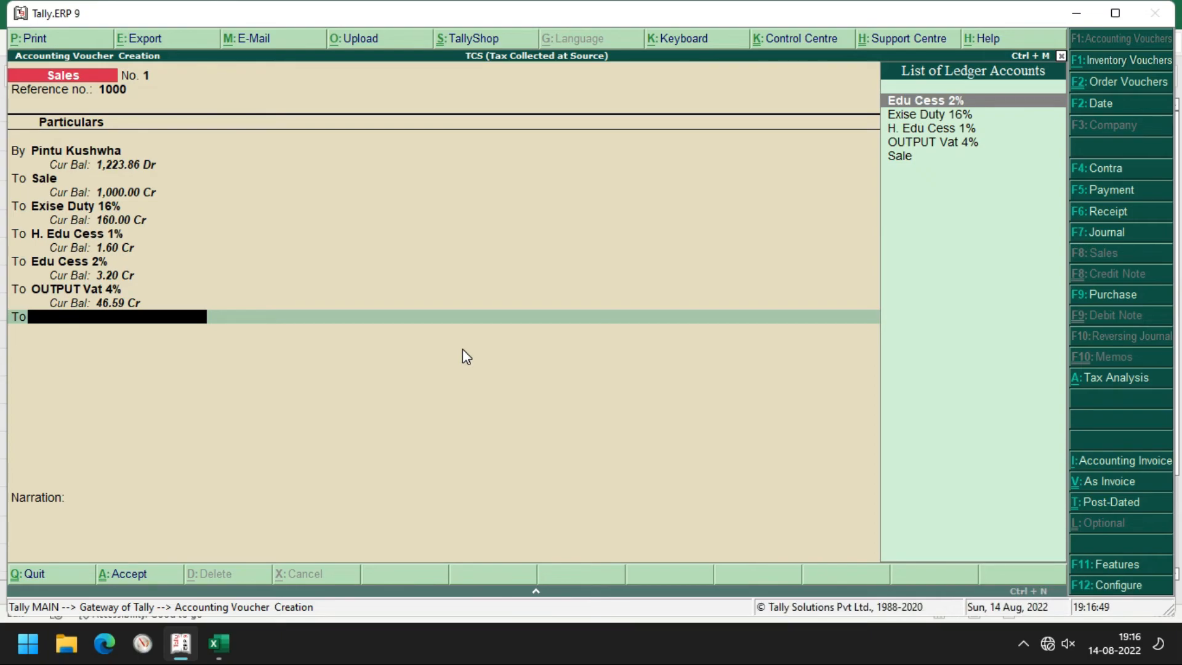
Create the TCS 1% ledger under Duties & Taxes with duty type TCS and nature of goods Any
key("alt+c")
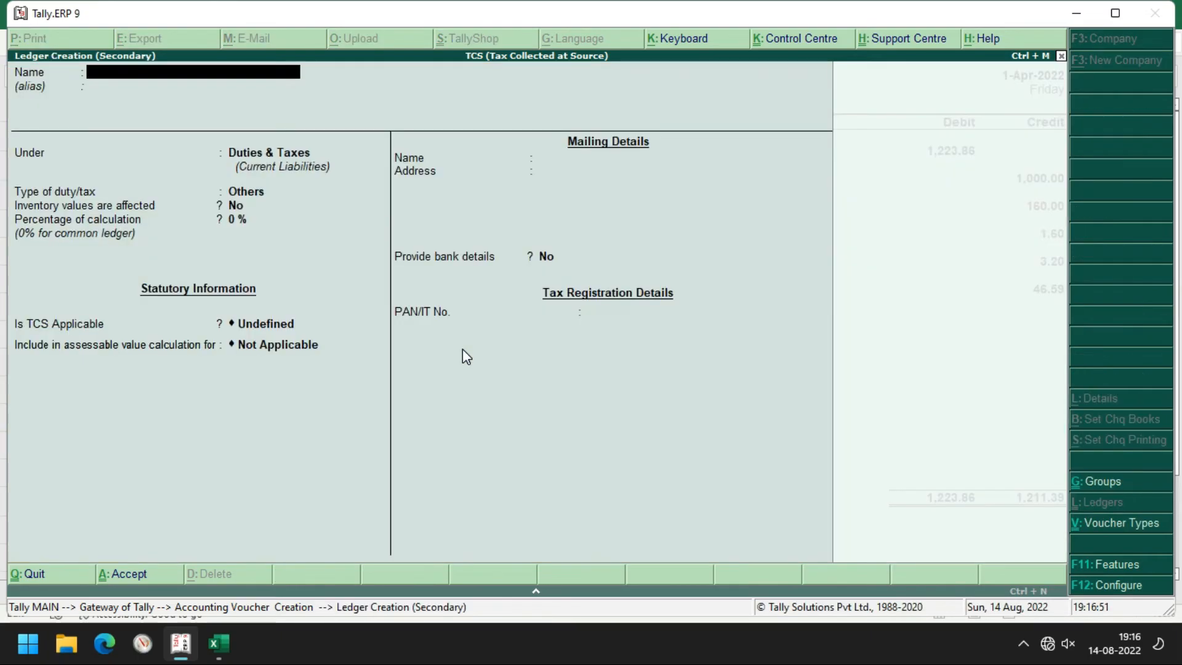
type("Tcs")
key("BackSpace")
key("BackSpace")
type("CS")
key("alt+Tab")
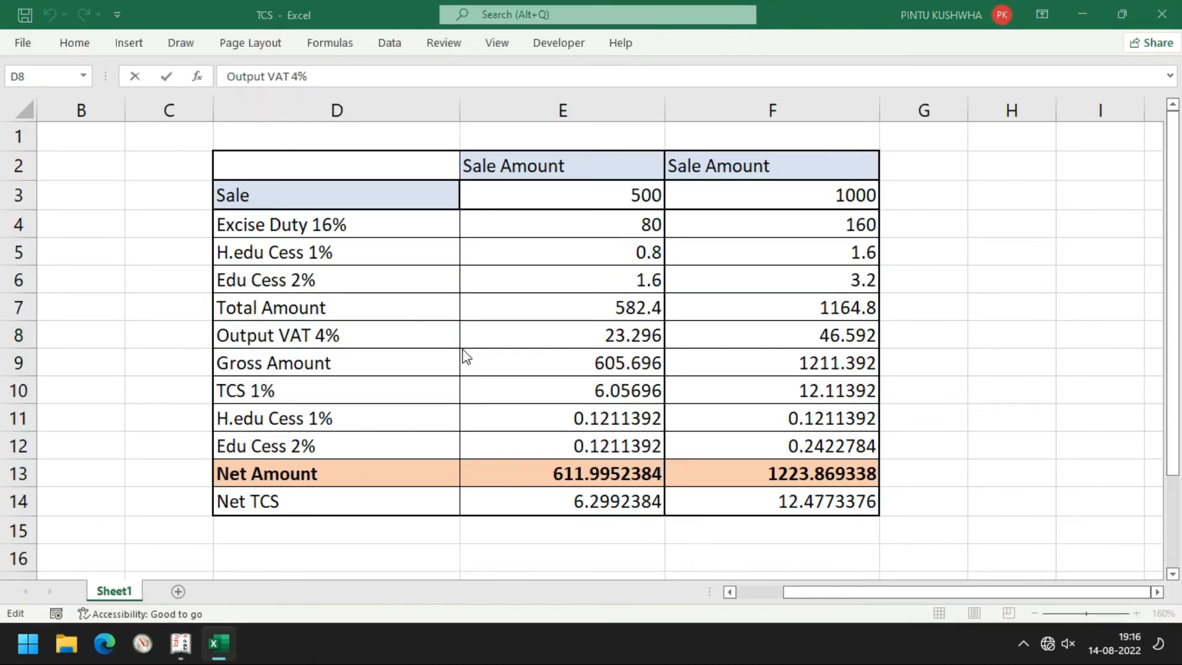
key("alt+Tab")
type("1%")
key("Return")
key("Return")
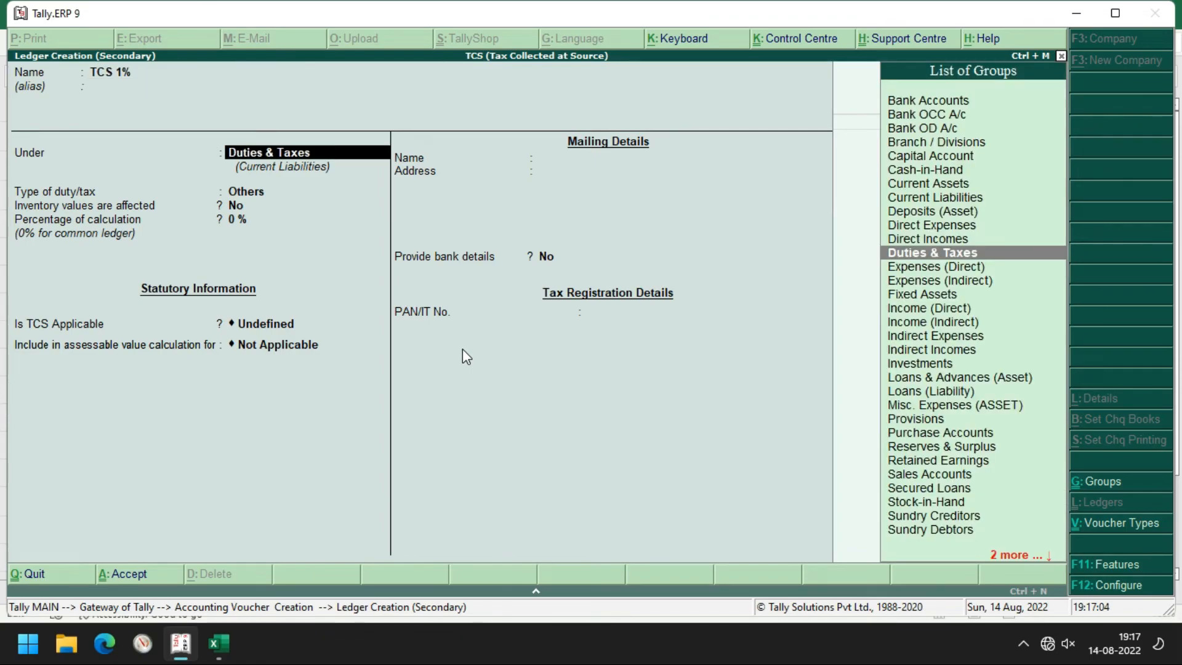
key("Return")
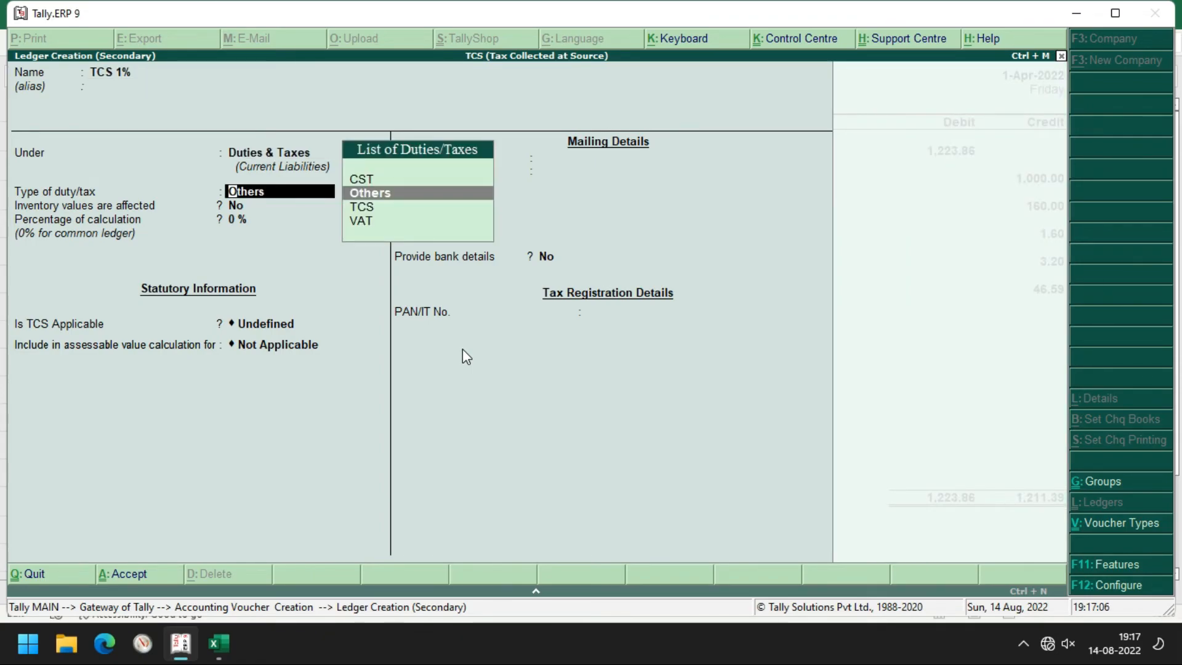
key("Down")
key("Return")
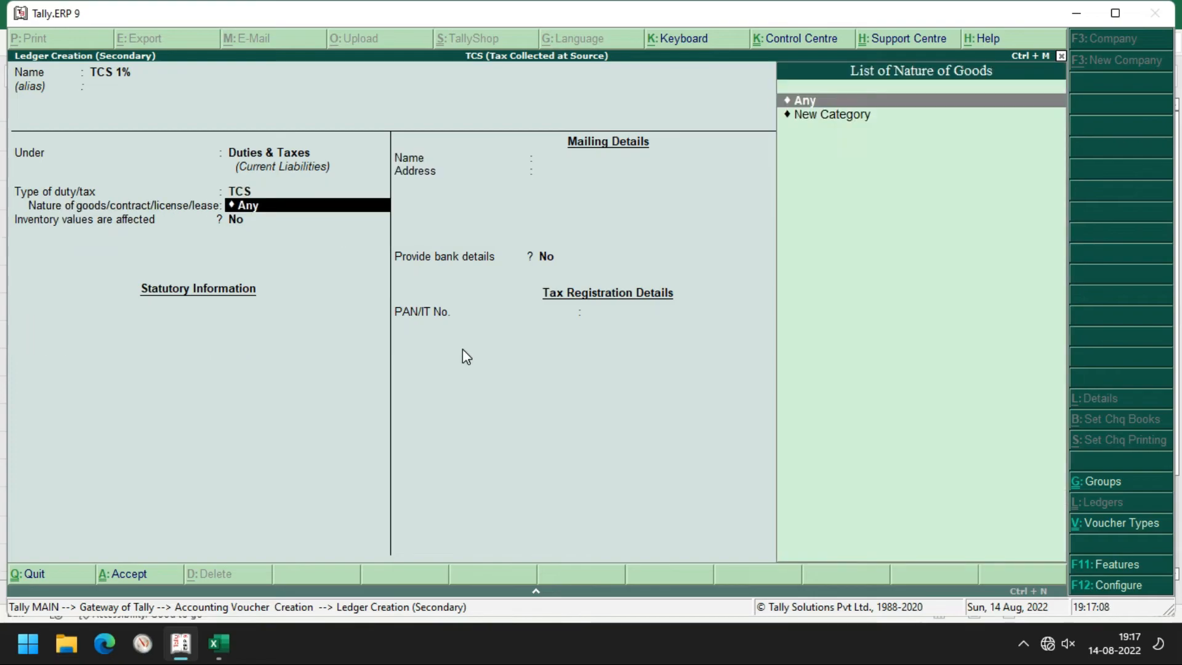
key("Return")
key("Return")
key("Return")
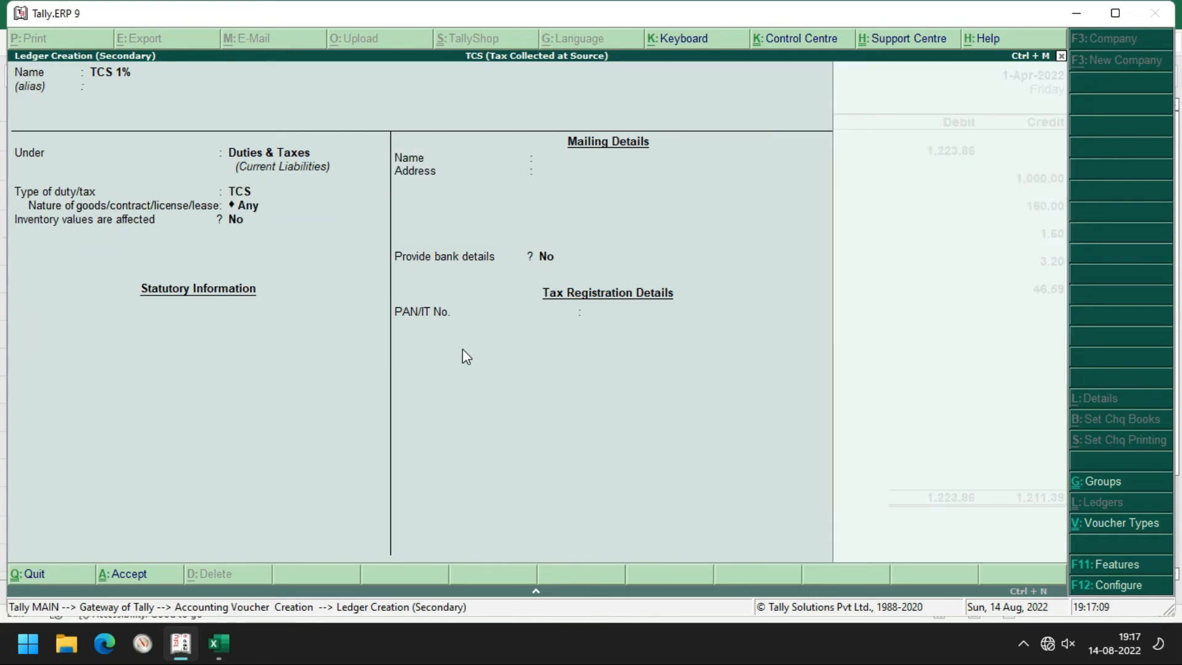
key("Return")
key("Return")
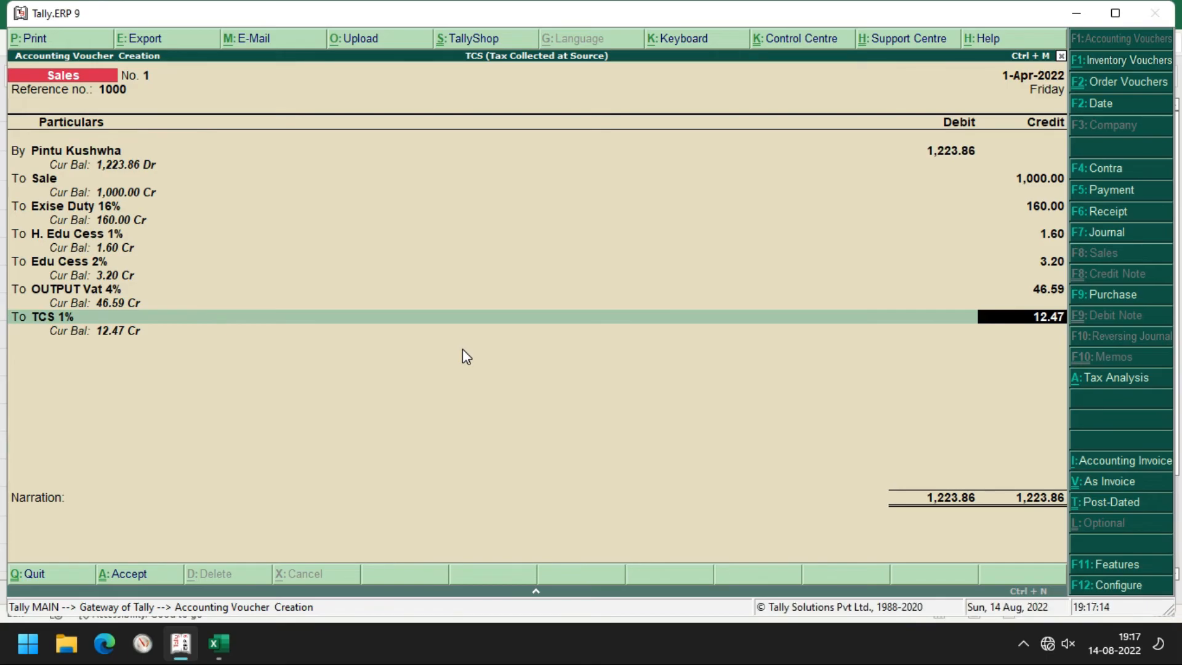
key("alt+Tab")
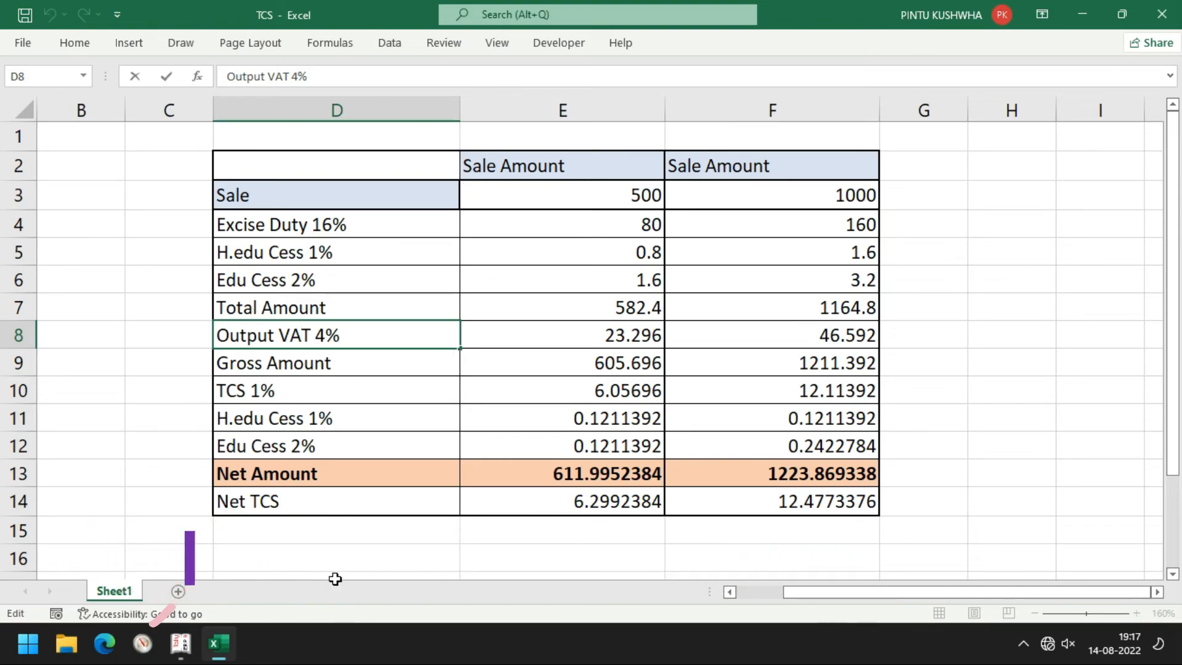
After checking Net TCS in cell F14, accept voucher No. 1 at 1,223.86 and reopen it
left_click(832, 509)
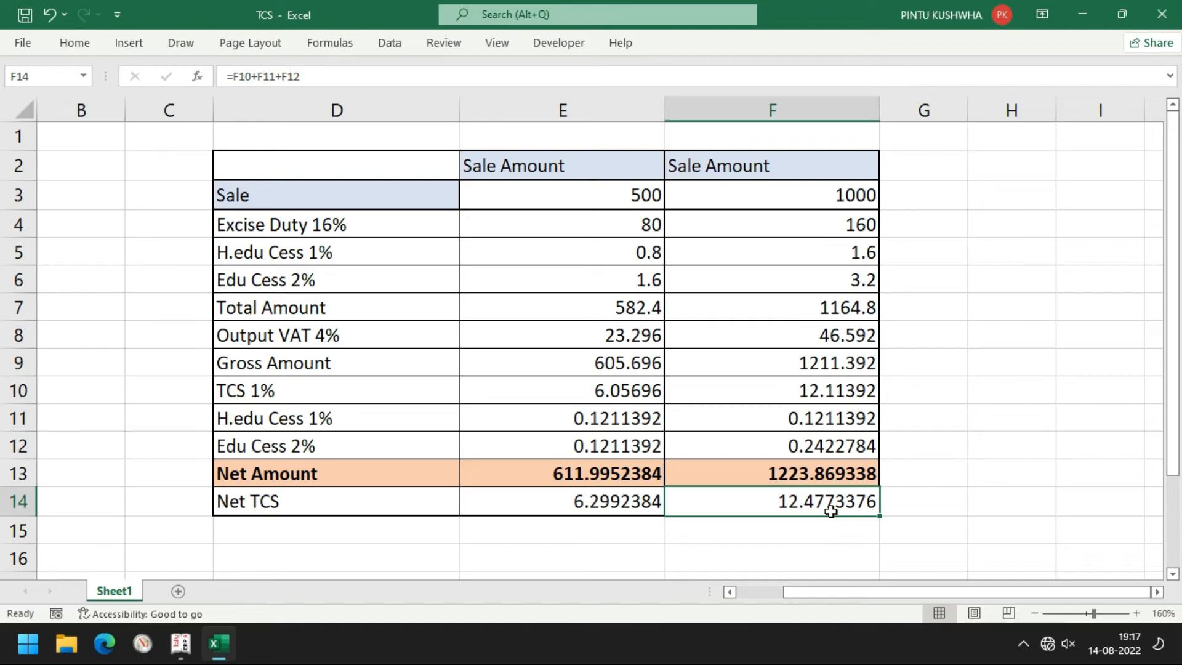
key("alt+Tab")
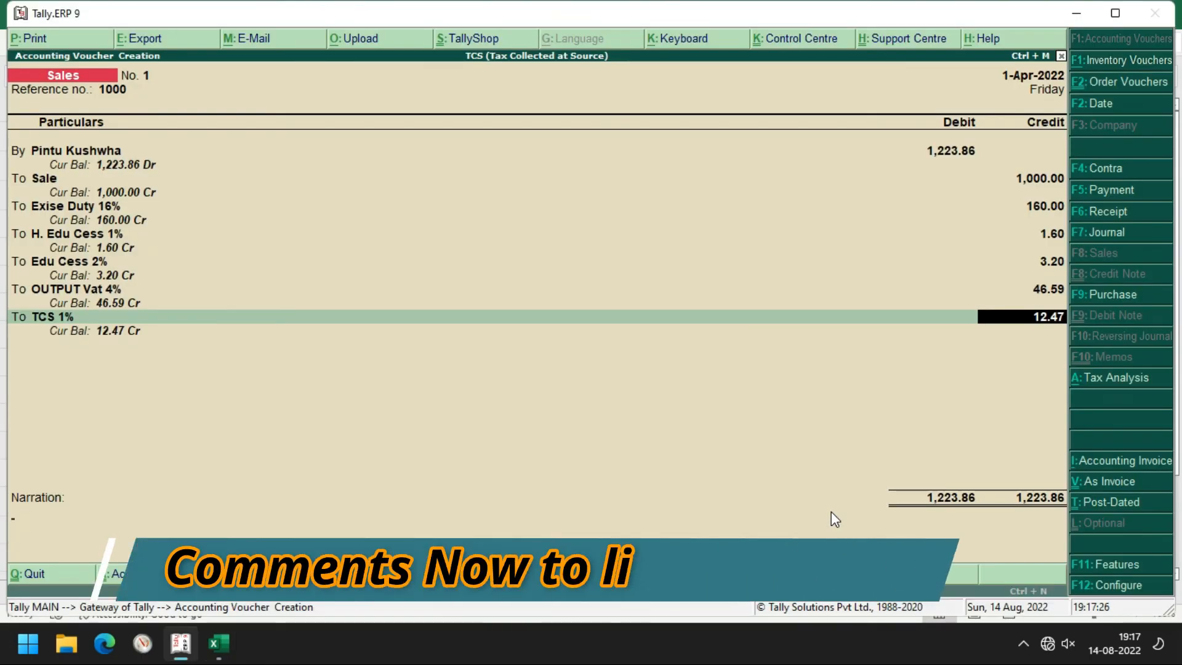
key("Return")
key("Return")
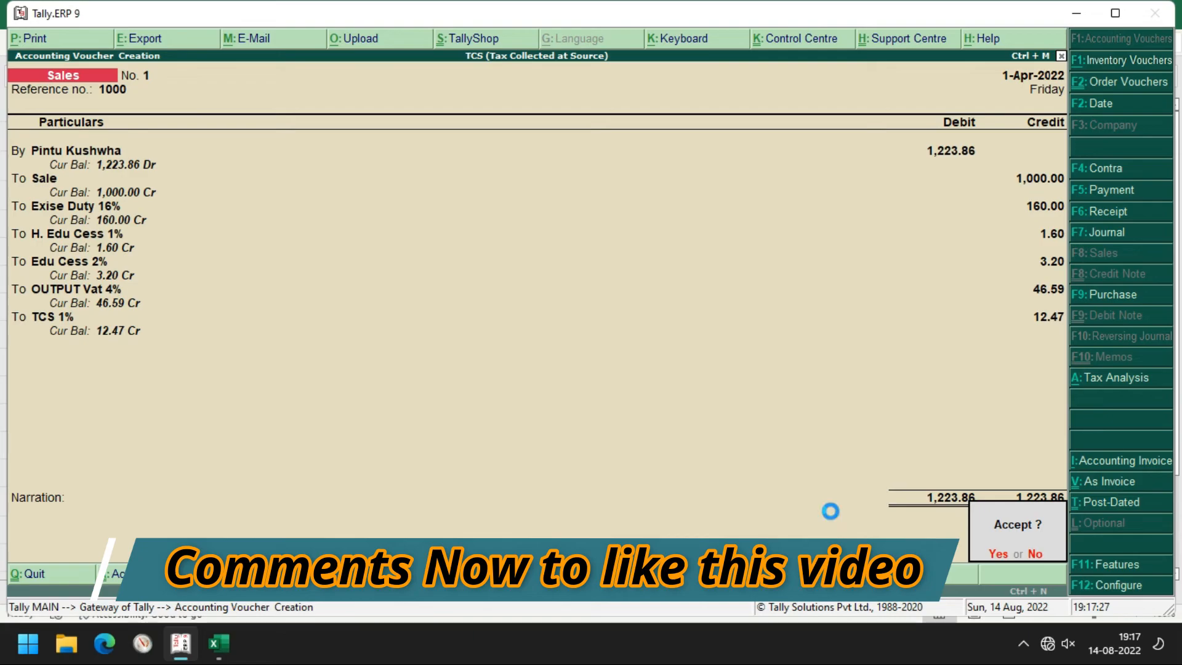
key("Return")
key("Page_Up")
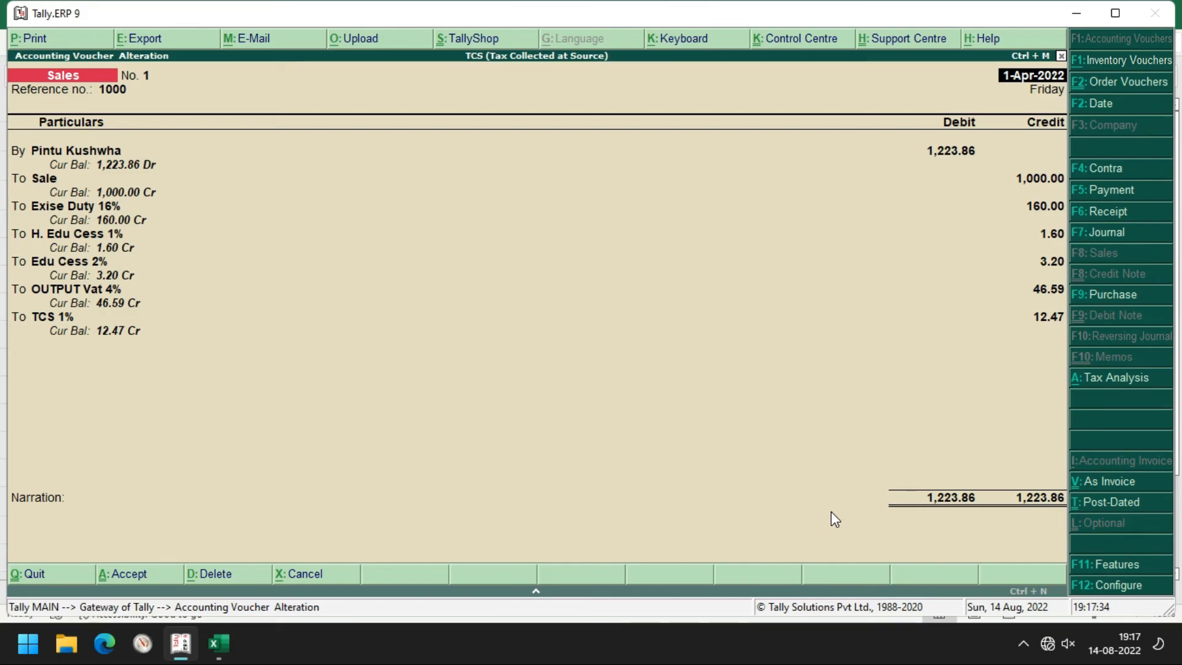
Print-preview sales voucher No. 1 and zoom the invoice in twice
key("alt+p")
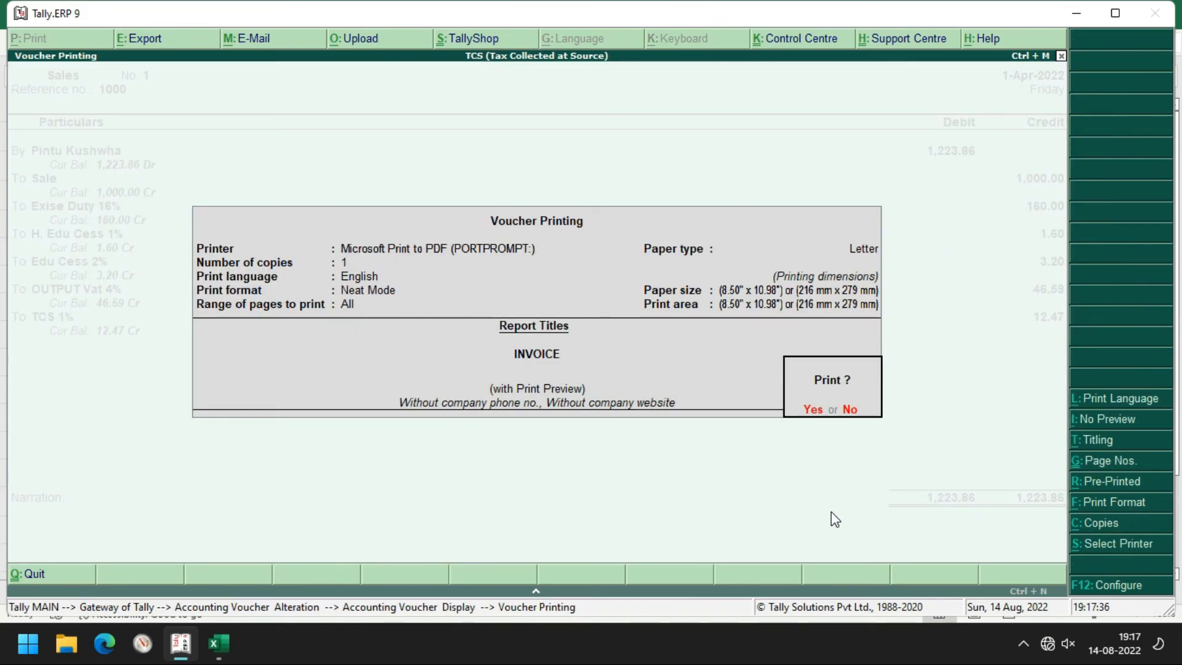
key("Return")
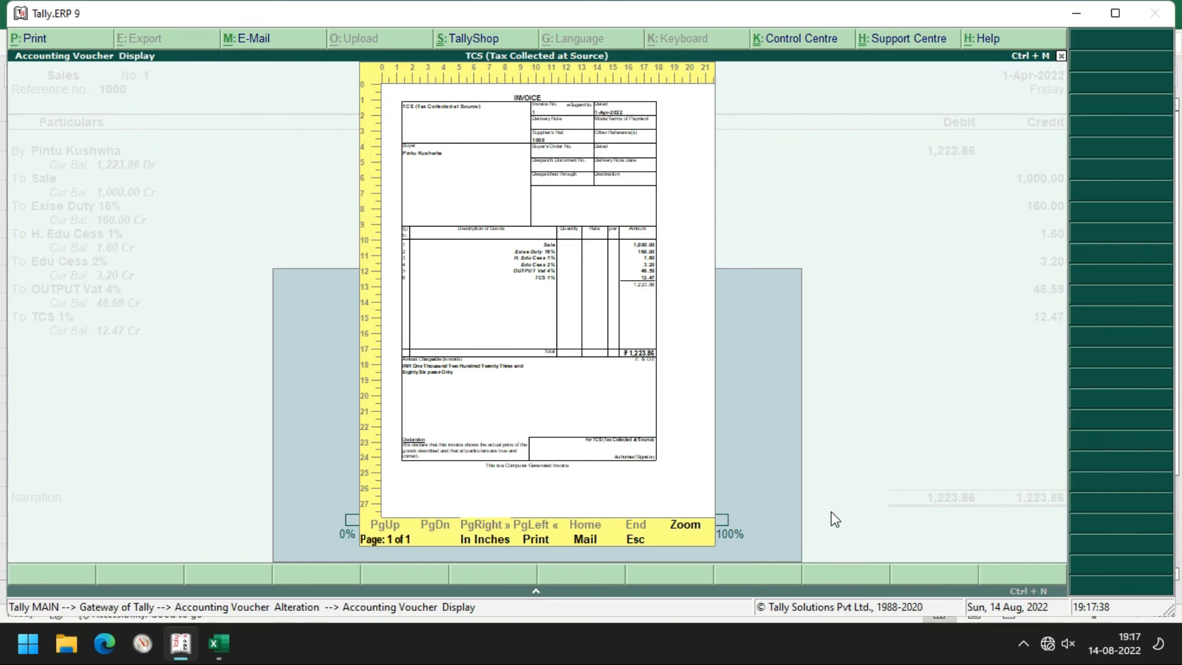
left_click(690, 527)
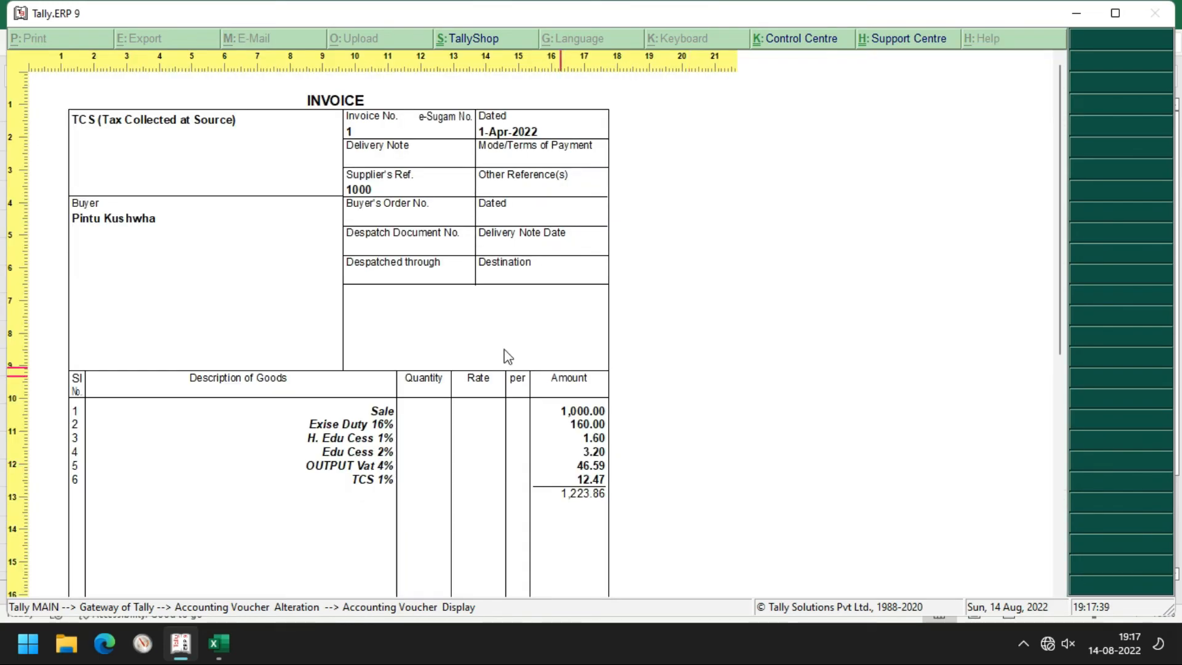
left_click(249, 258)
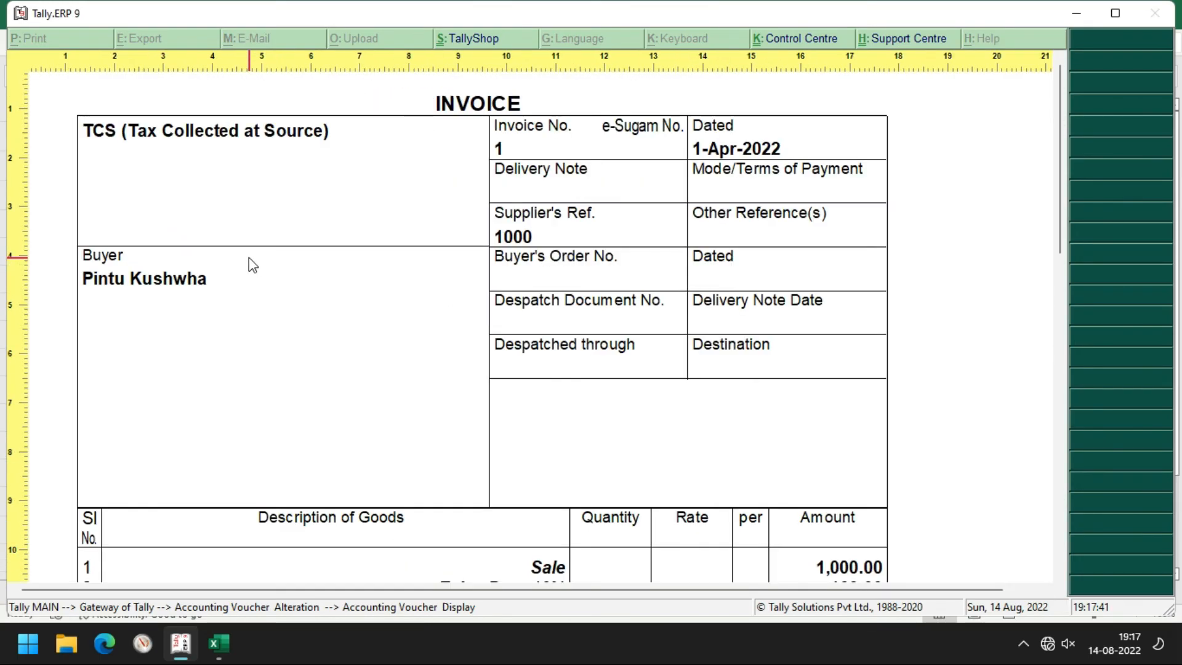
Scroll through the enlarged invoice to check TCS 1% at 12.47 and total ₹1,223.86
scroll(855, 336, "down", 1)
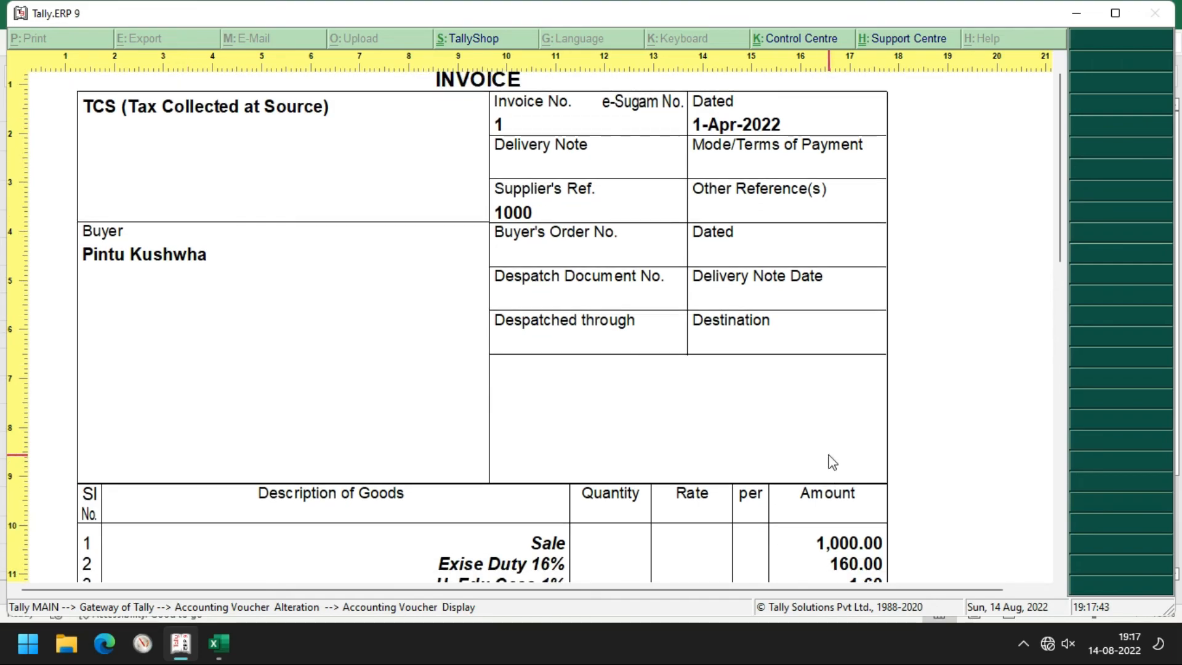
scroll(833, 462, "up", 2)
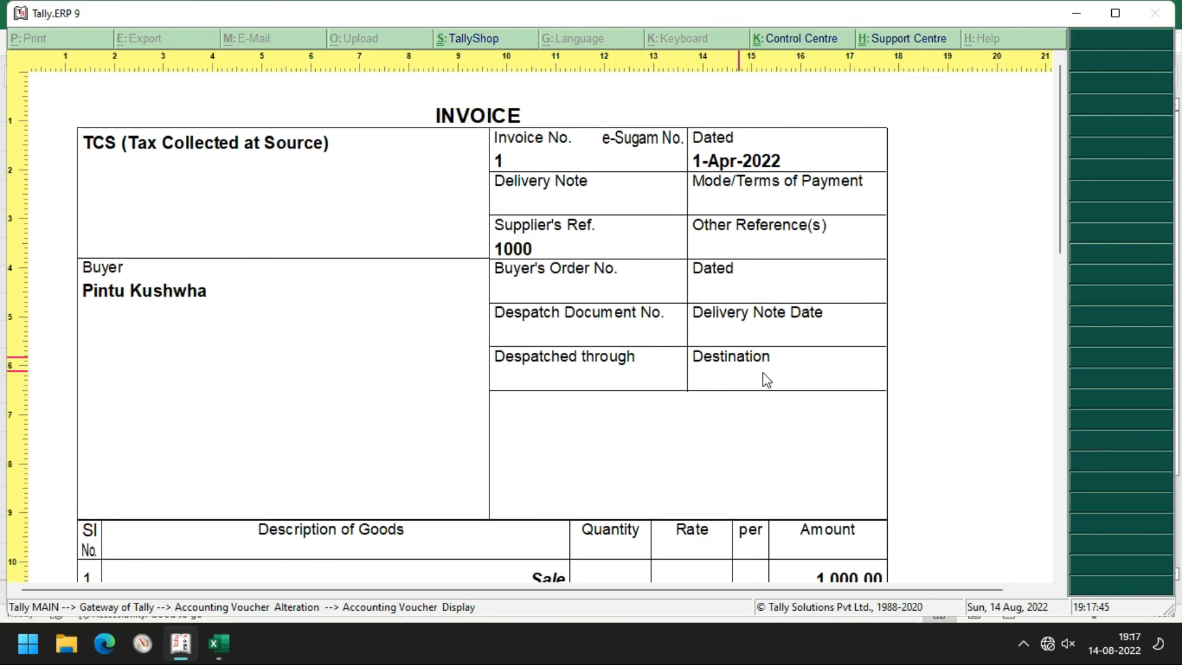
scroll(767, 379, "down", 8)
scroll(770, 380, "down", 5)
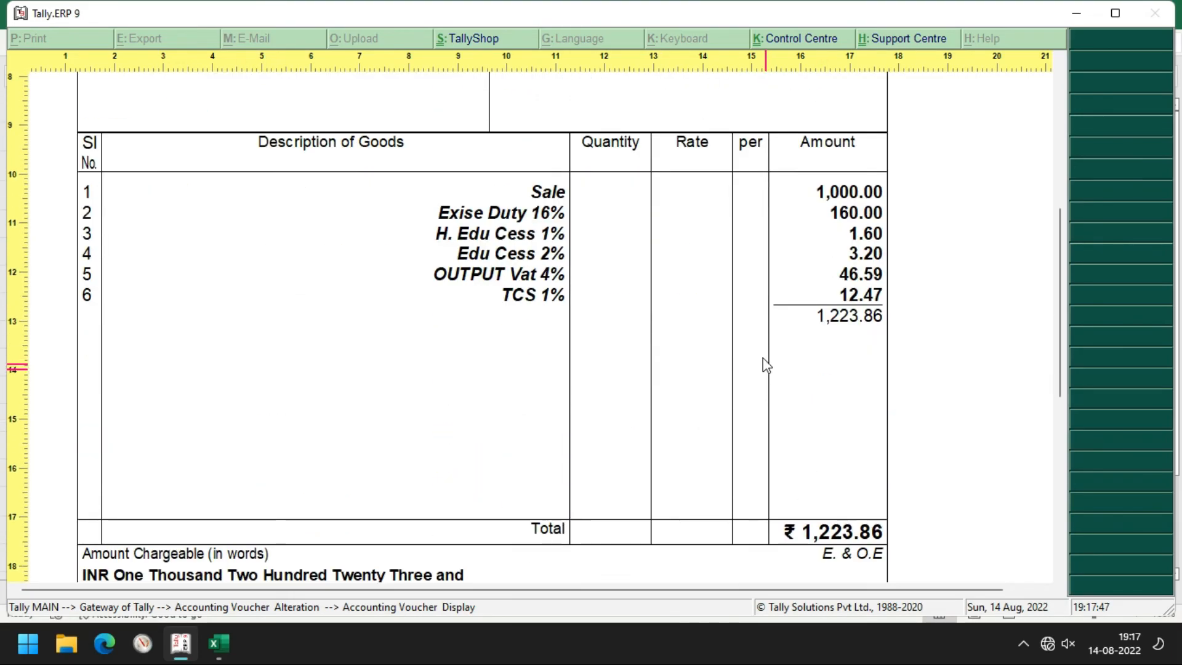
scroll(708, 266, "down", 1)
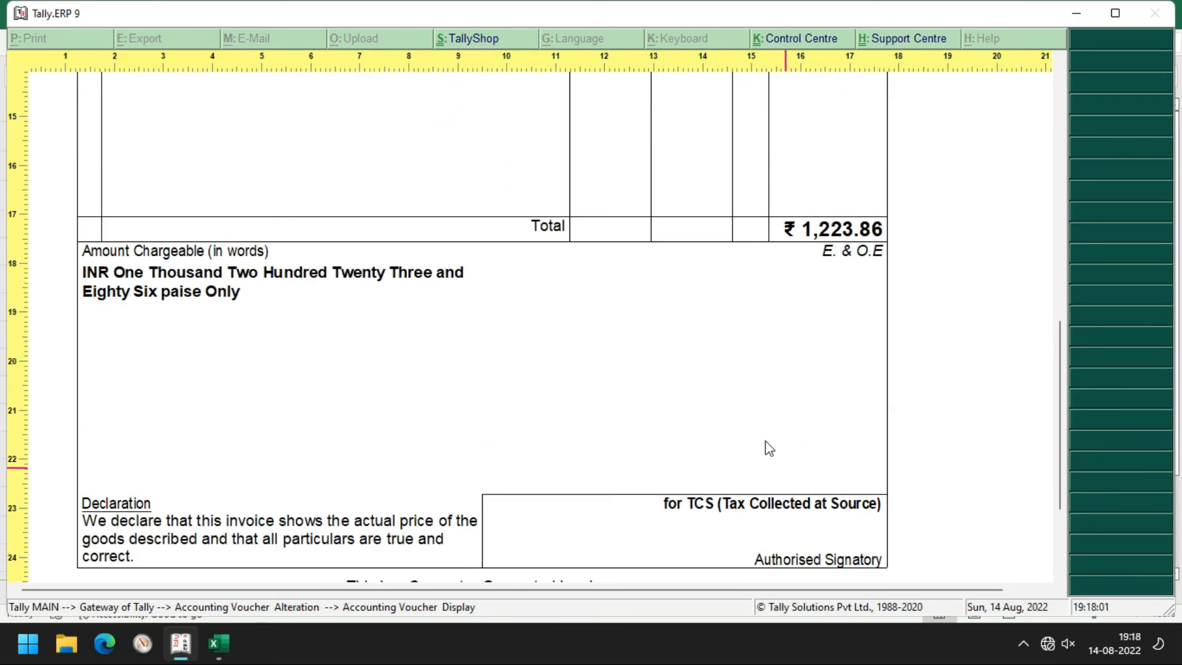
scroll(669, 420, "up", 4)
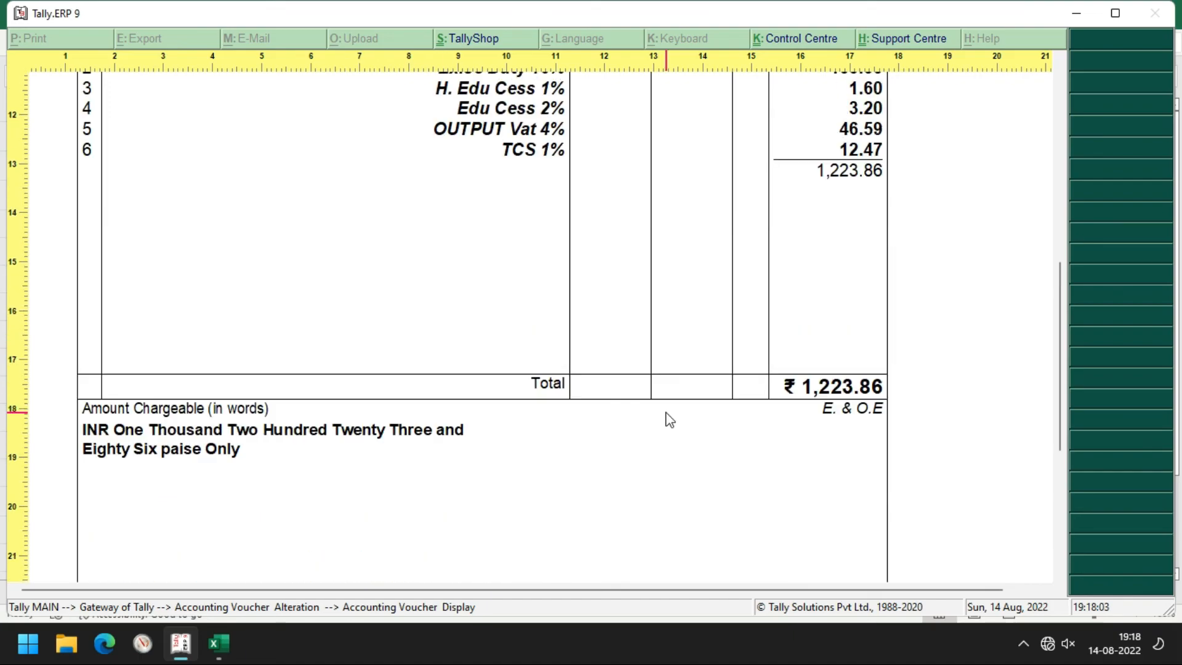
Exit the invoice preview back to Sales voucher No. 1 in Accounting Voucher Alteration
key("Escape")
key("Escape")
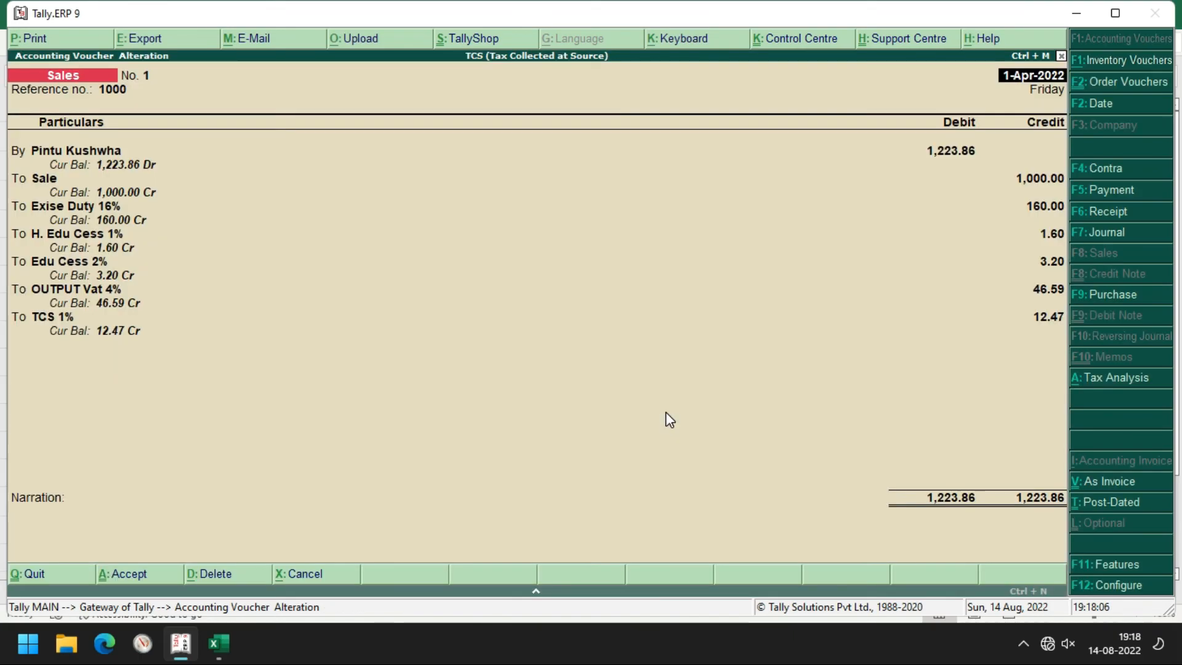